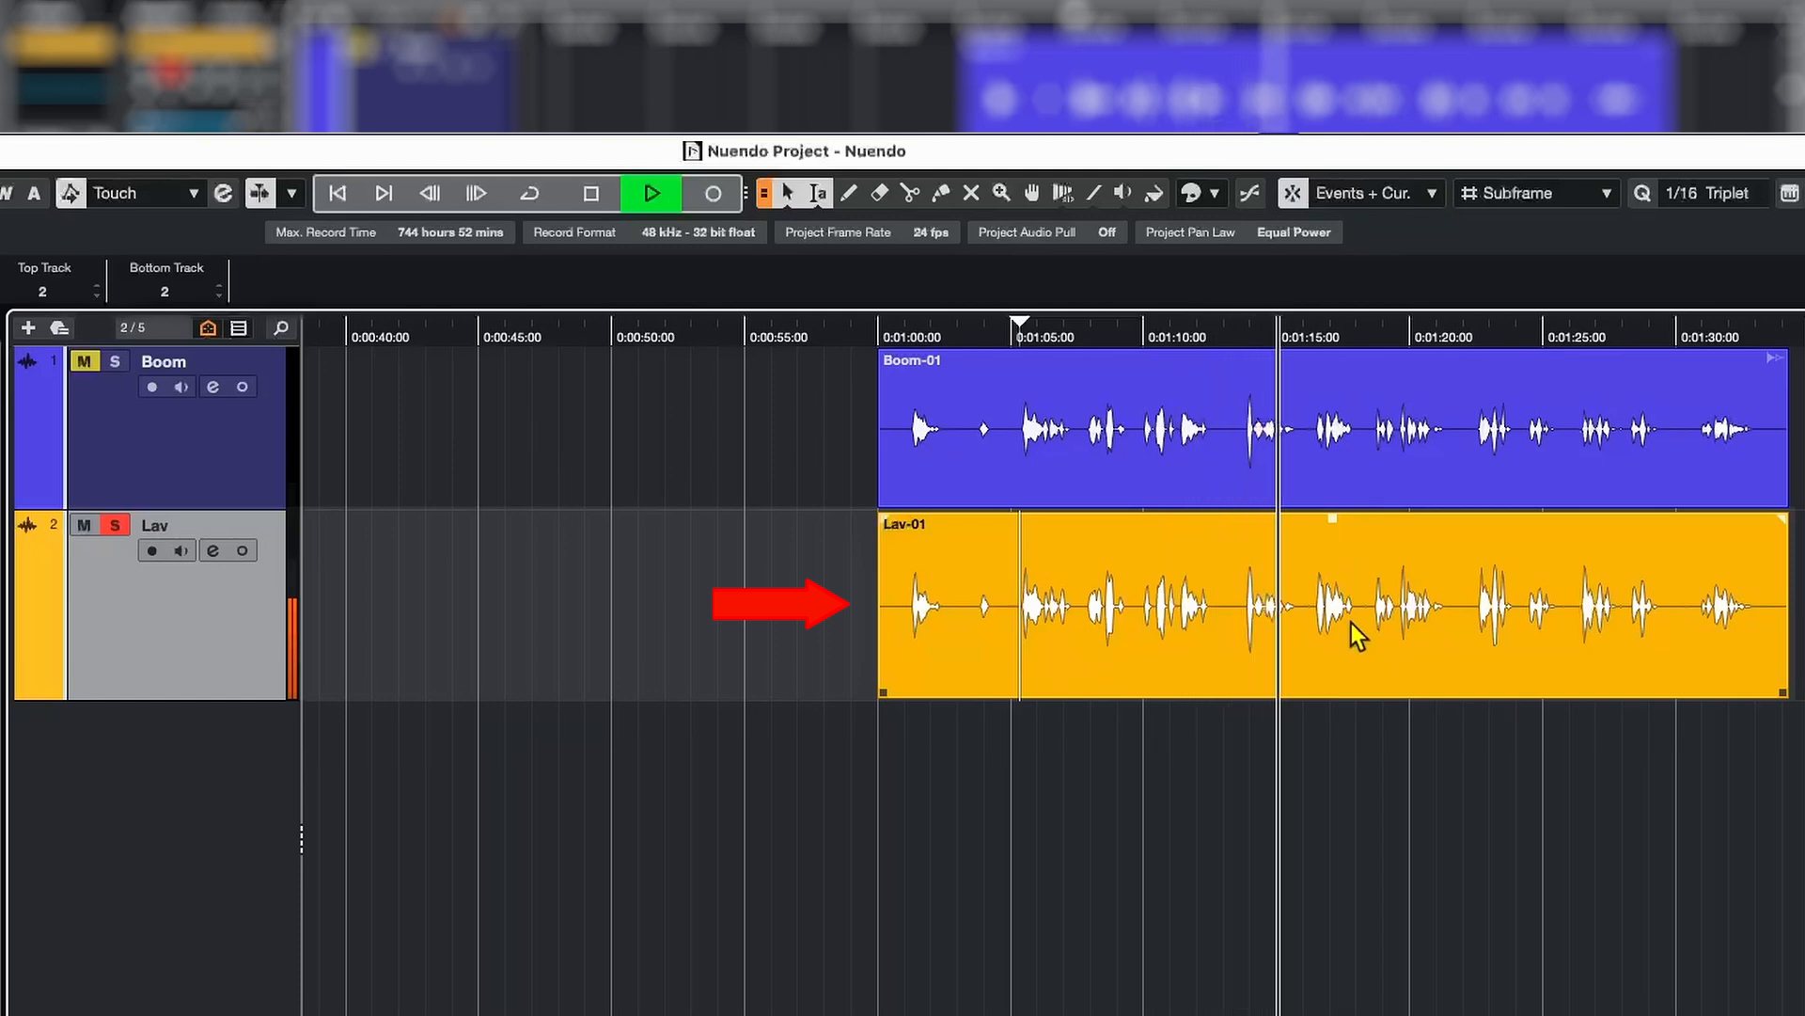
# - Compare the unprocessed Boom-01 and Lav-01 recordings by switching between them during playback, and stop playback
pyautogui.click(1316, 458)
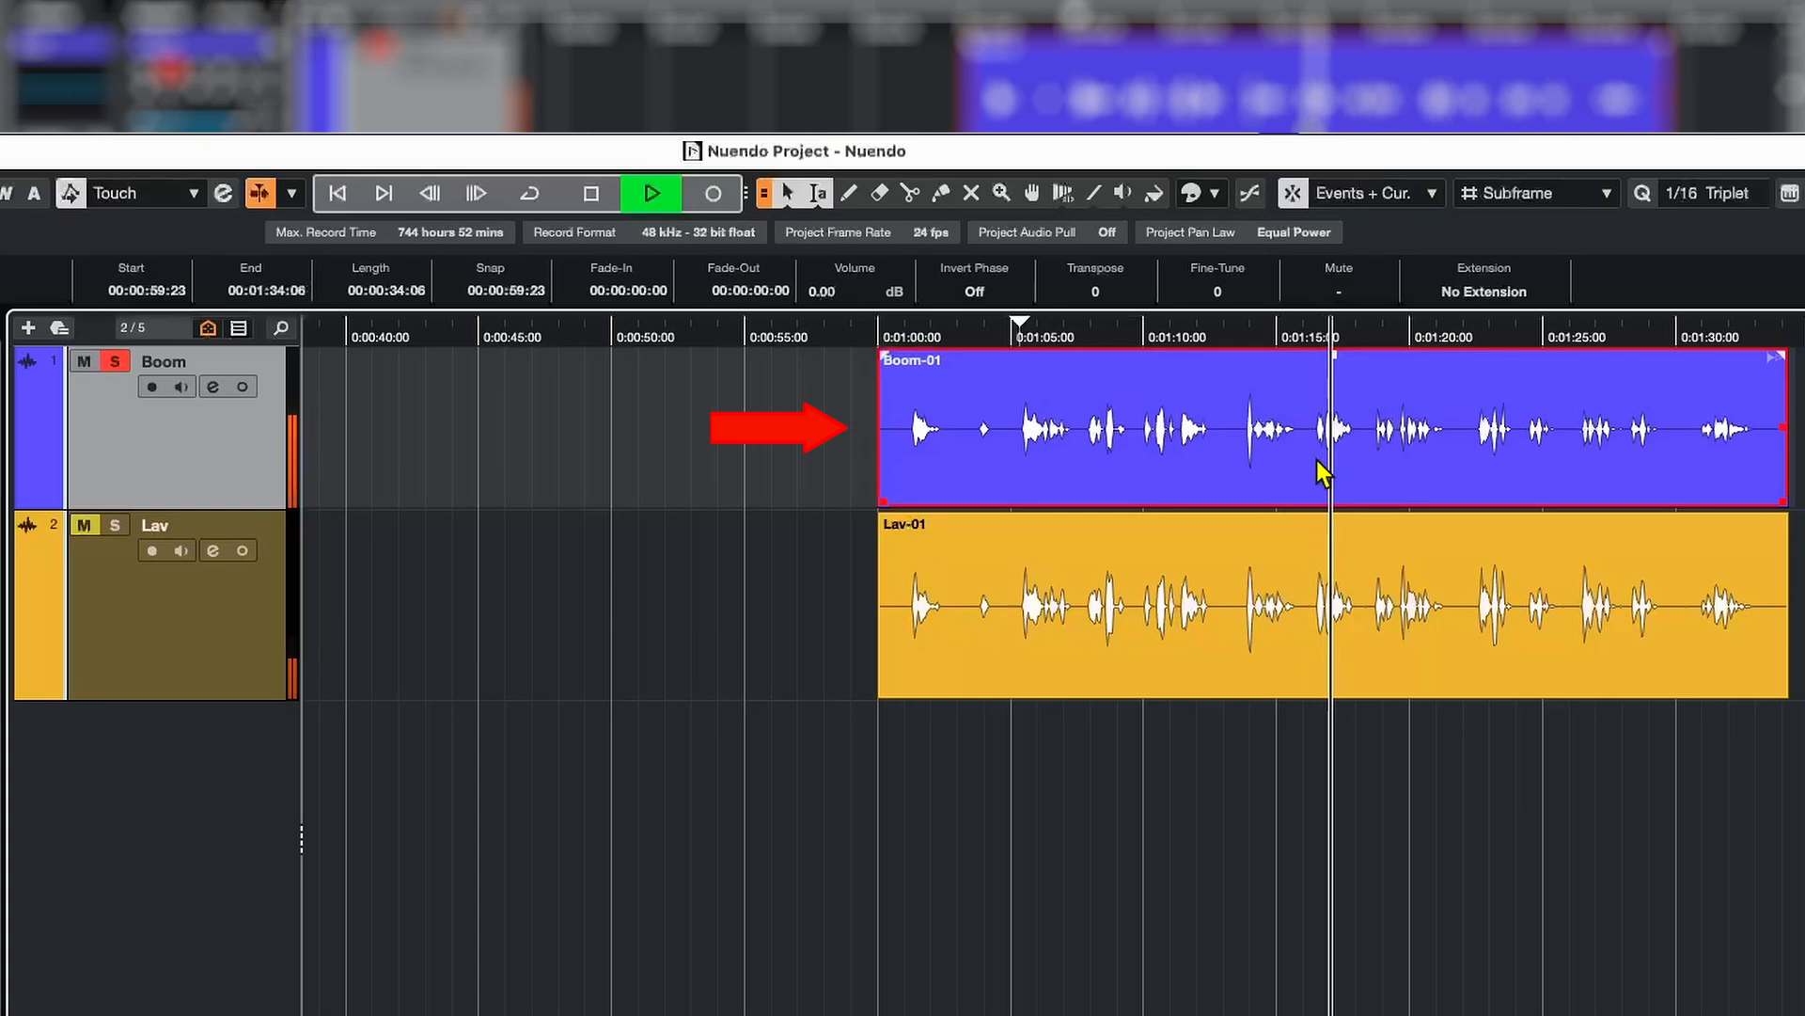
pyautogui.press('f')
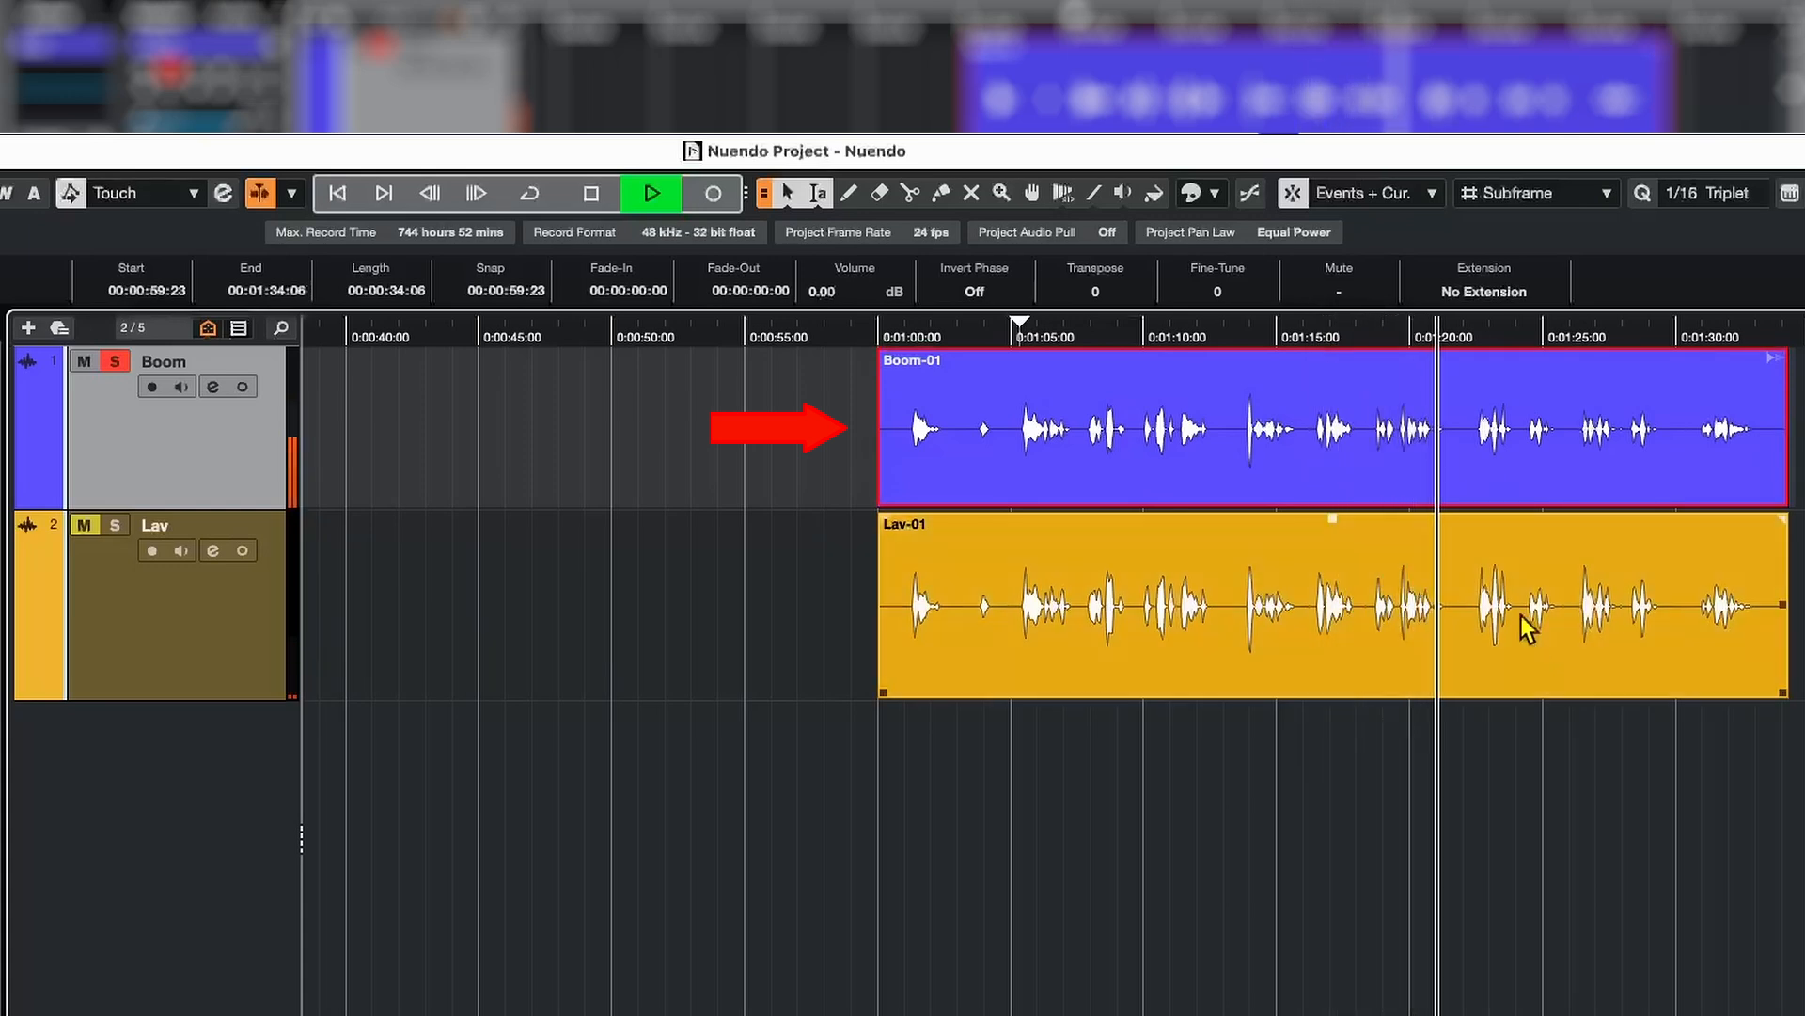
pyautogui.click(1527, 651)
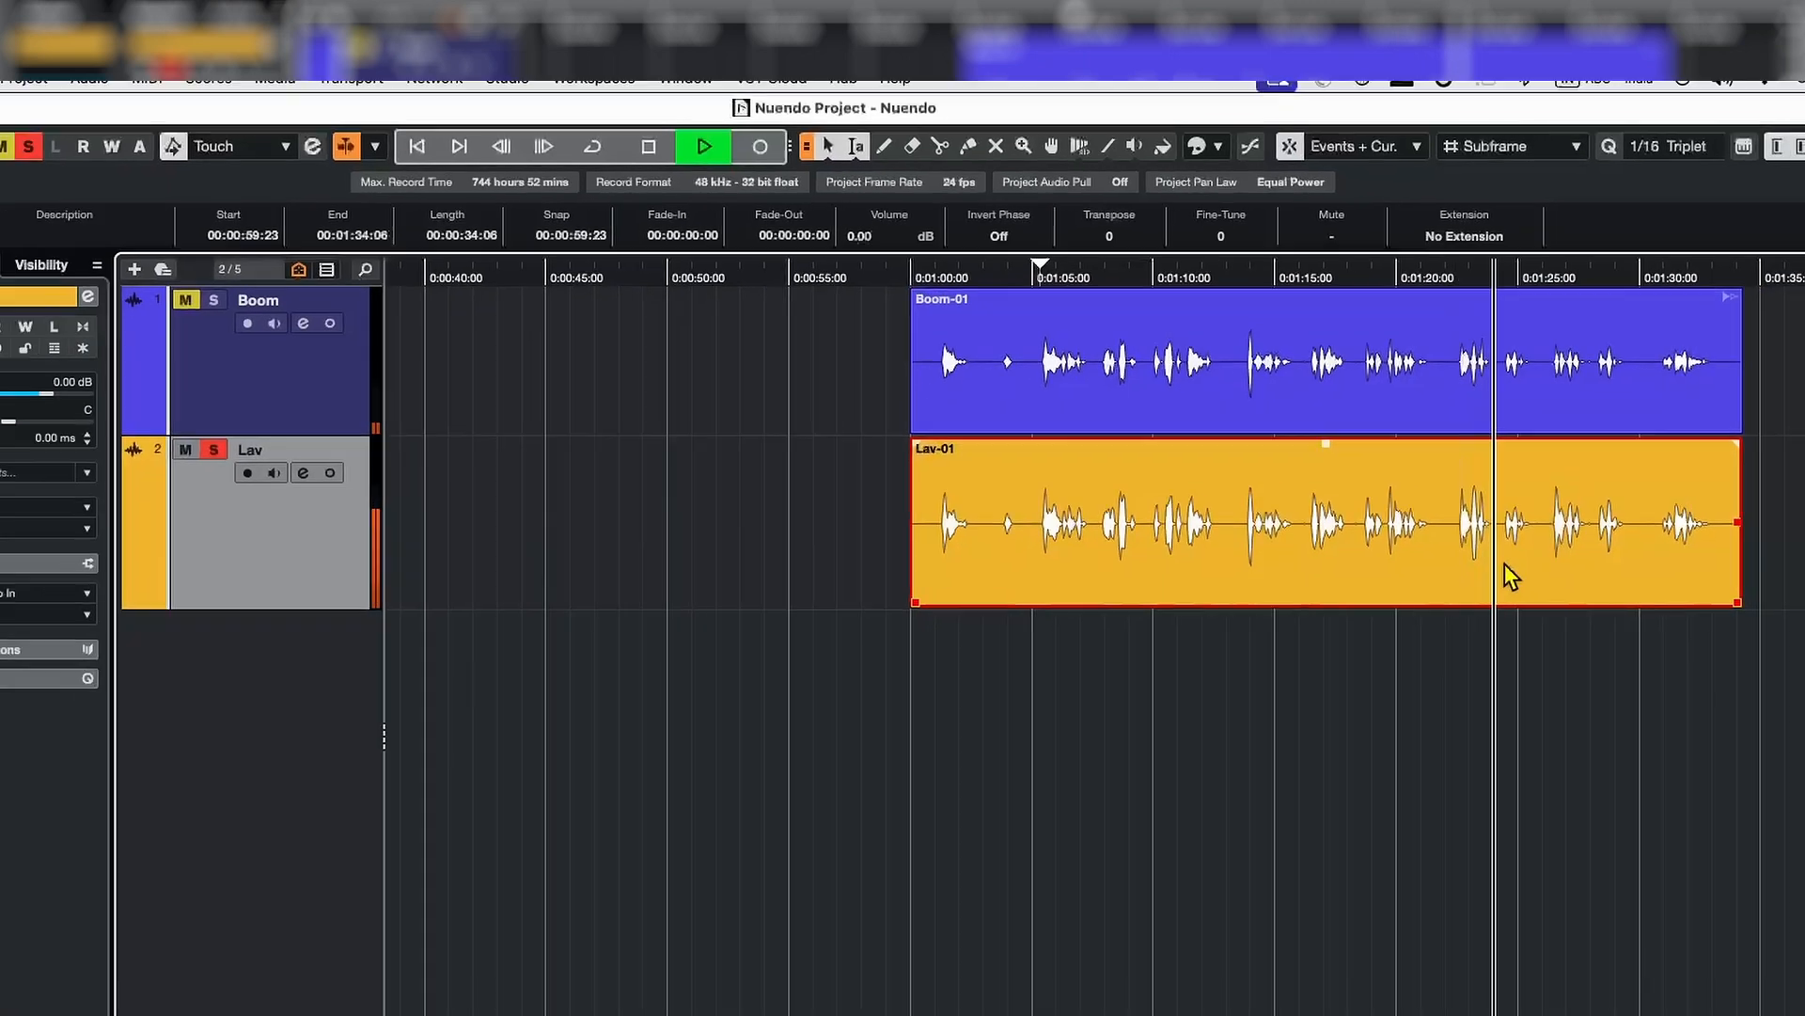
pyautogui.press('space')
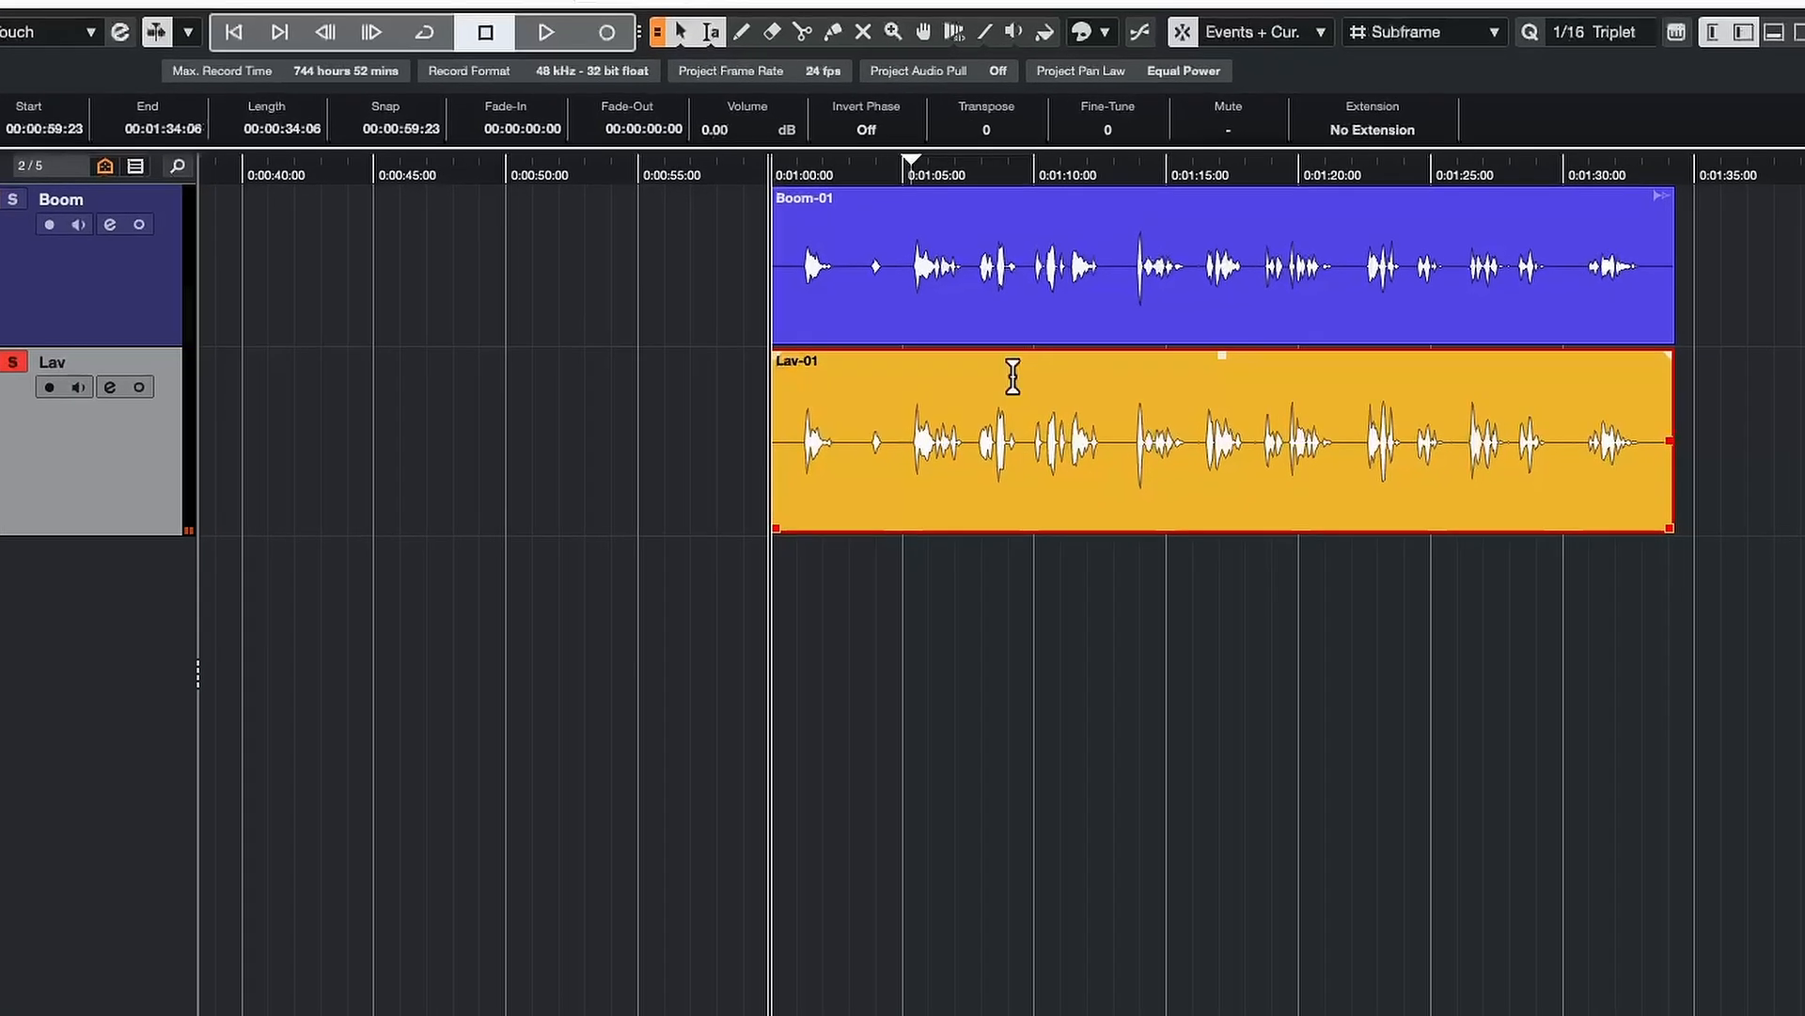
pyautogui.click(1016, 324)
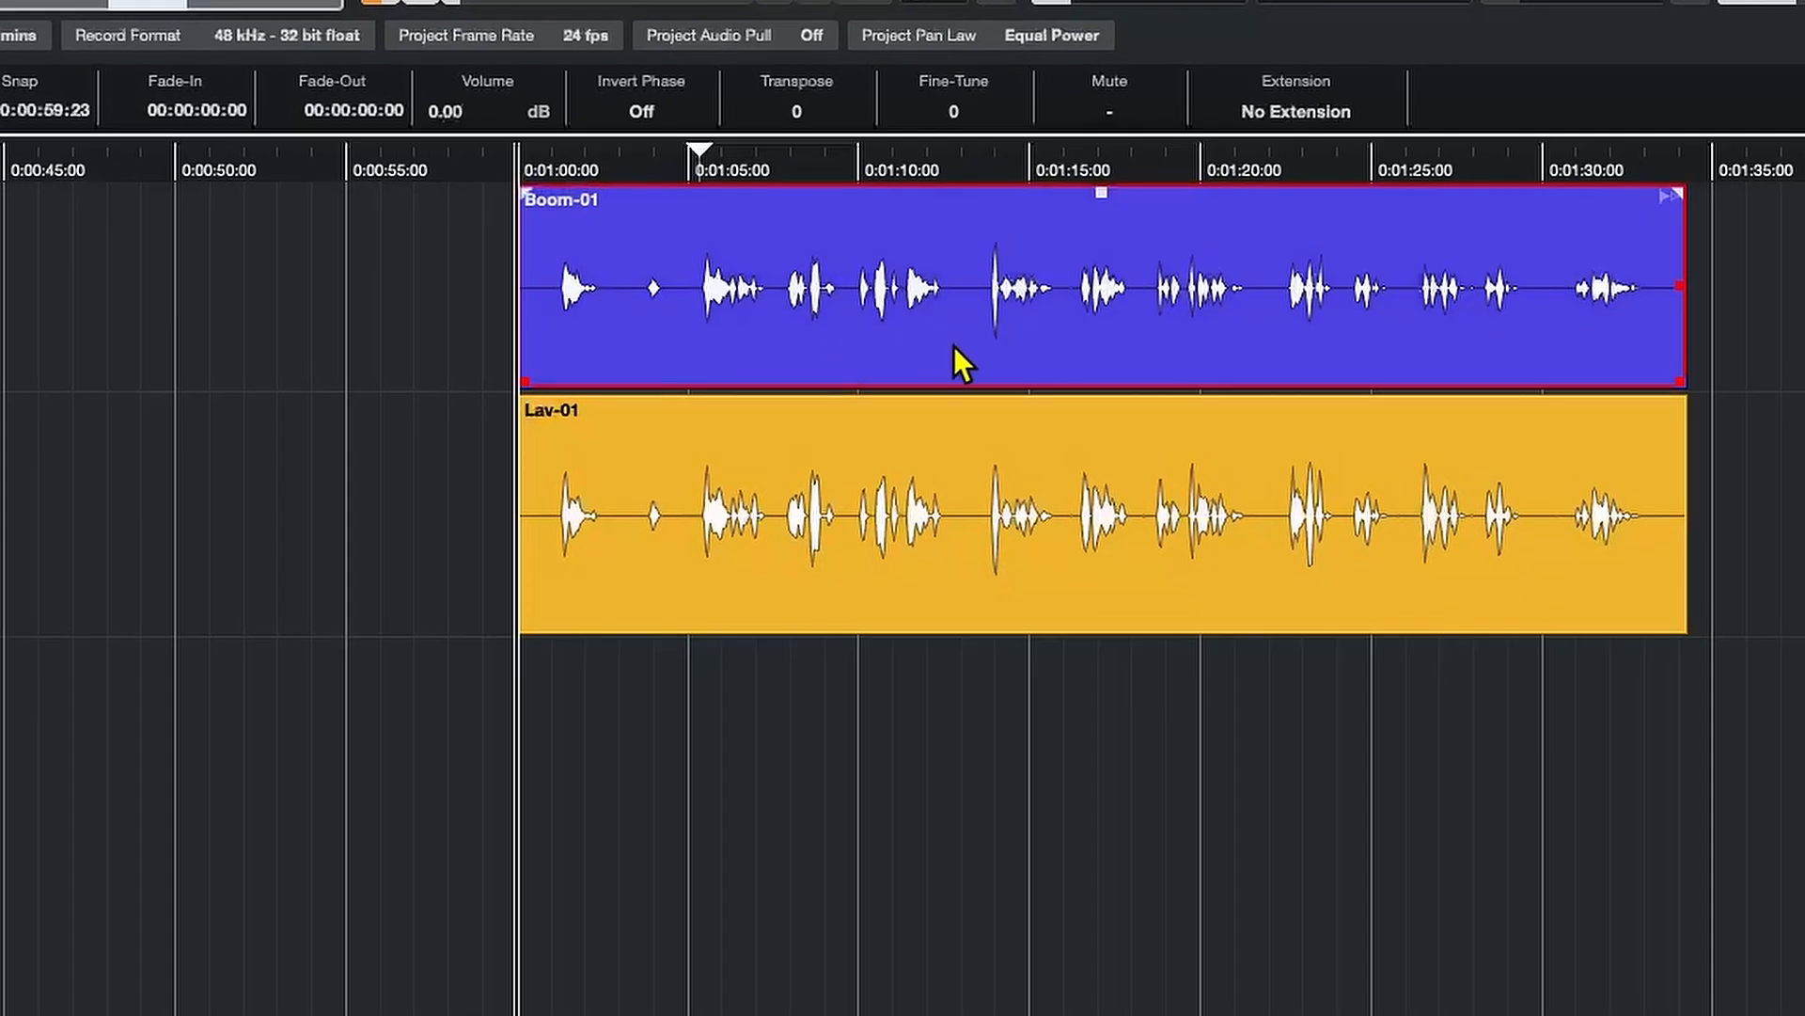
pyautogui.click(1354, 572)
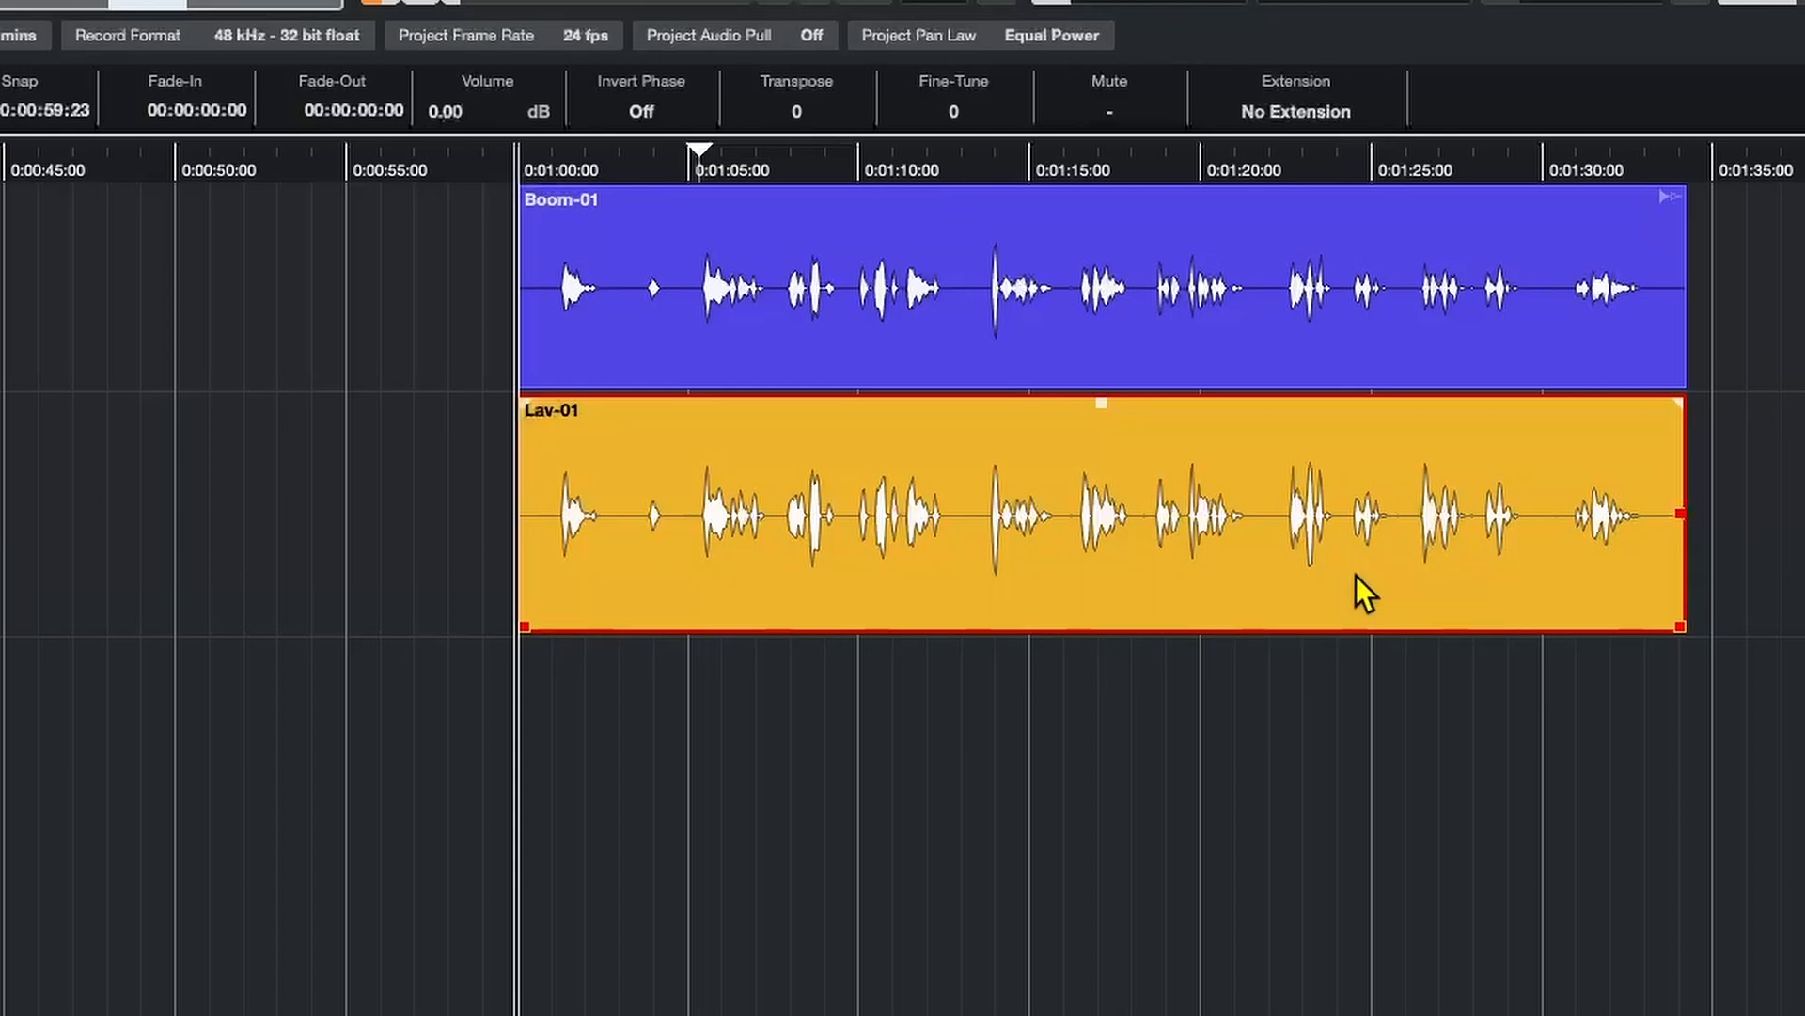
# - Add the Boom-01 event as a sound reference under its existing name and close the Sound References window
pyautogui.click(833, 366)
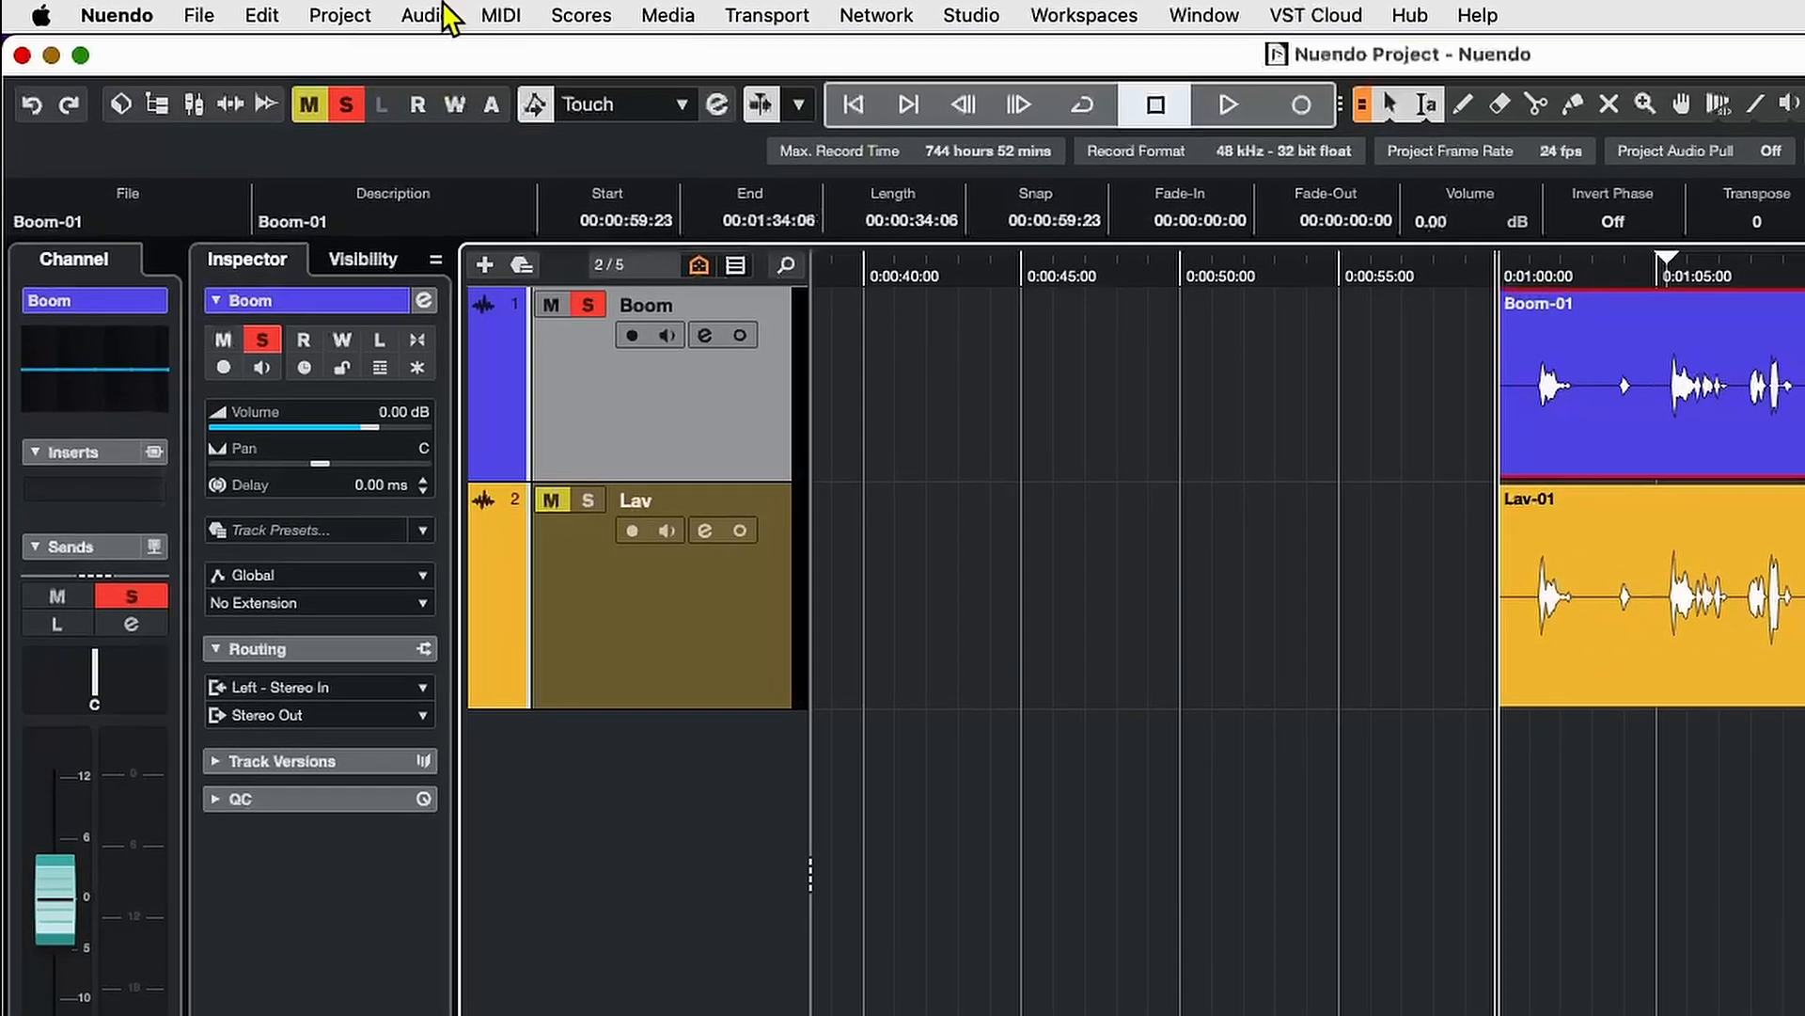
pyautogui.click(274, 11)
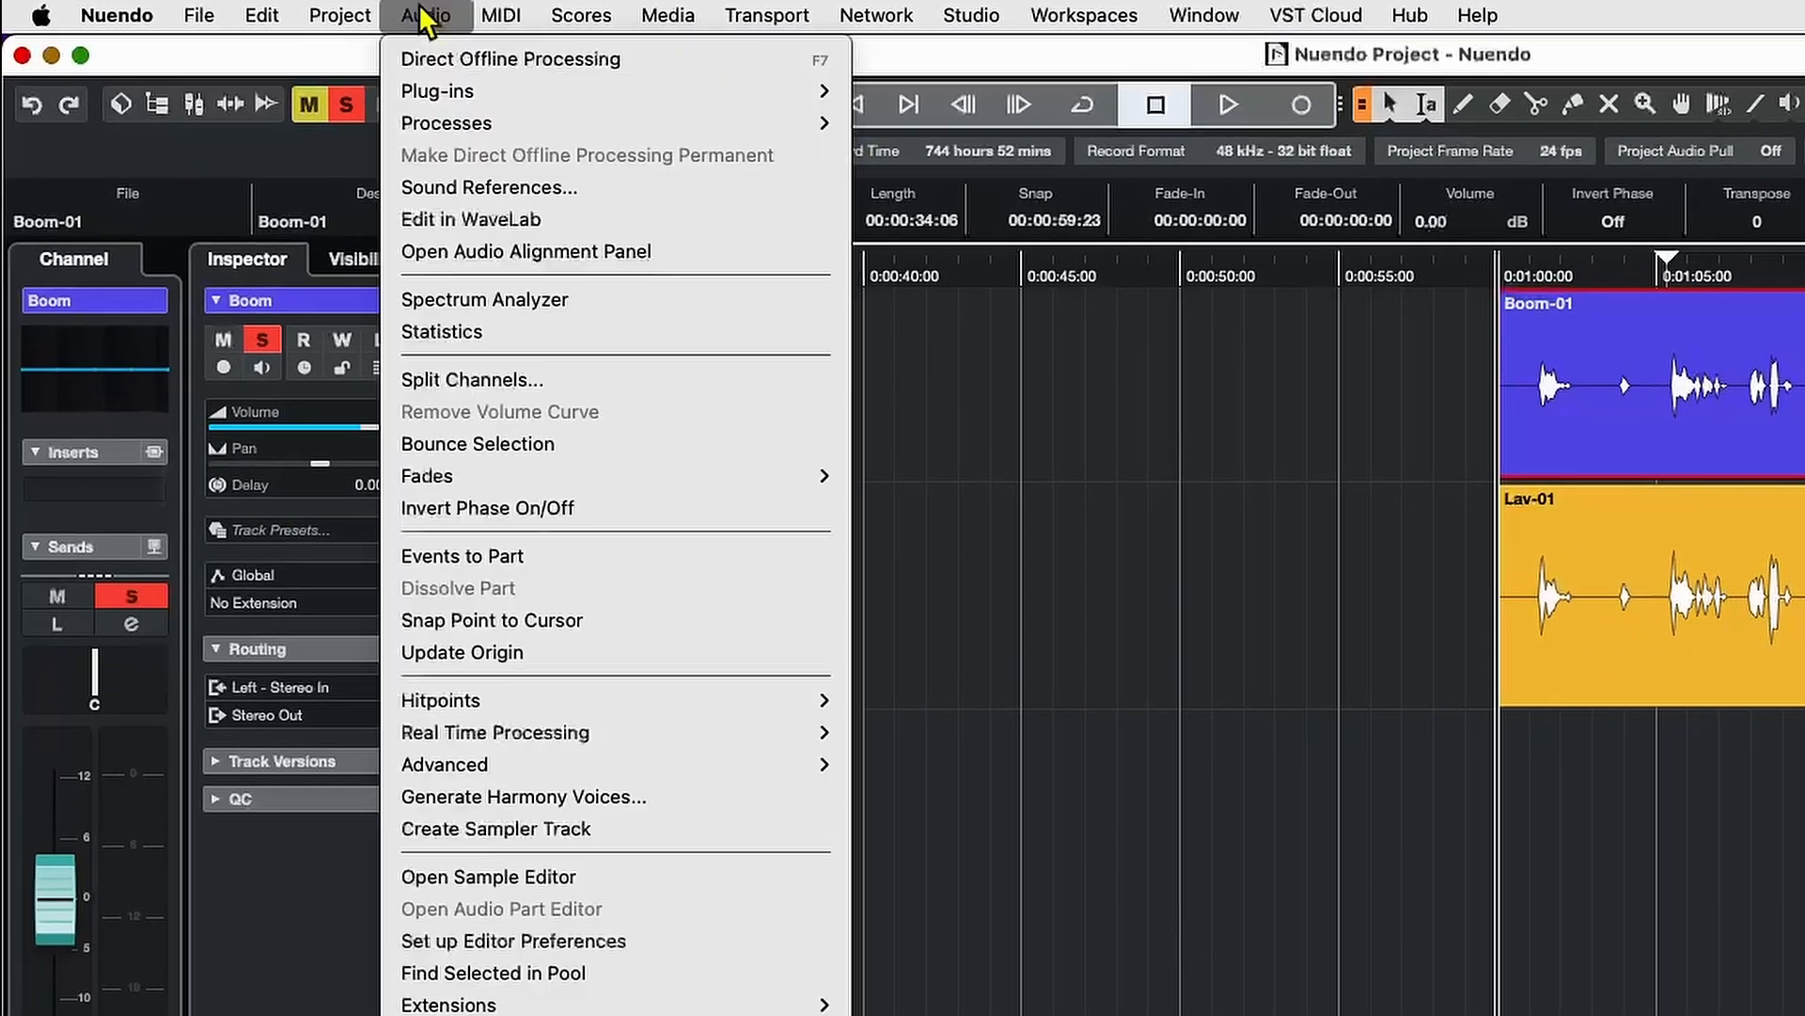
pyautogui.click(437, 189)
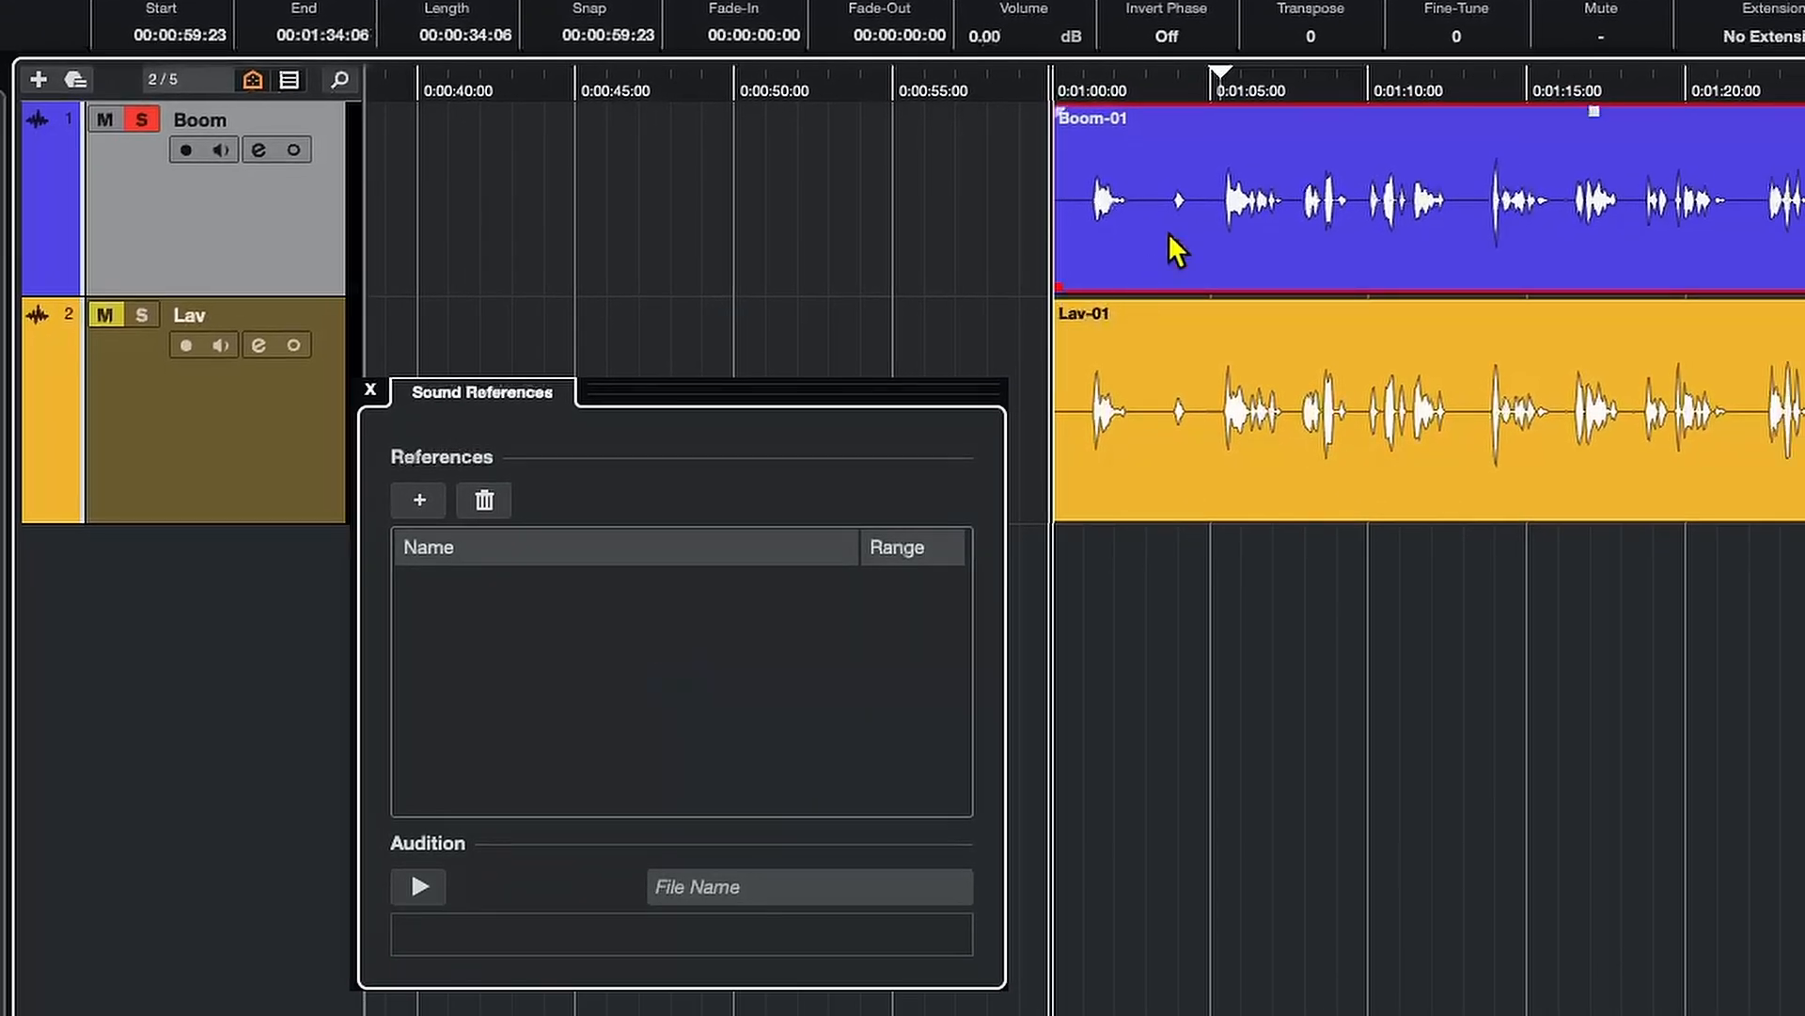
pyautogui.click(419, 501)
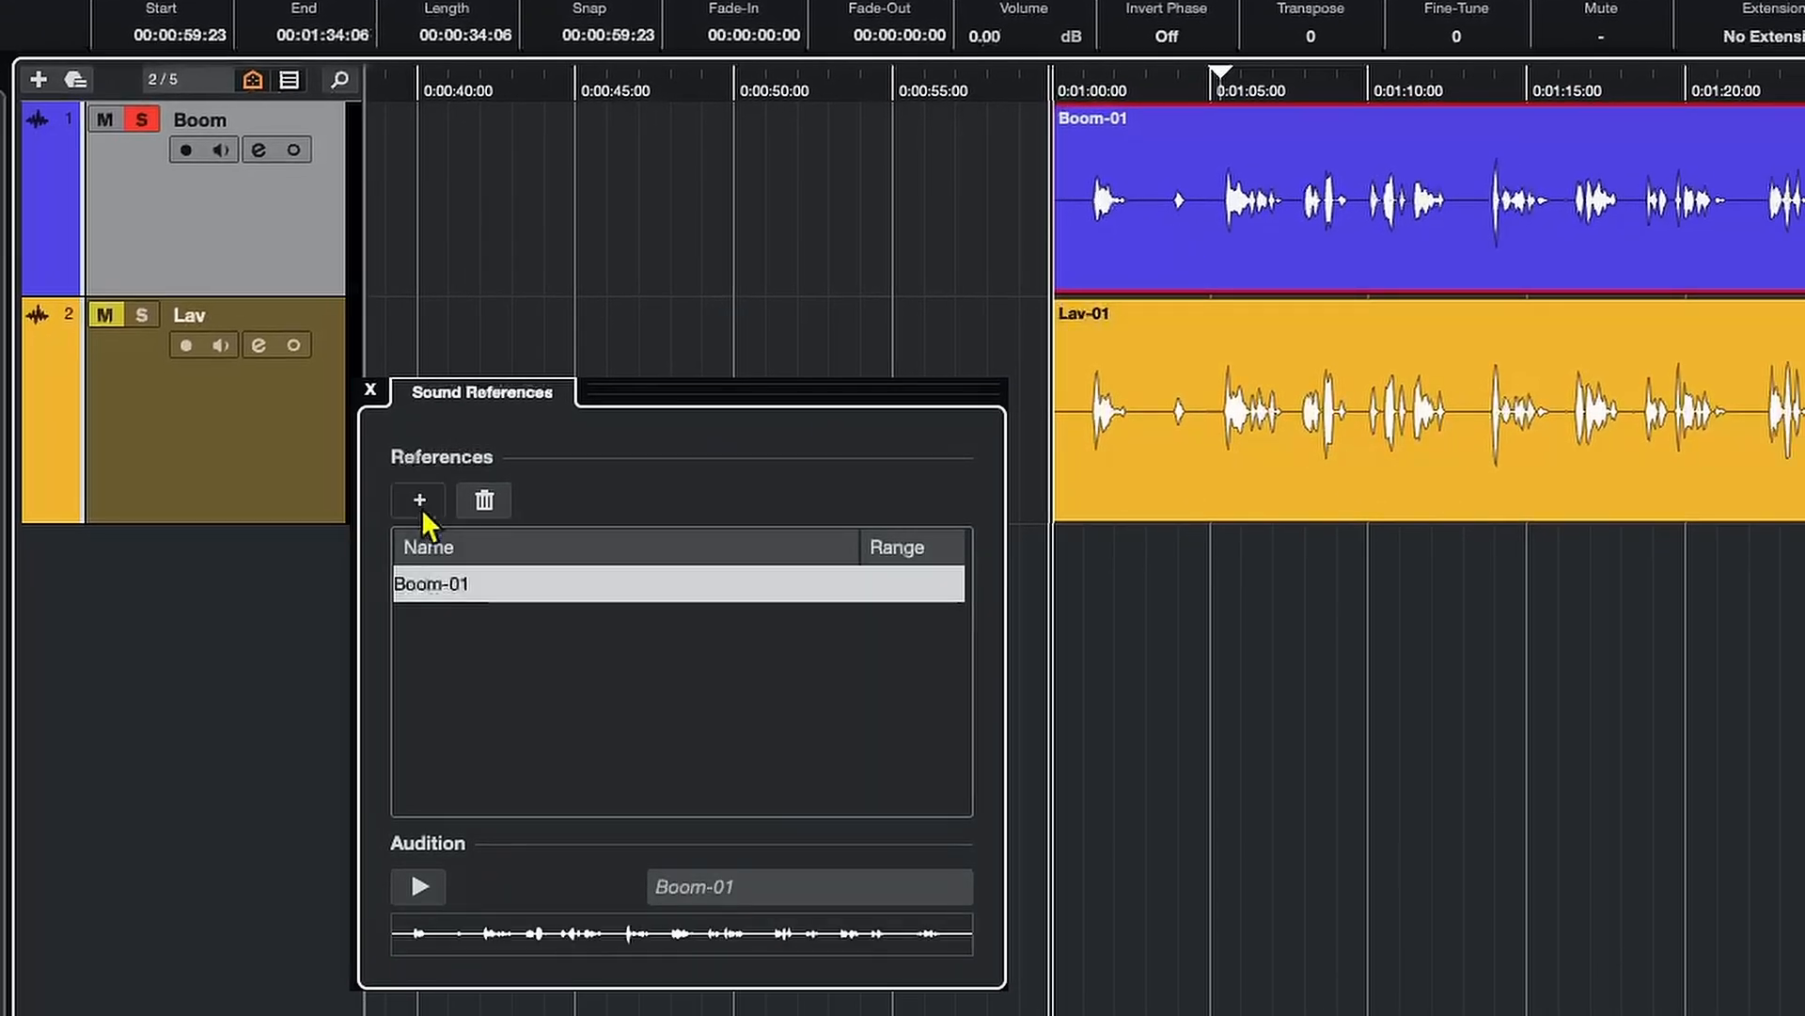
pyautogui.doubleClick(466, 584)
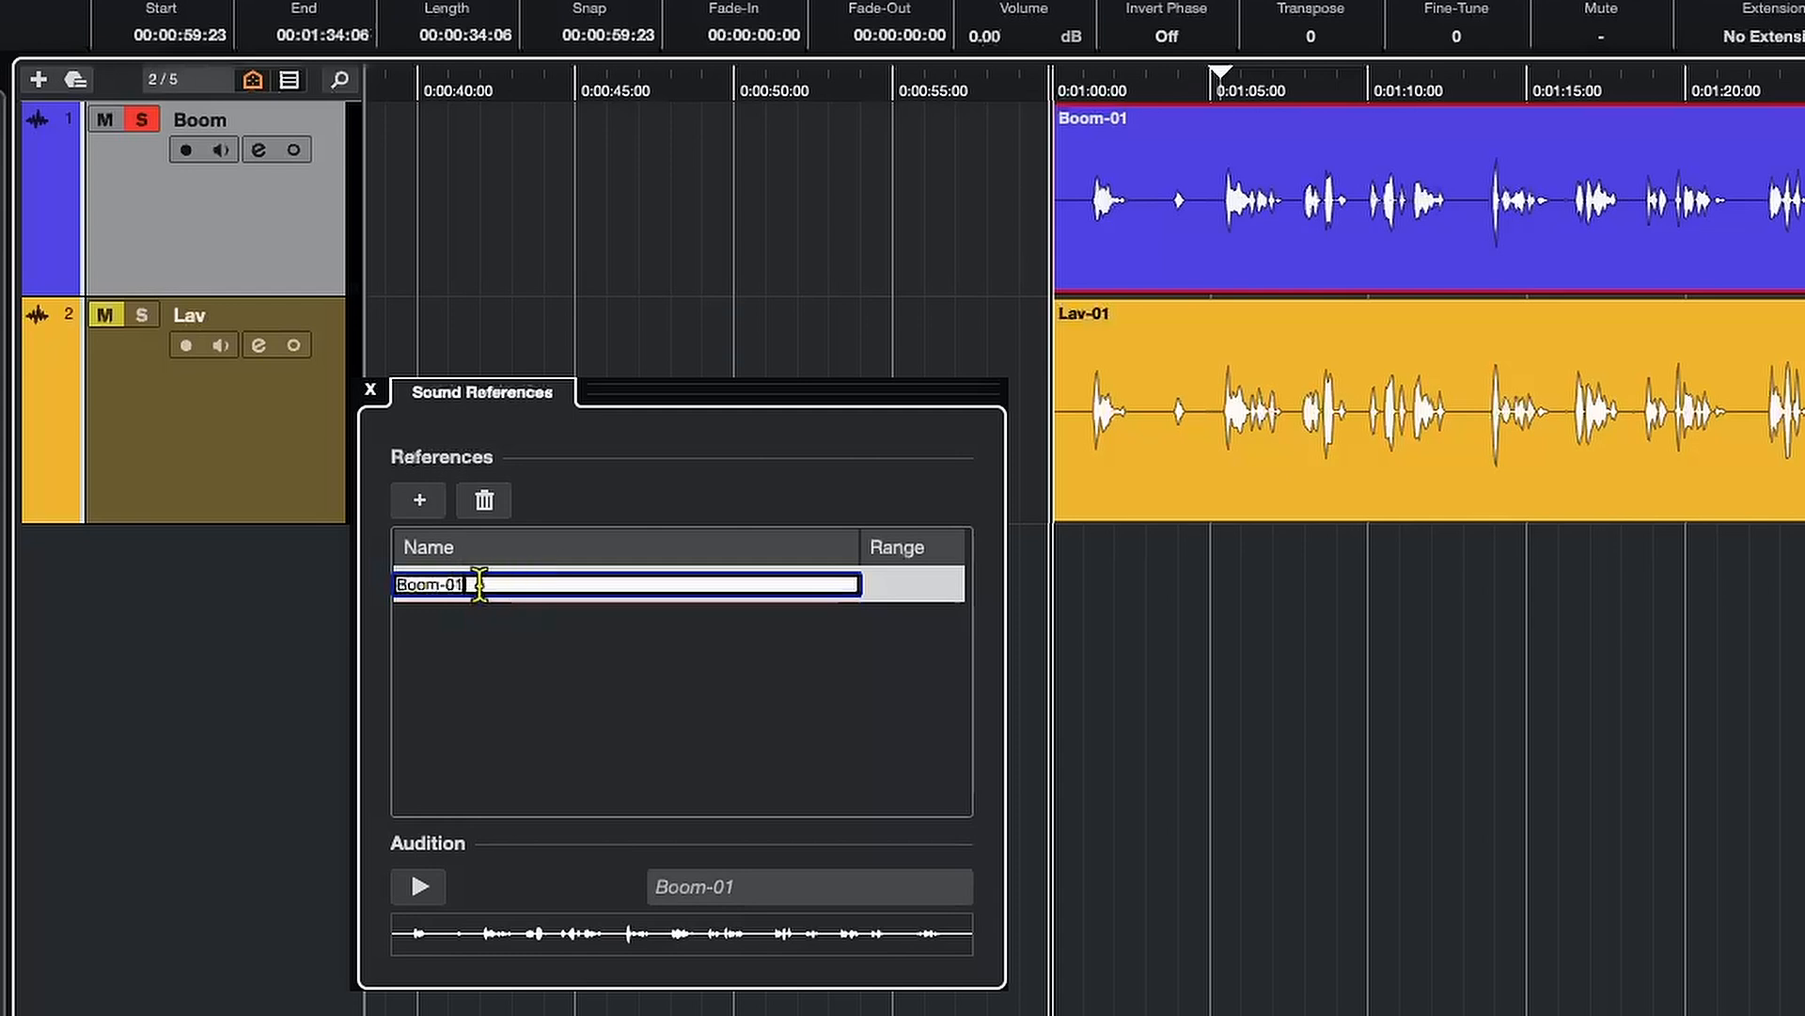
pyautogui.click(485, 693)
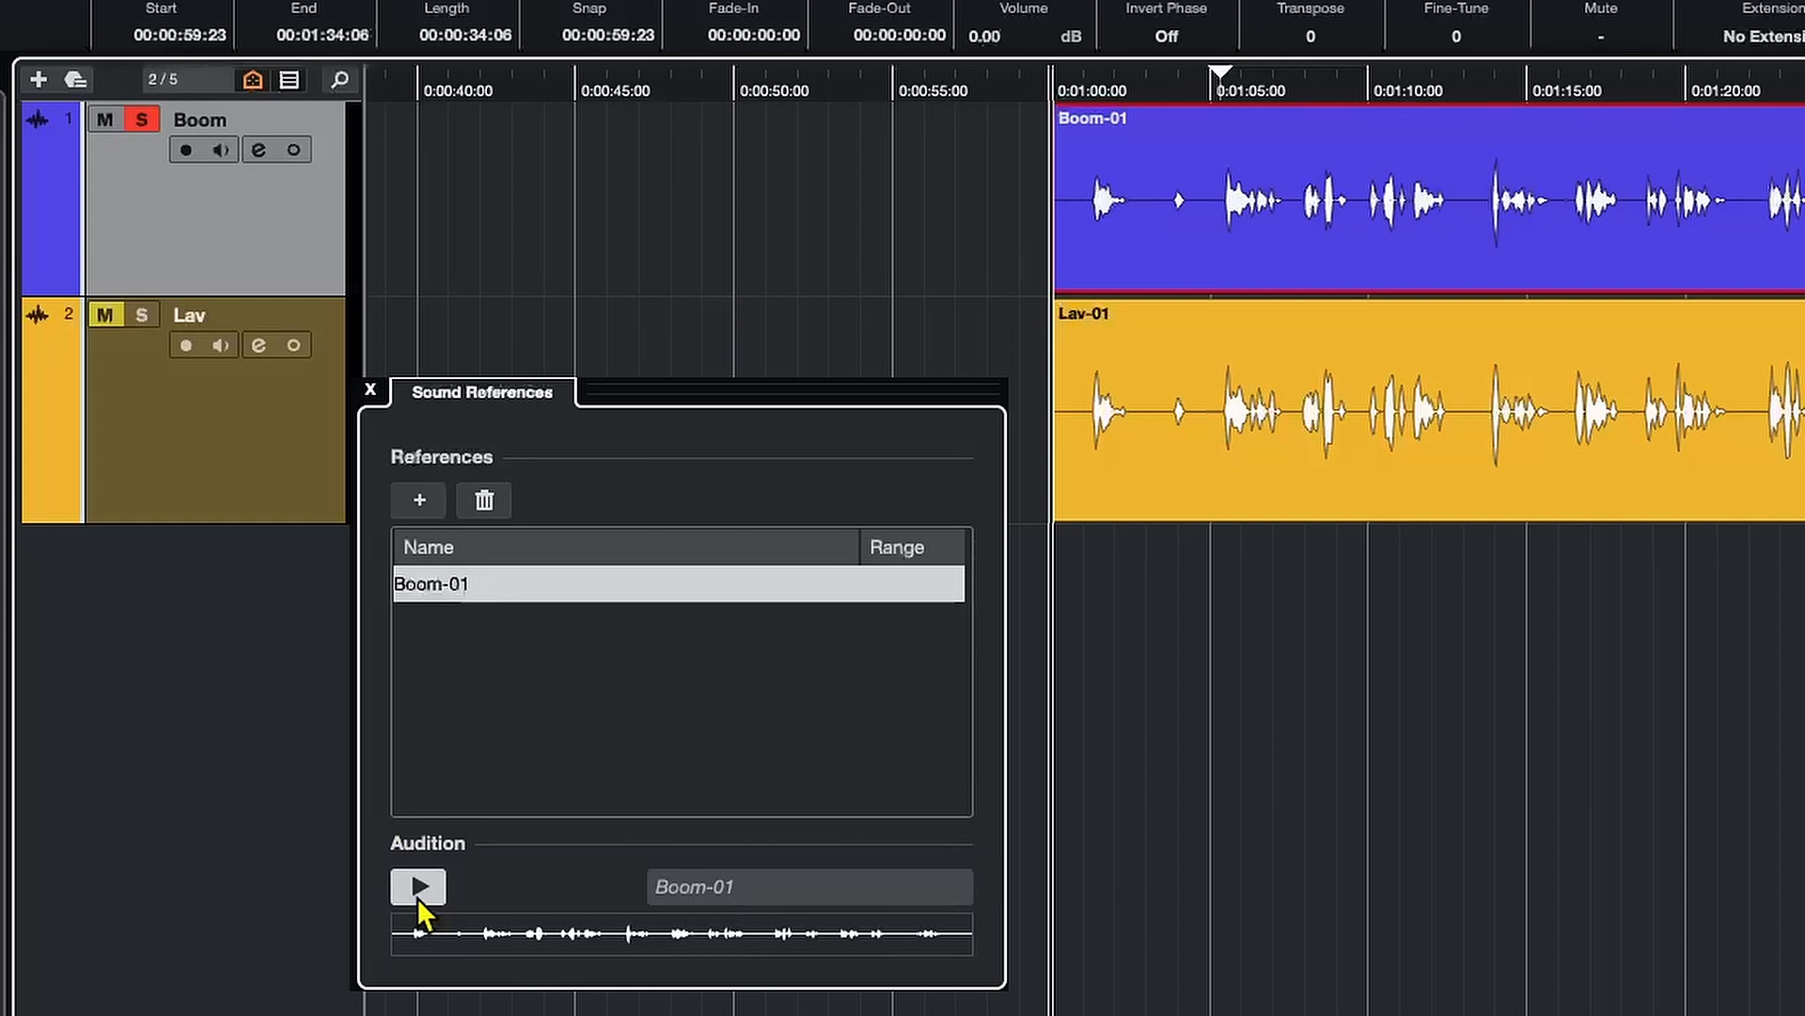
pyautogui.click(371, 389)
# - Apply the TonalMatch plug-in to the Lav-01 event through Direct Offline Processing
pyautogui.click(1319, 458)
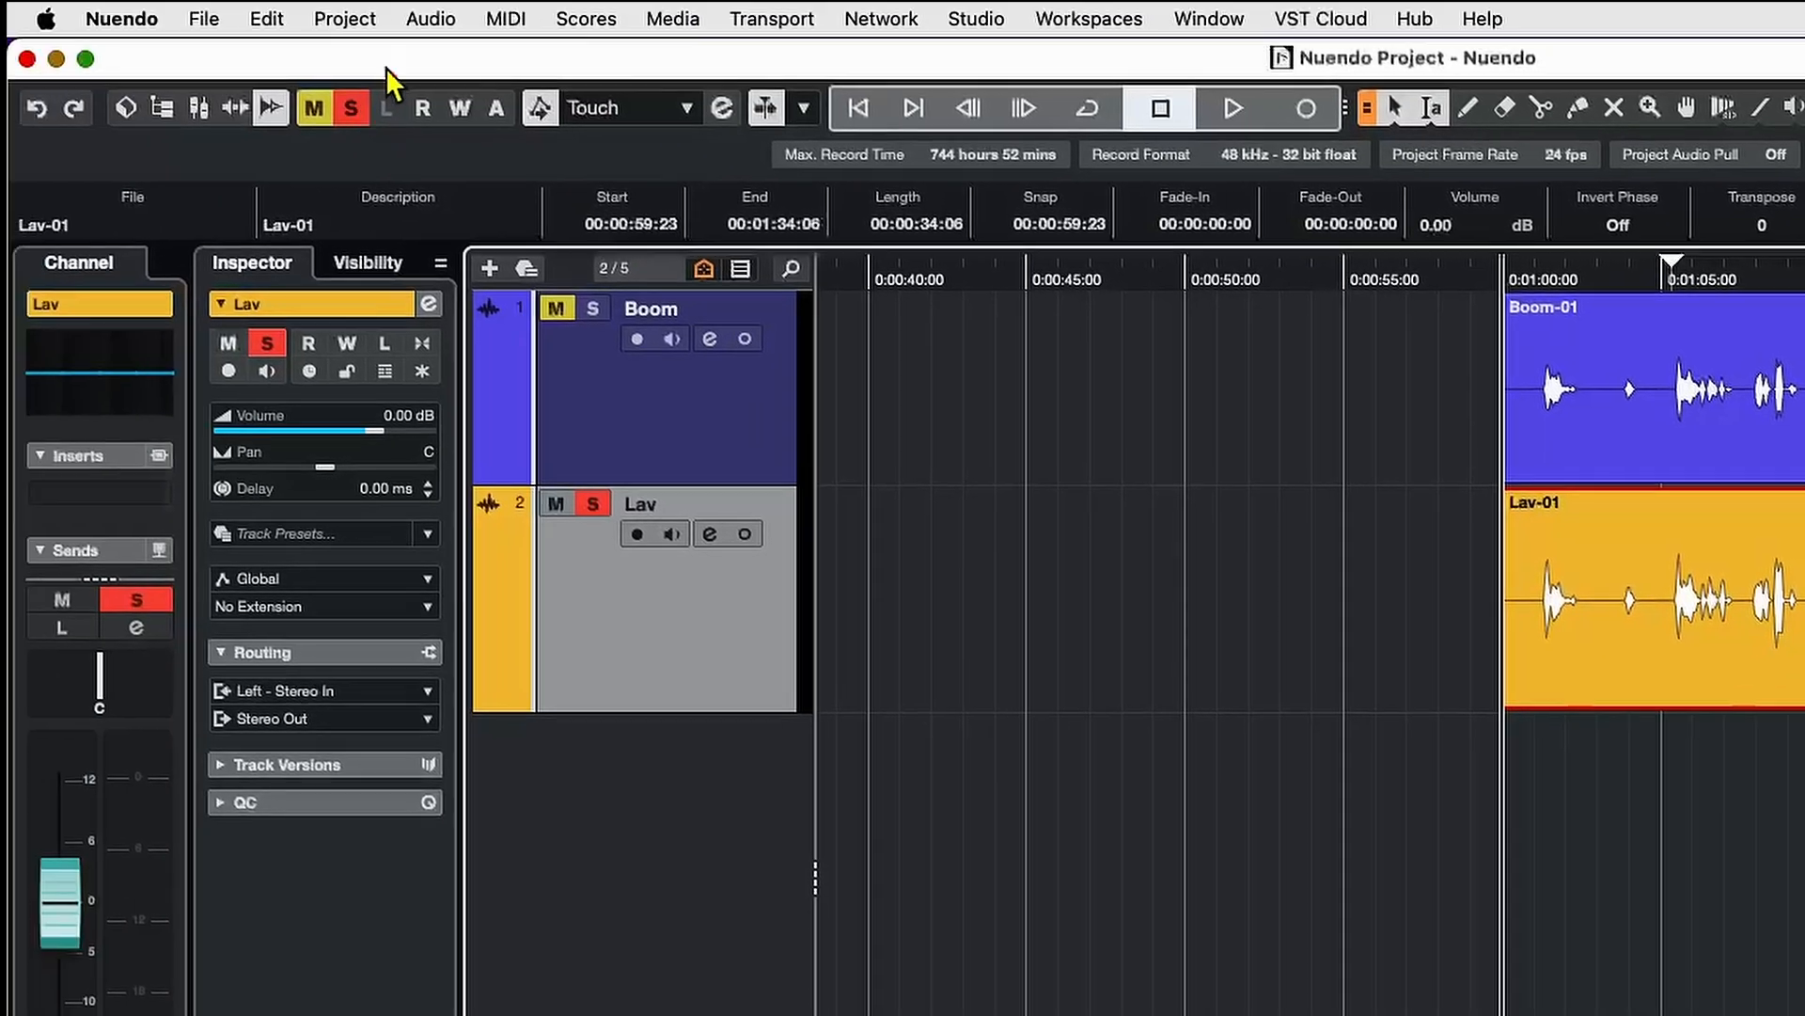
pyautogui.click(431, 19)
pyautogui.click(442, 59)
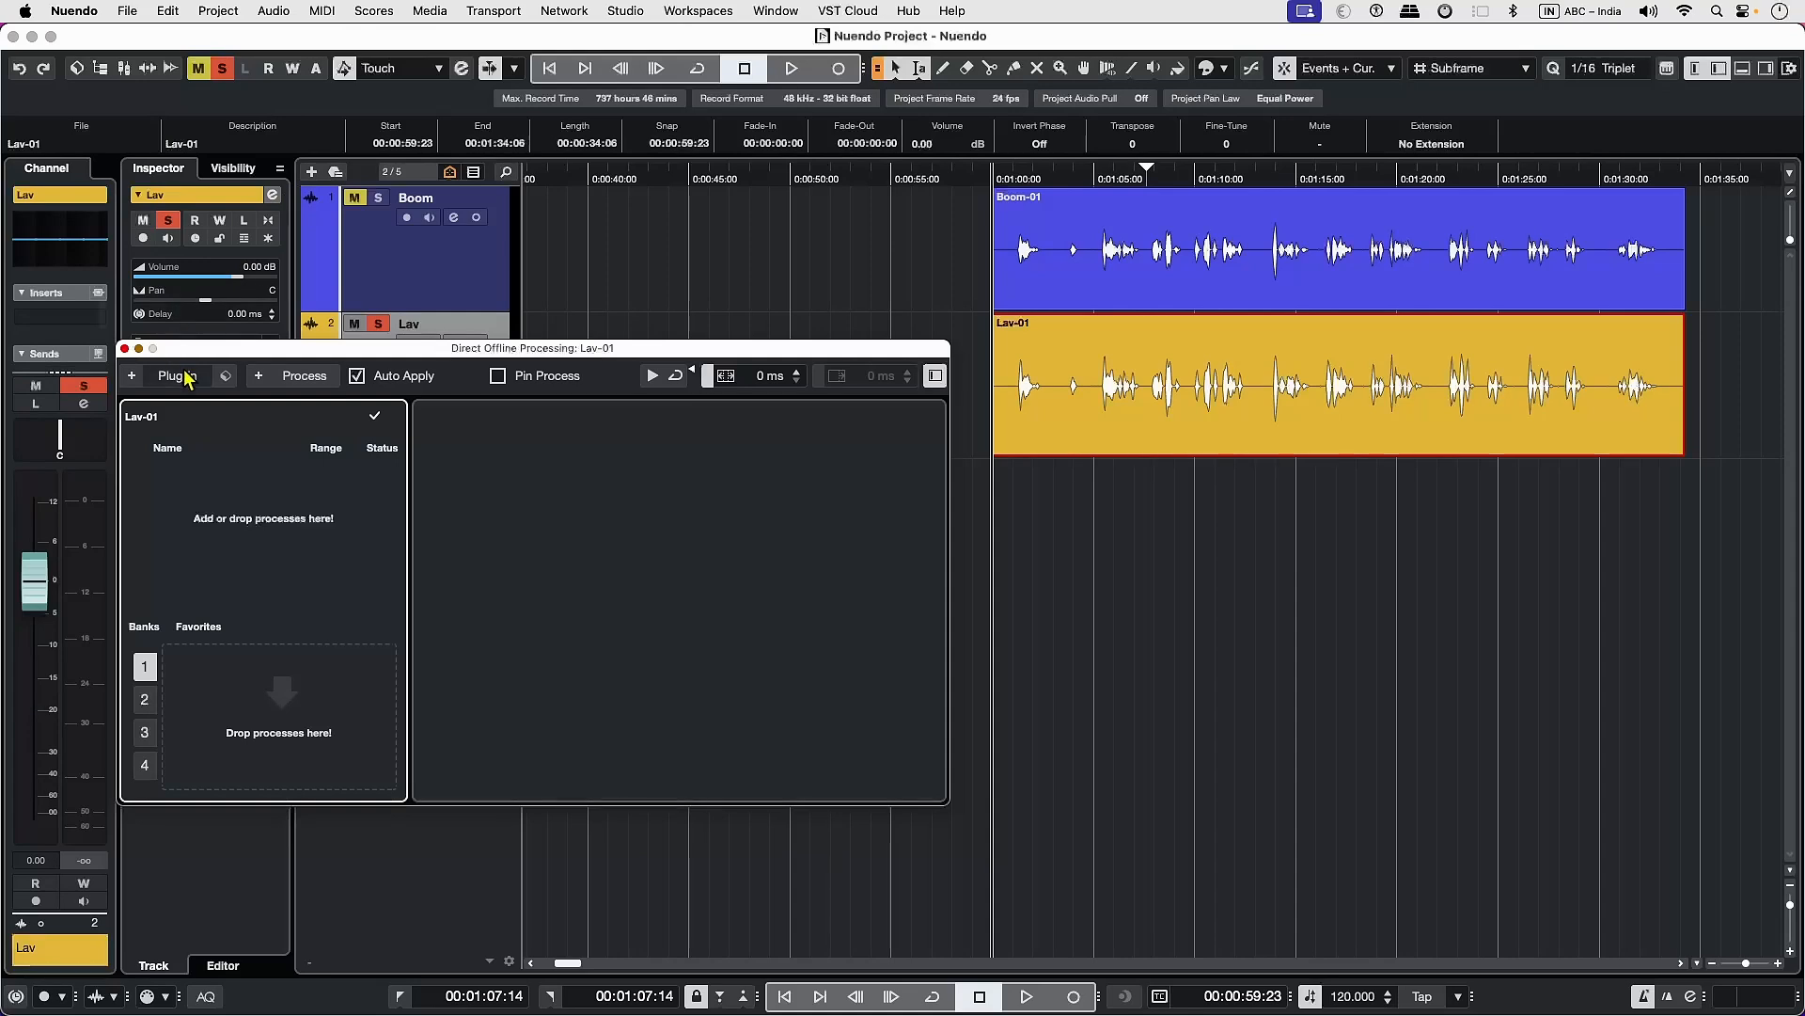
pyautogui.click(179, 376)
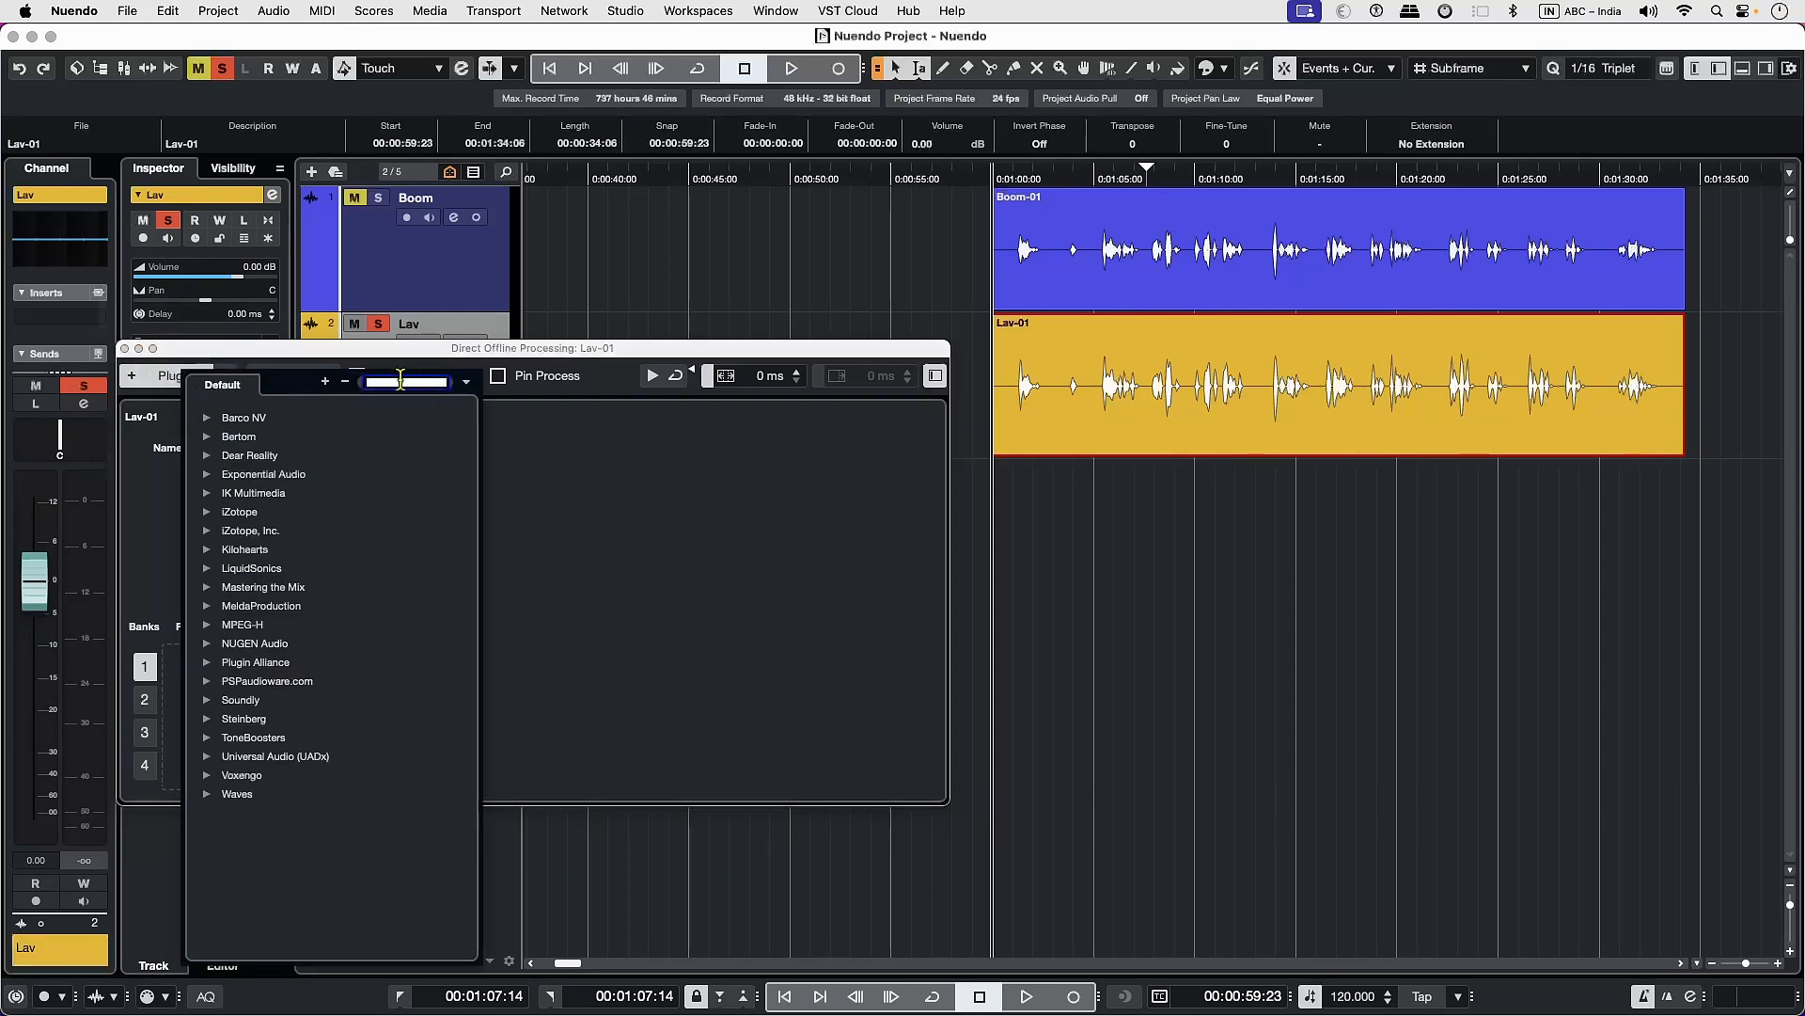
pyautogui.write('tonal')
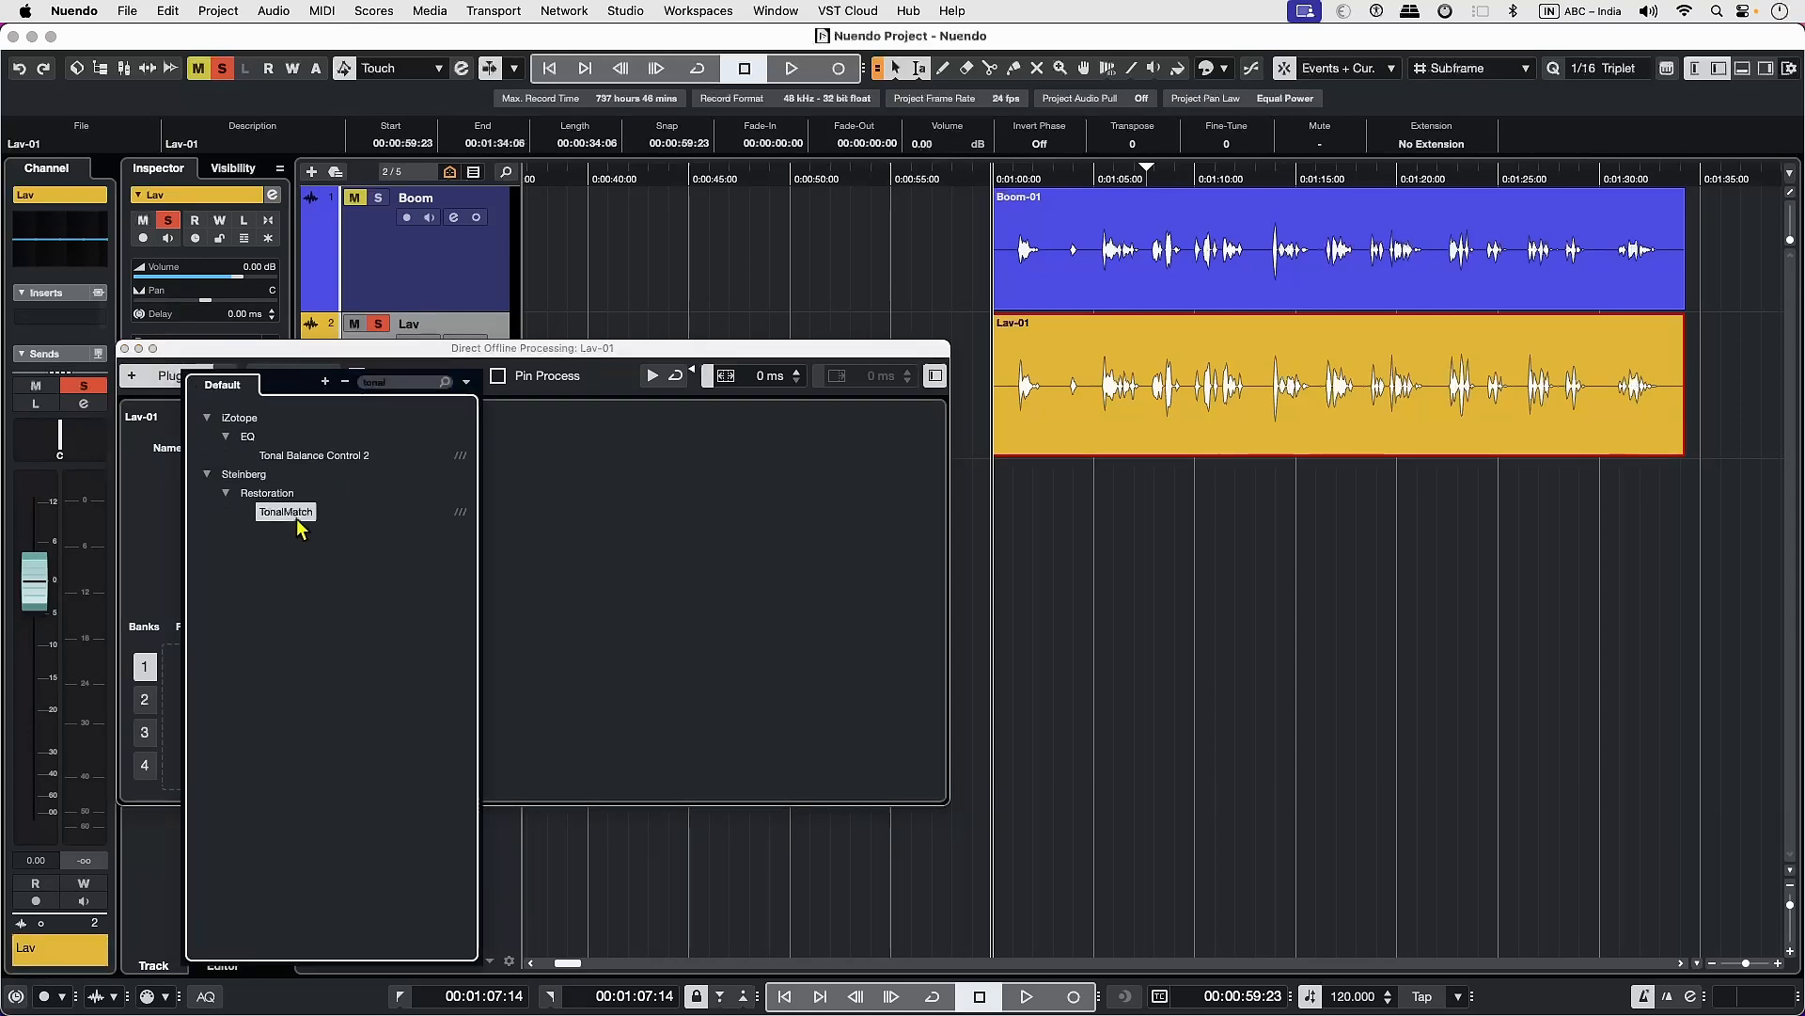
pyautogui.click(297, 517)
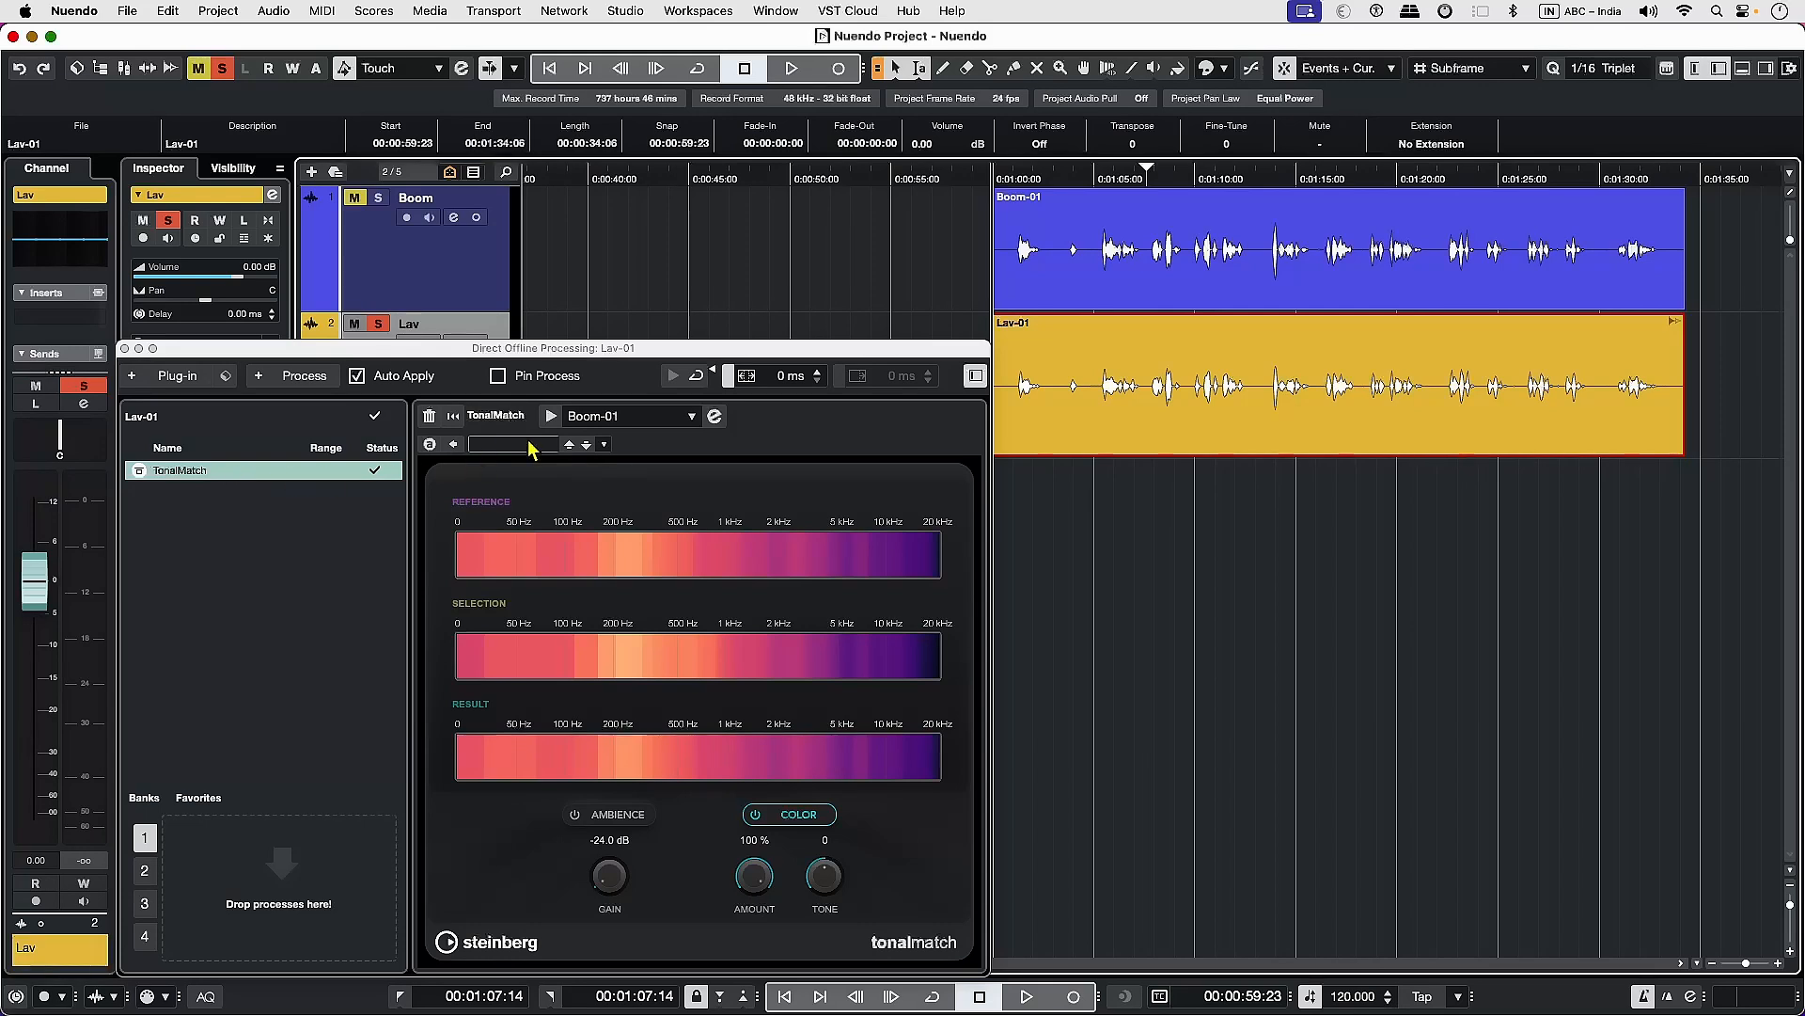
# - Check TonalMatch's available references and the reference entry in the Sound References window
pyautogui.click(628, 418)
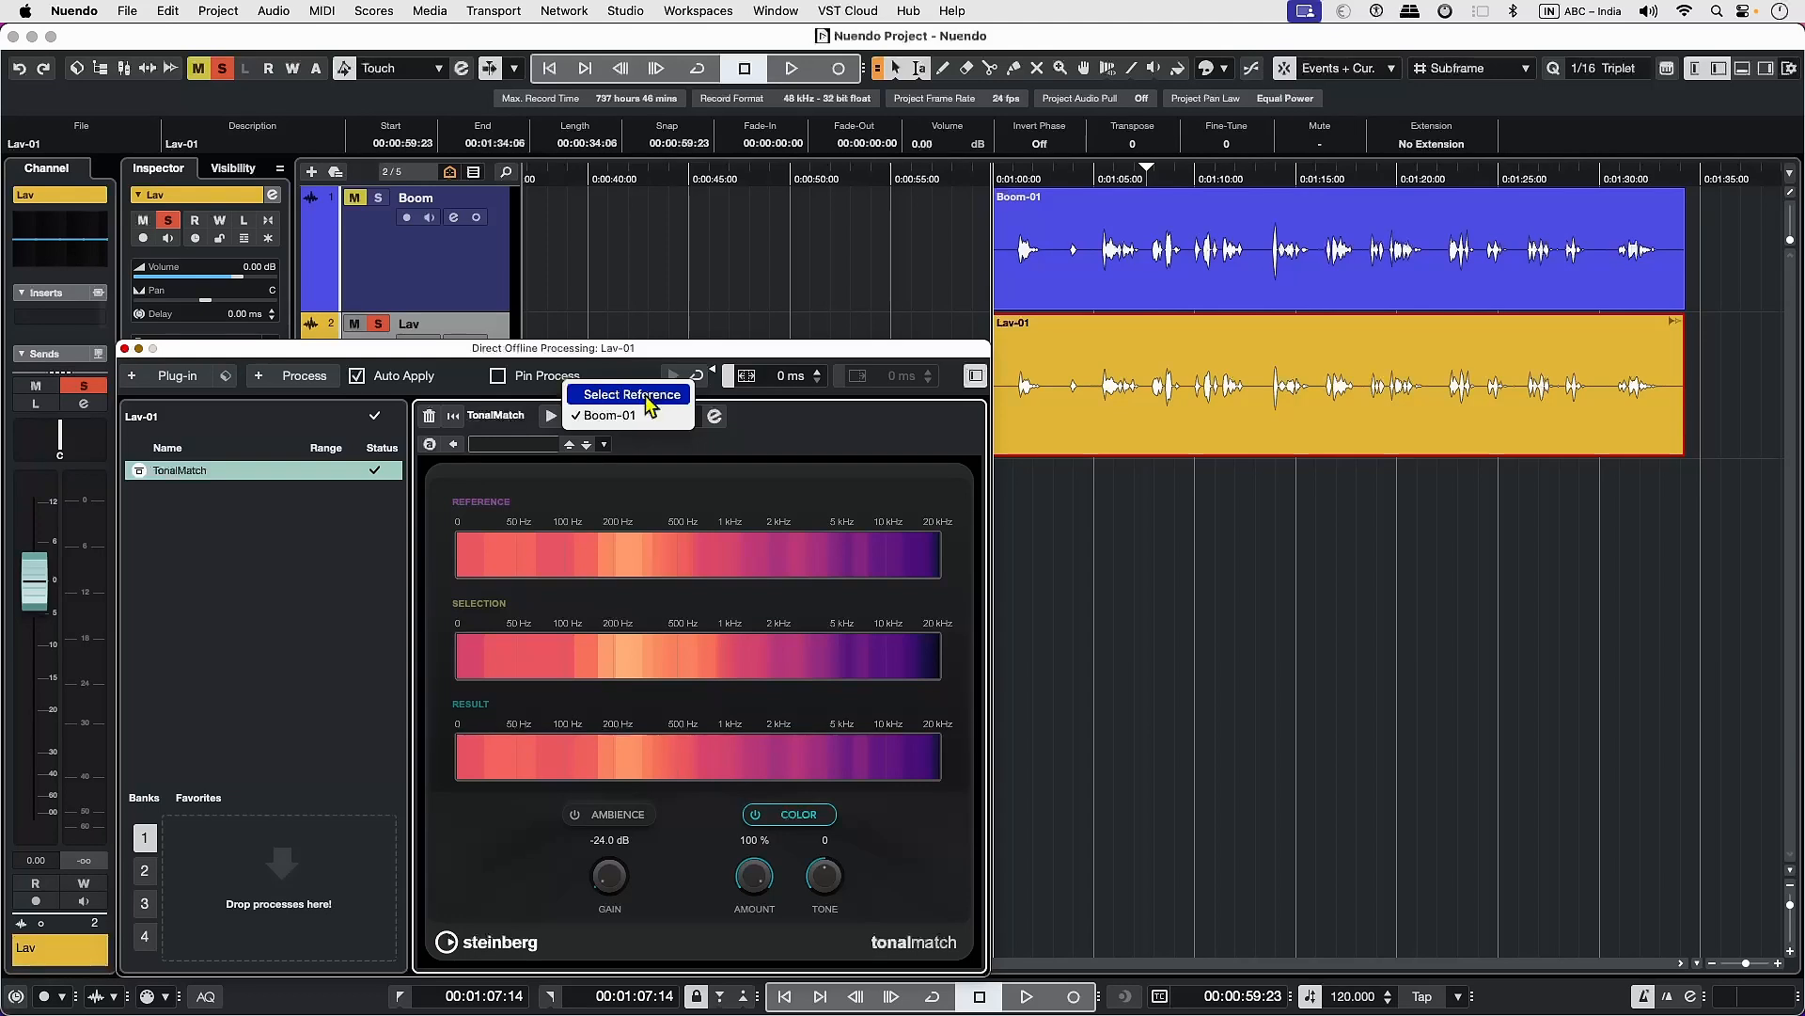
pyautogui.click(732, 437)
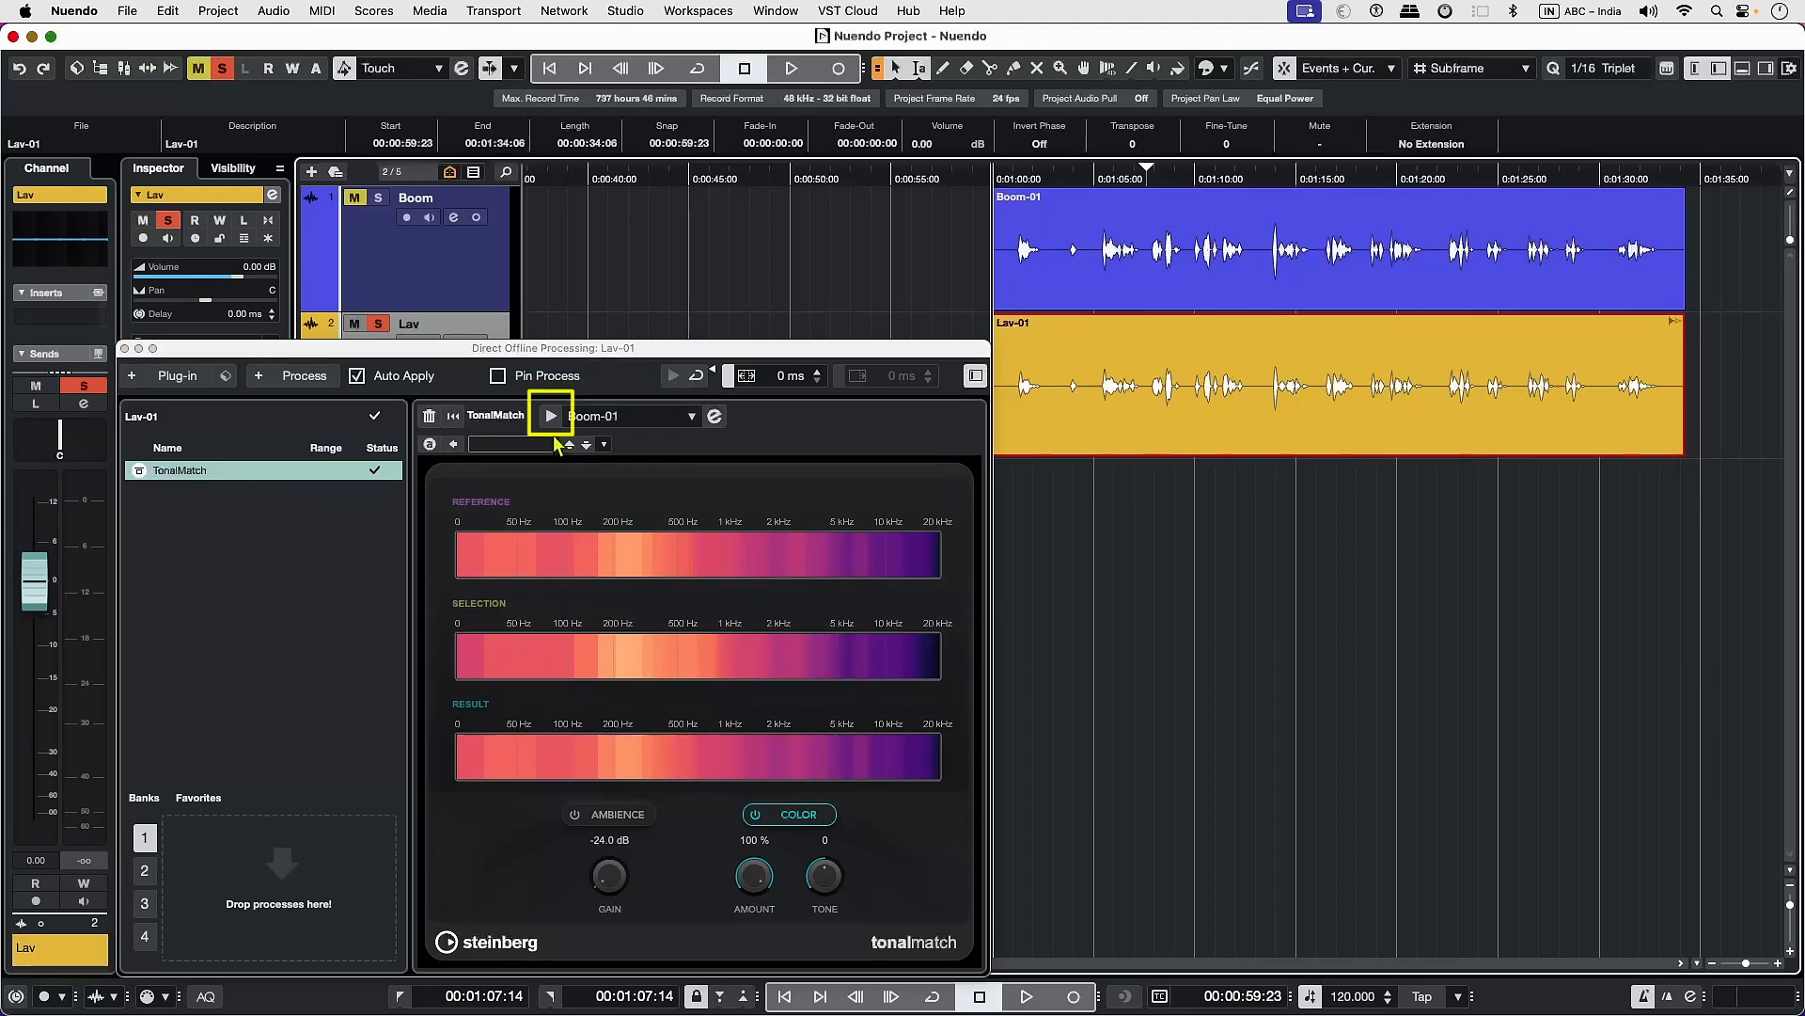
pyautogui.click(715, 416)
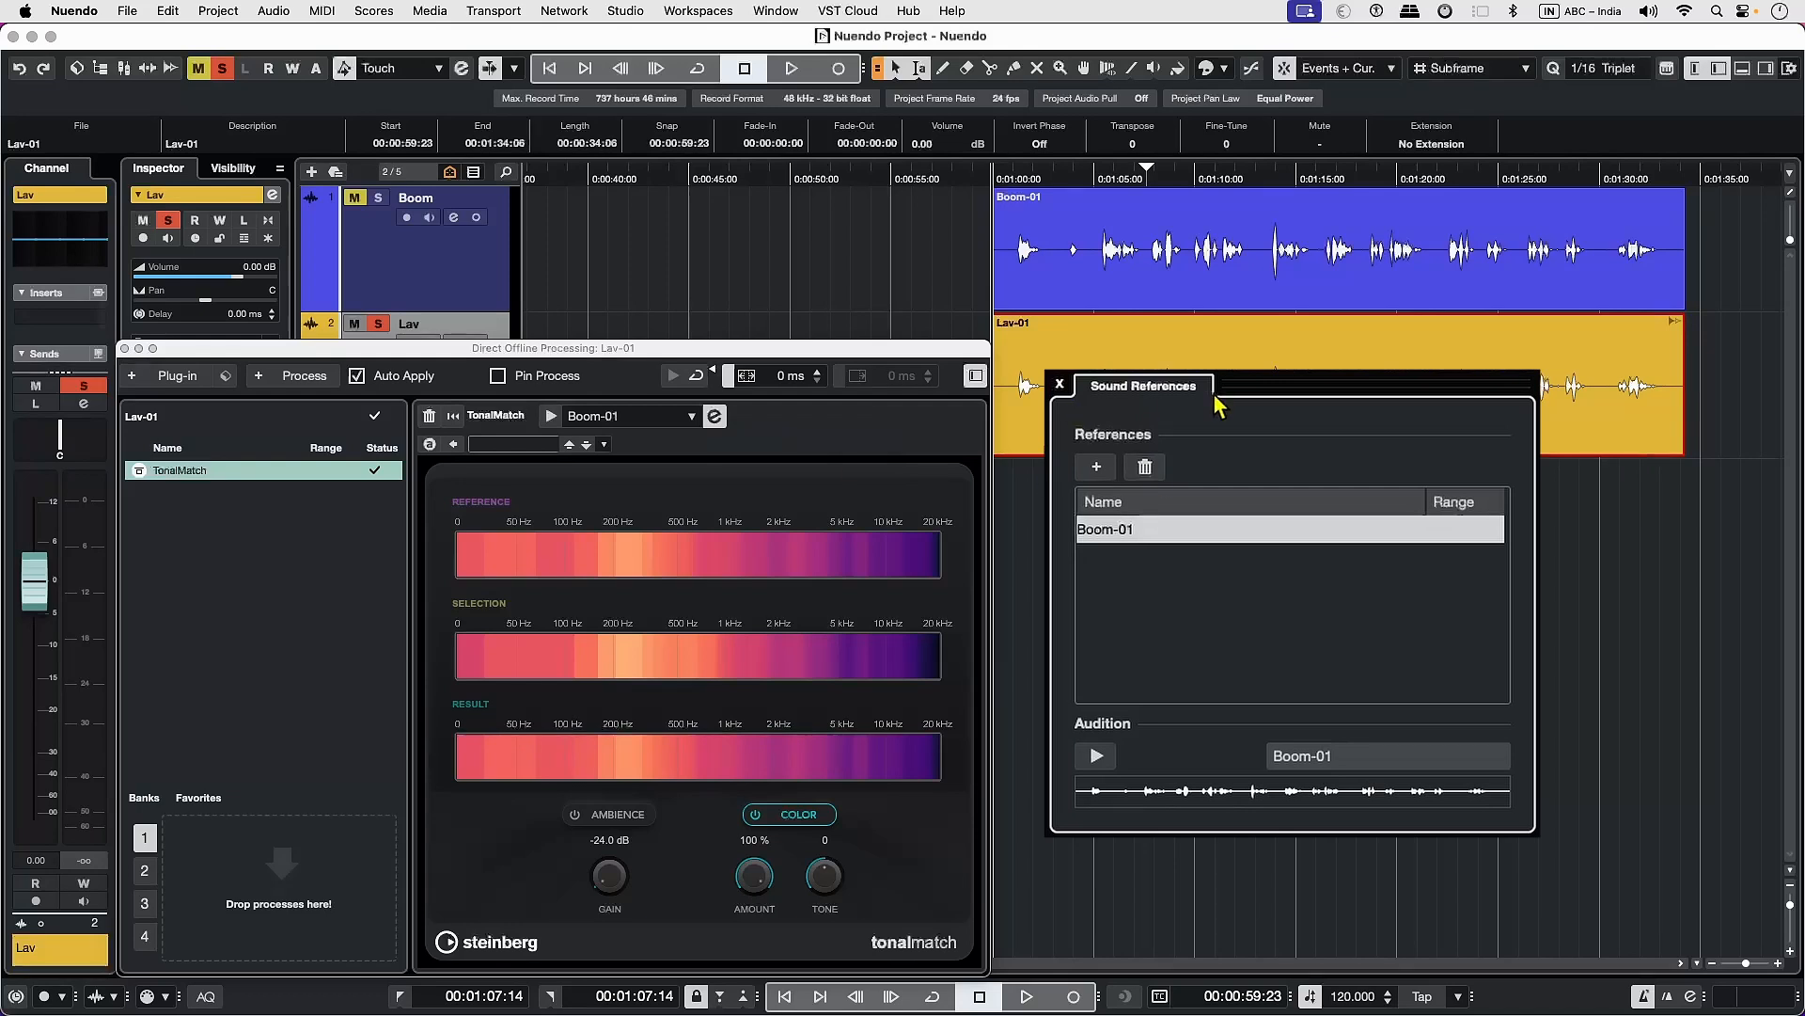
pyautogui.click(1091, 405)
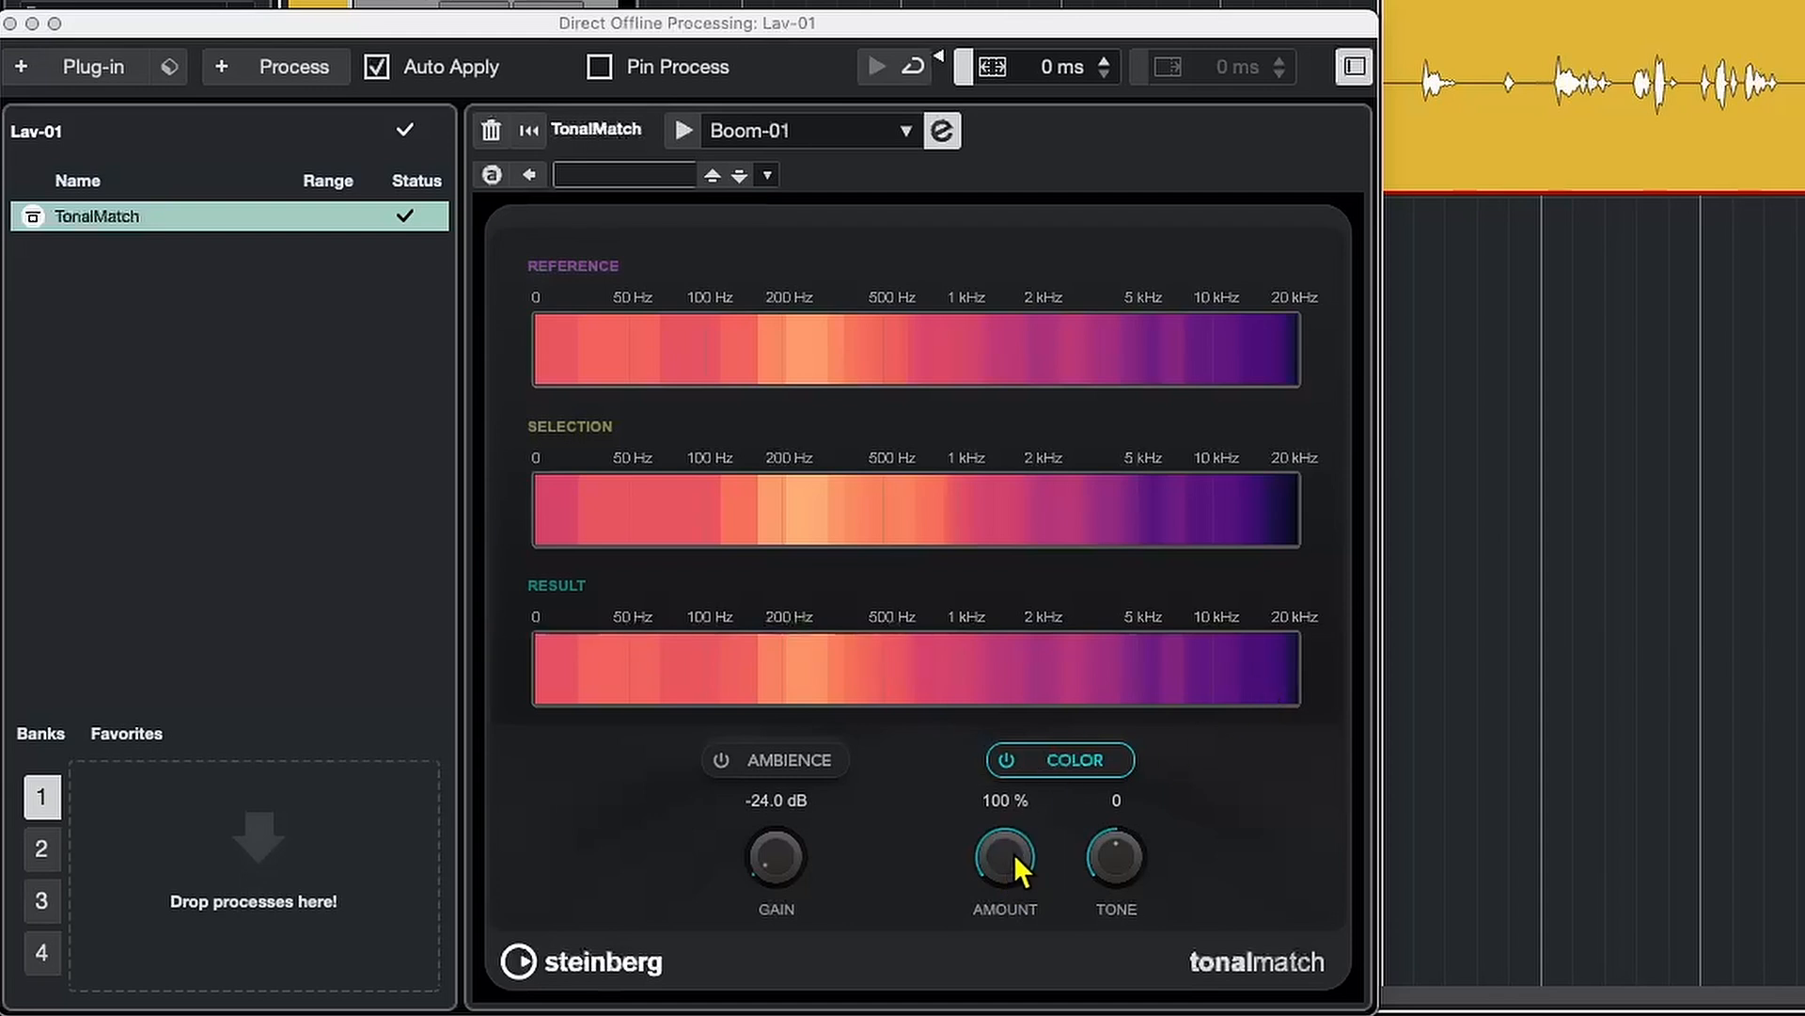
# - Try TonalMatch's Color amount at 0 % and return it to 100 %
pyautogui.moveTo(1014, 853); pyautogui.dragTo(718, 907)
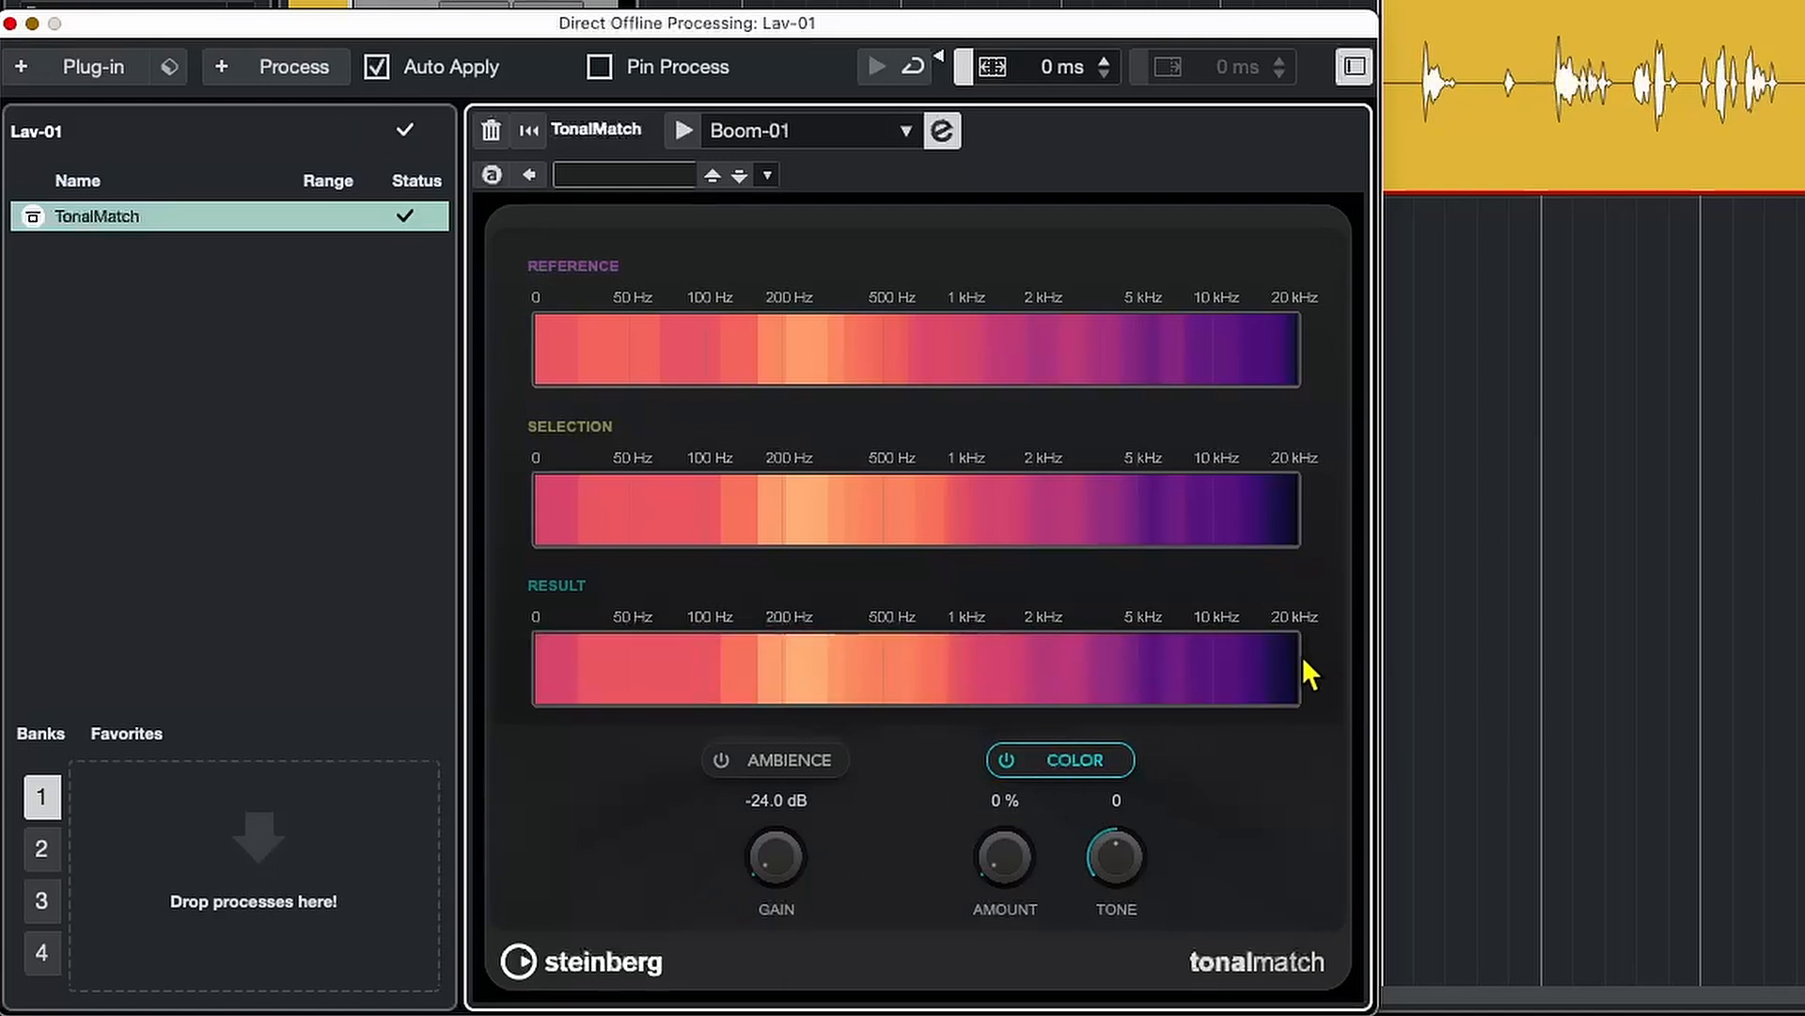
pyautogui.moveTo(989, 870); pyautogui.dragTo(1054, 578)
pyautogui.press('space')
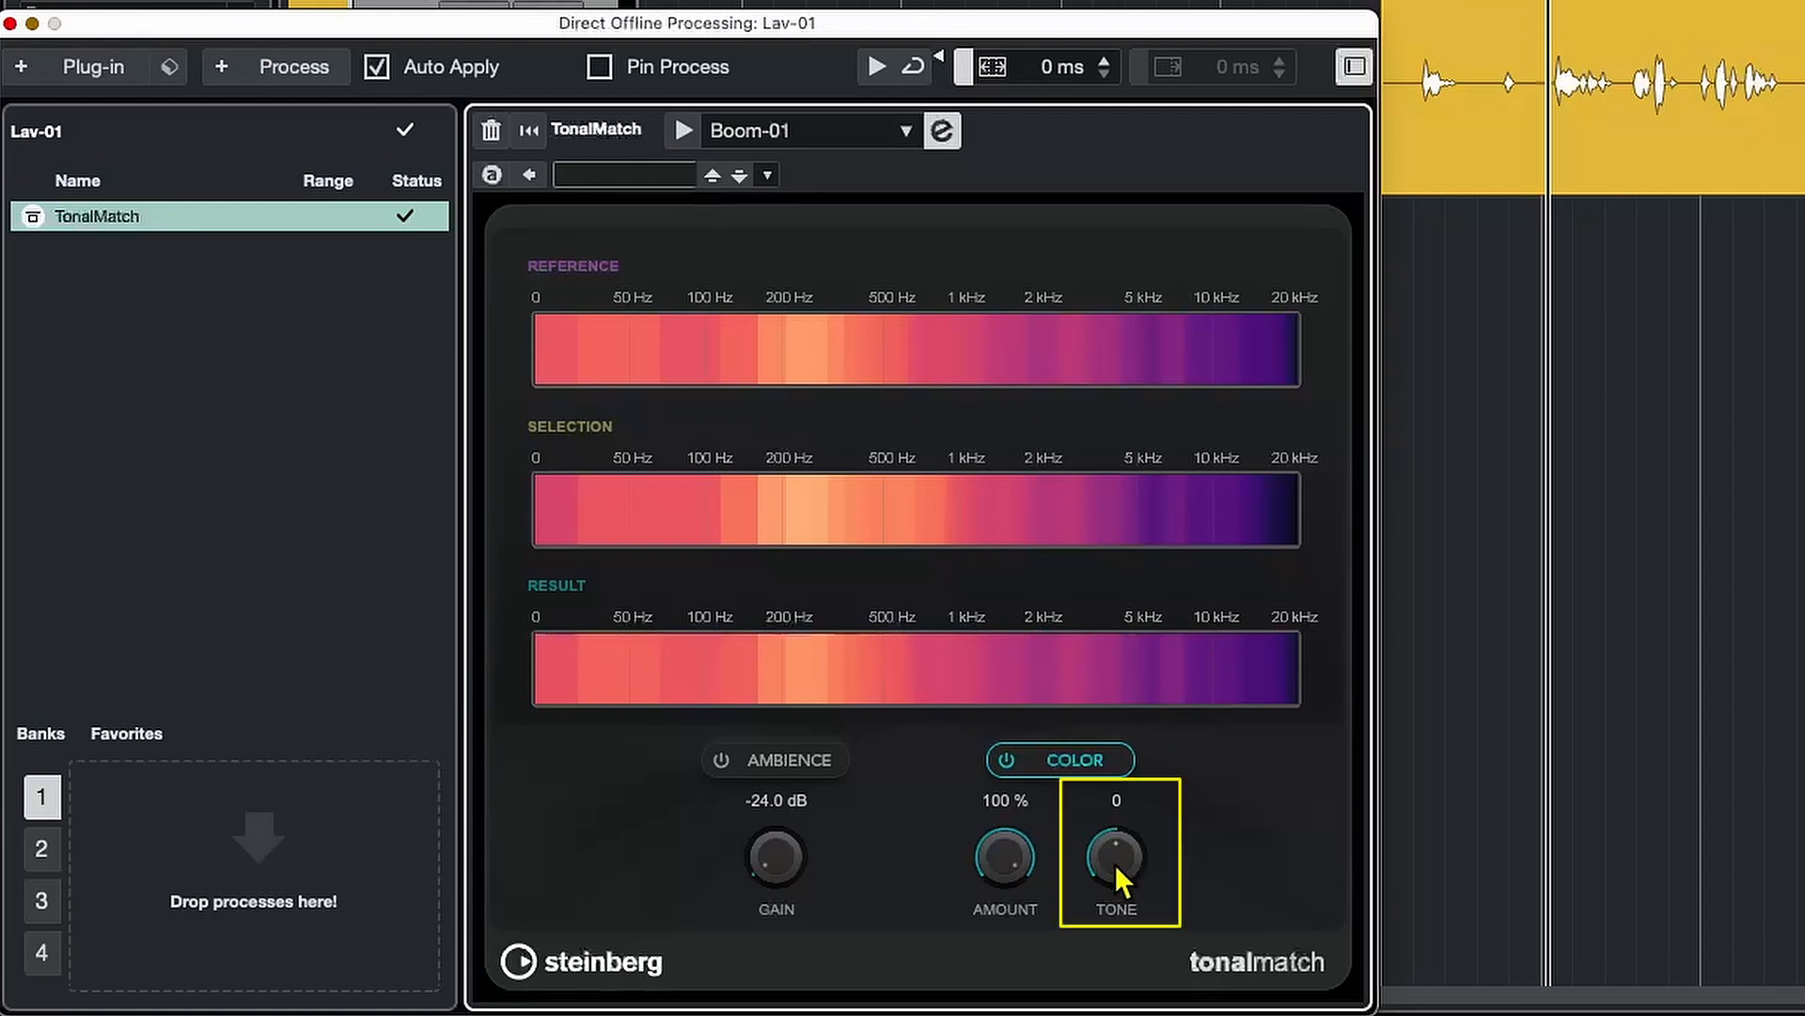
# - Try TonalMatch's Color tone at High 100 and Low -100, and set it to Low -20
pyautogui.moveTo(1115, 861); pyautogui.dragTo(1059, 662)
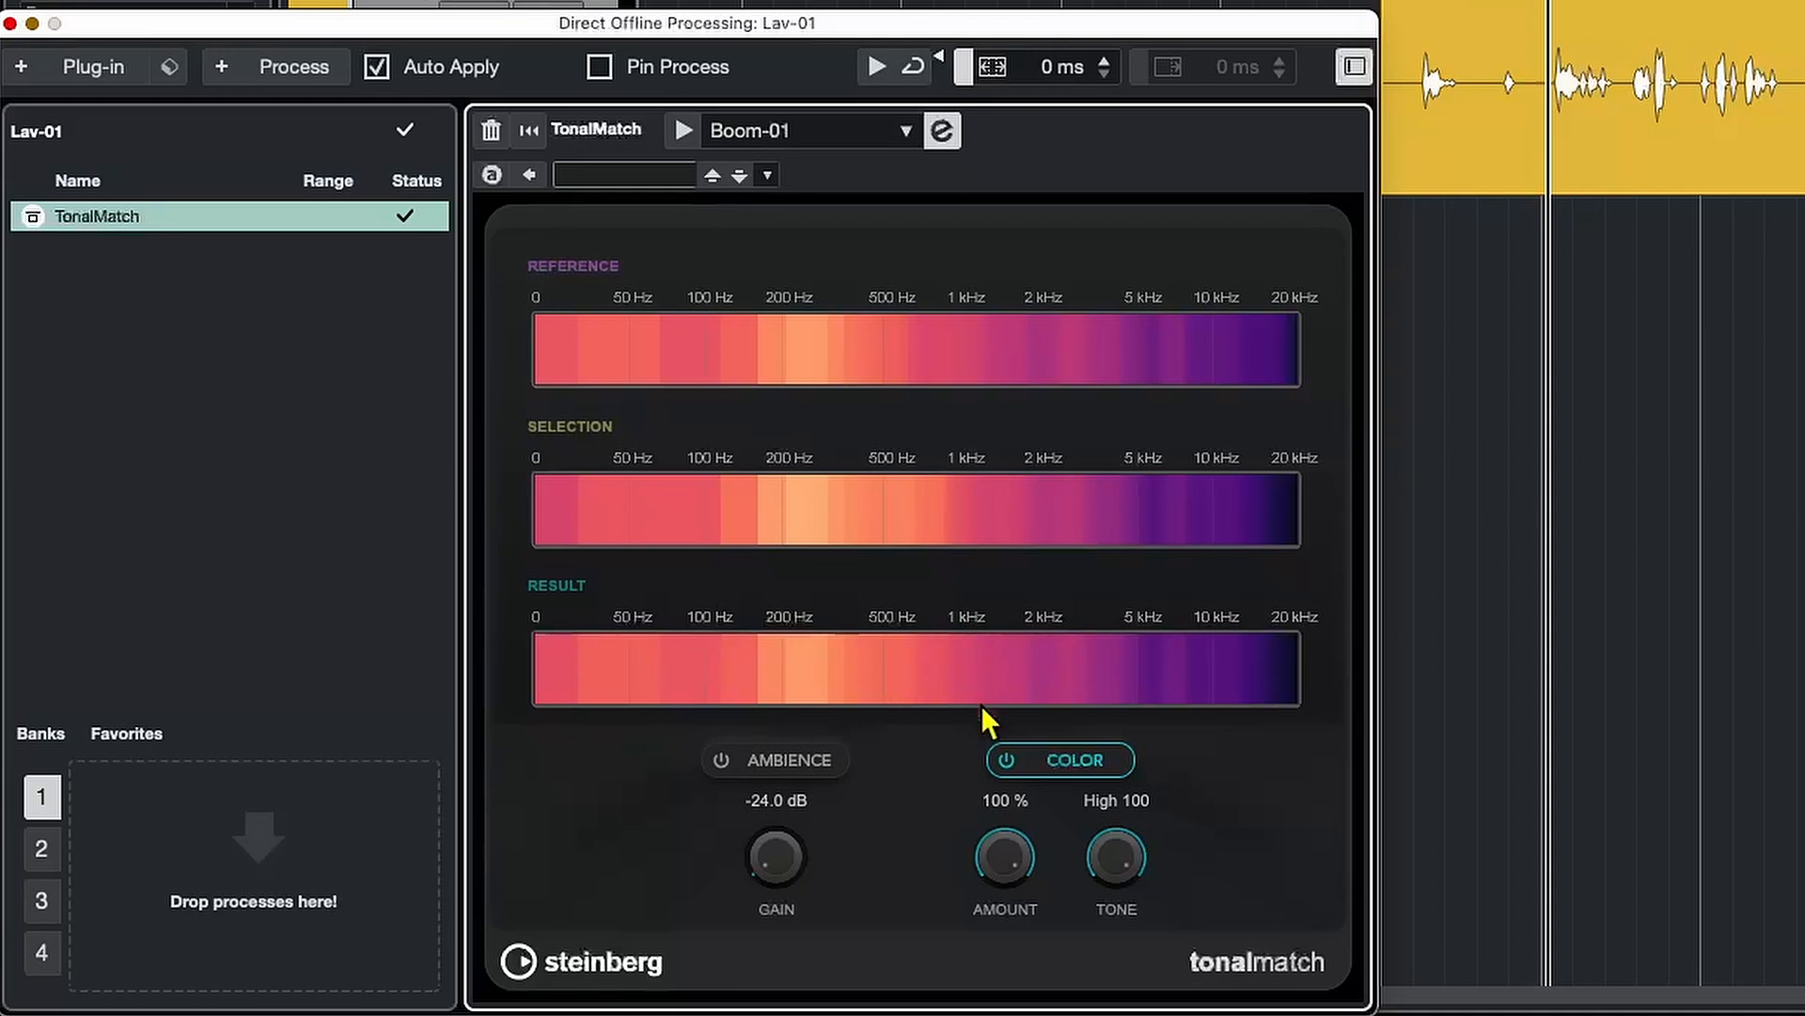
pyautogui.moveTo(1129, 854); pyautogui.dragTo(820, 907)
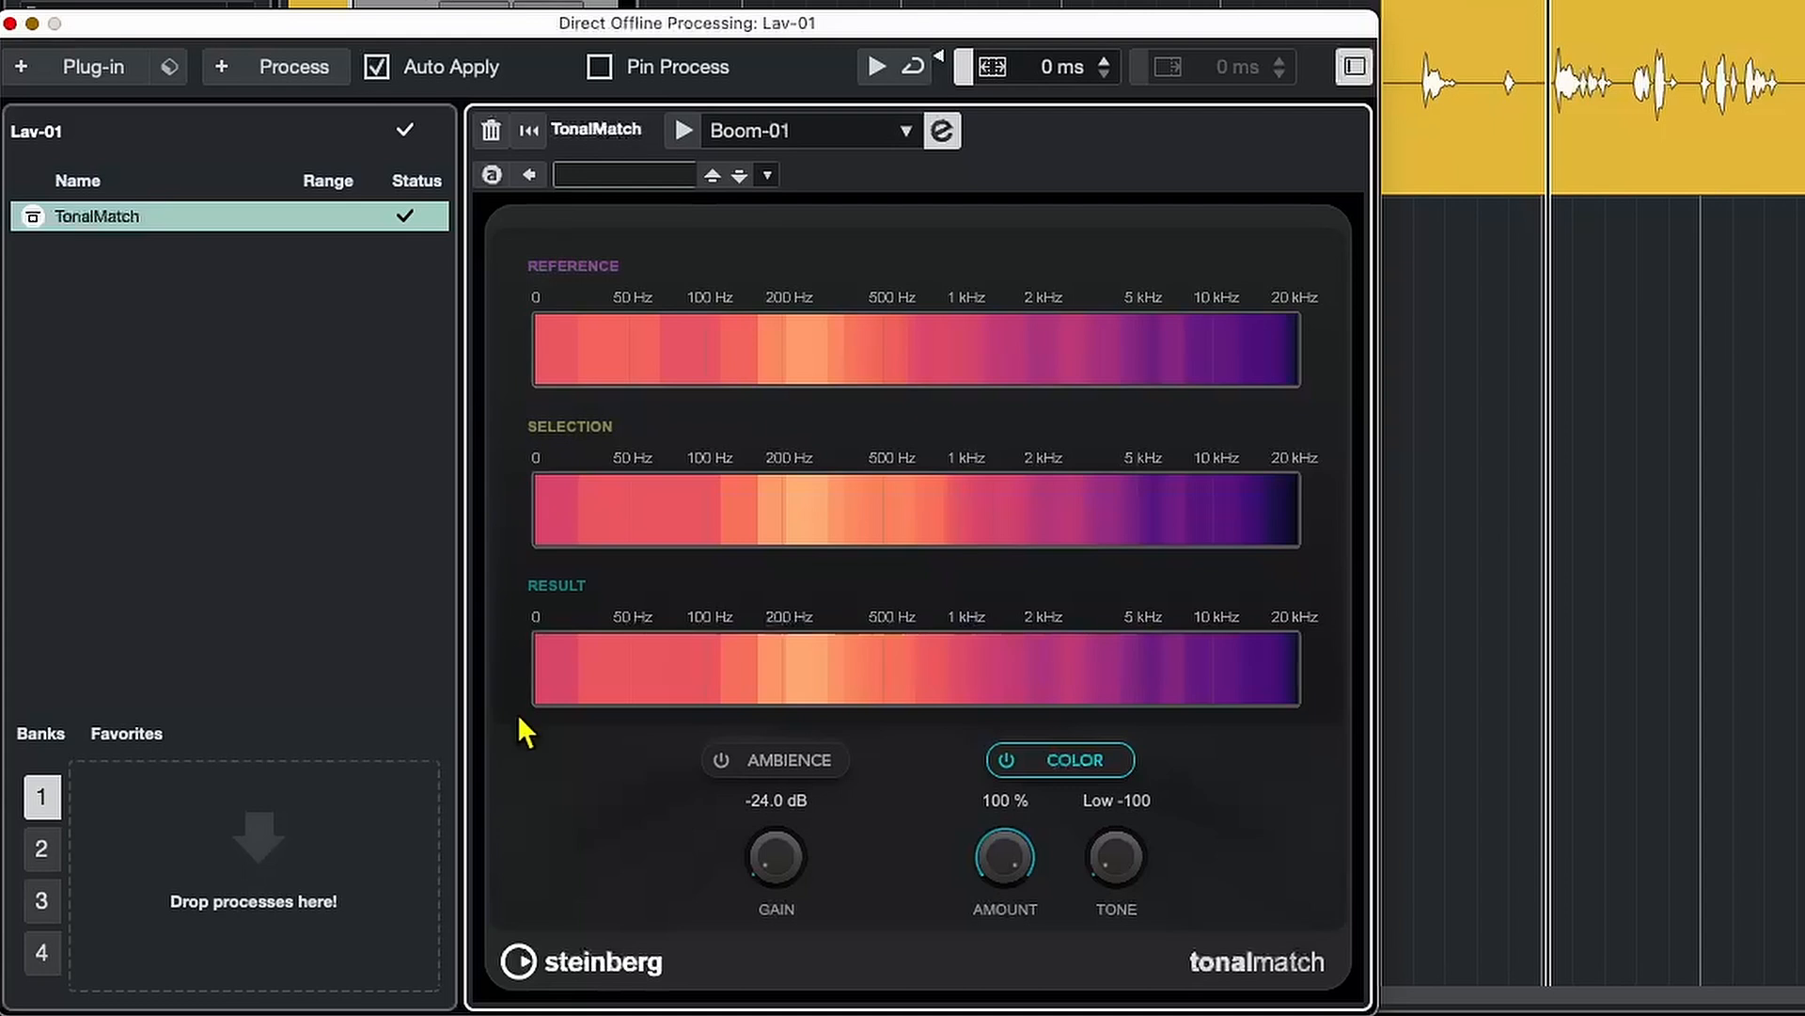
pyautogui.moveTo(1106, 865); pyautogui.dragTo(1039, 691)
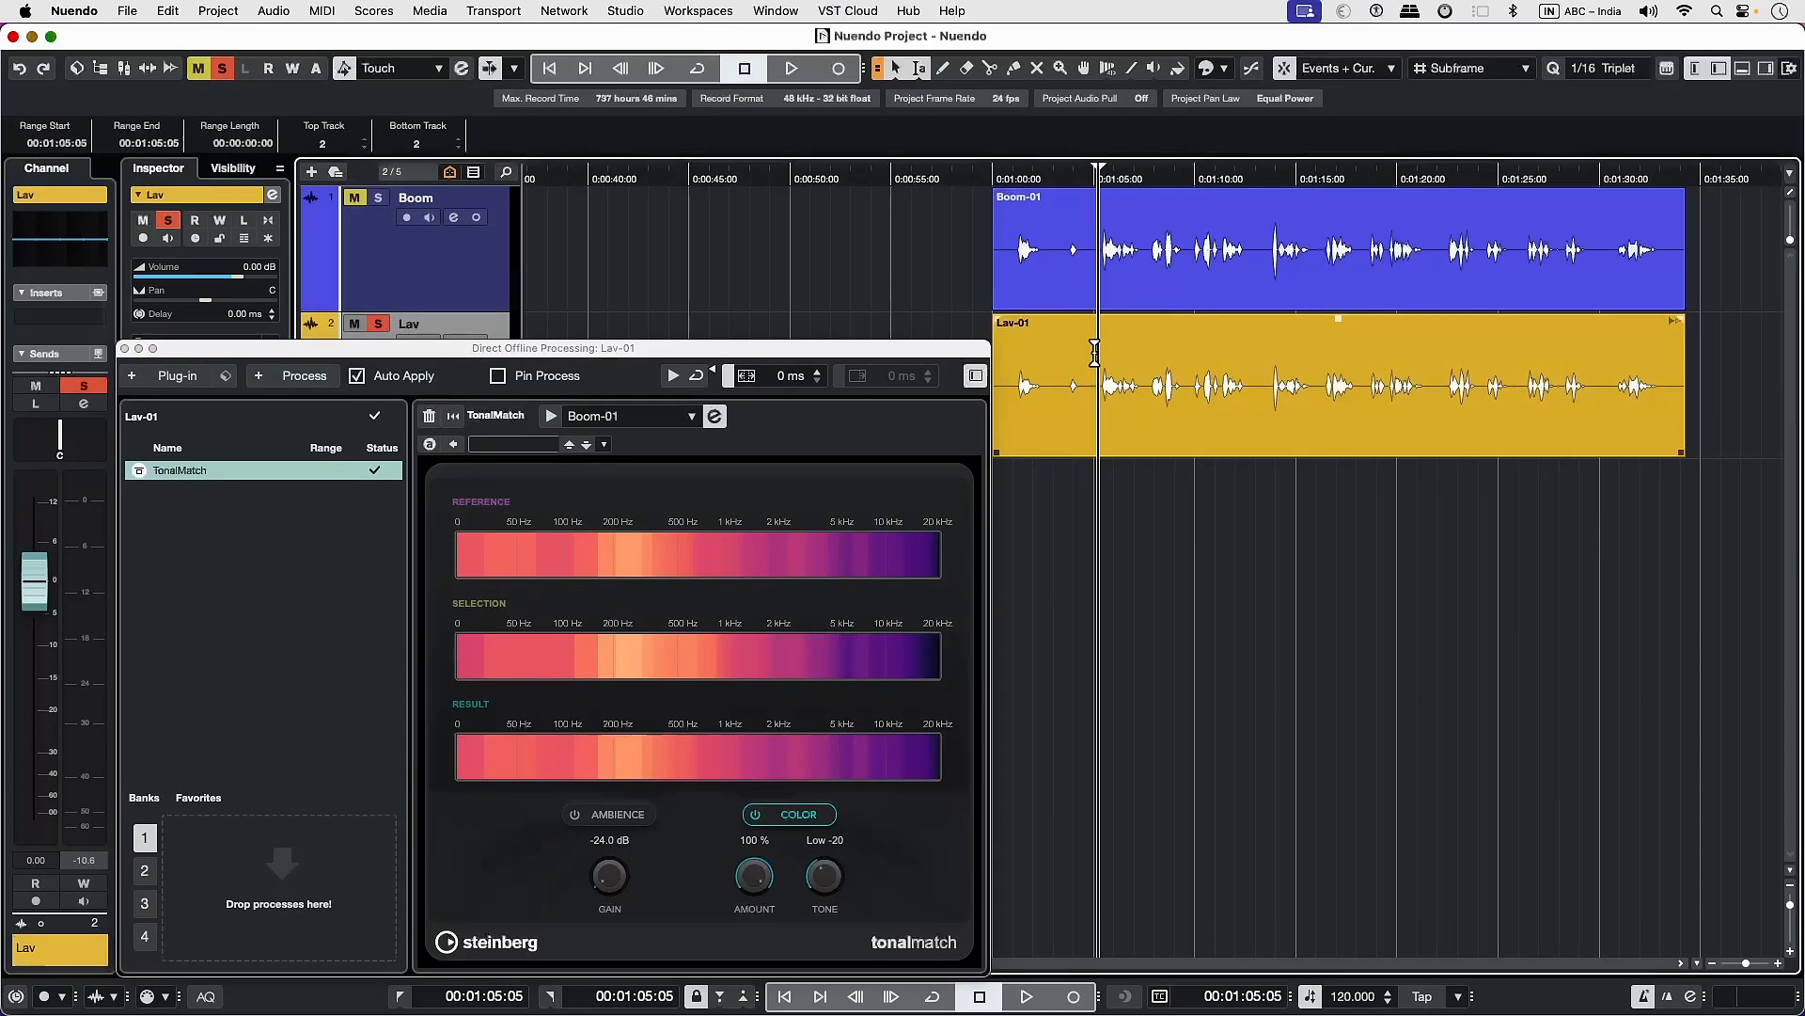
# - Play Lav-01 while switching the TonalMatch bypass on and off to compare both versions, and stop playback
pyautogui.press('space')
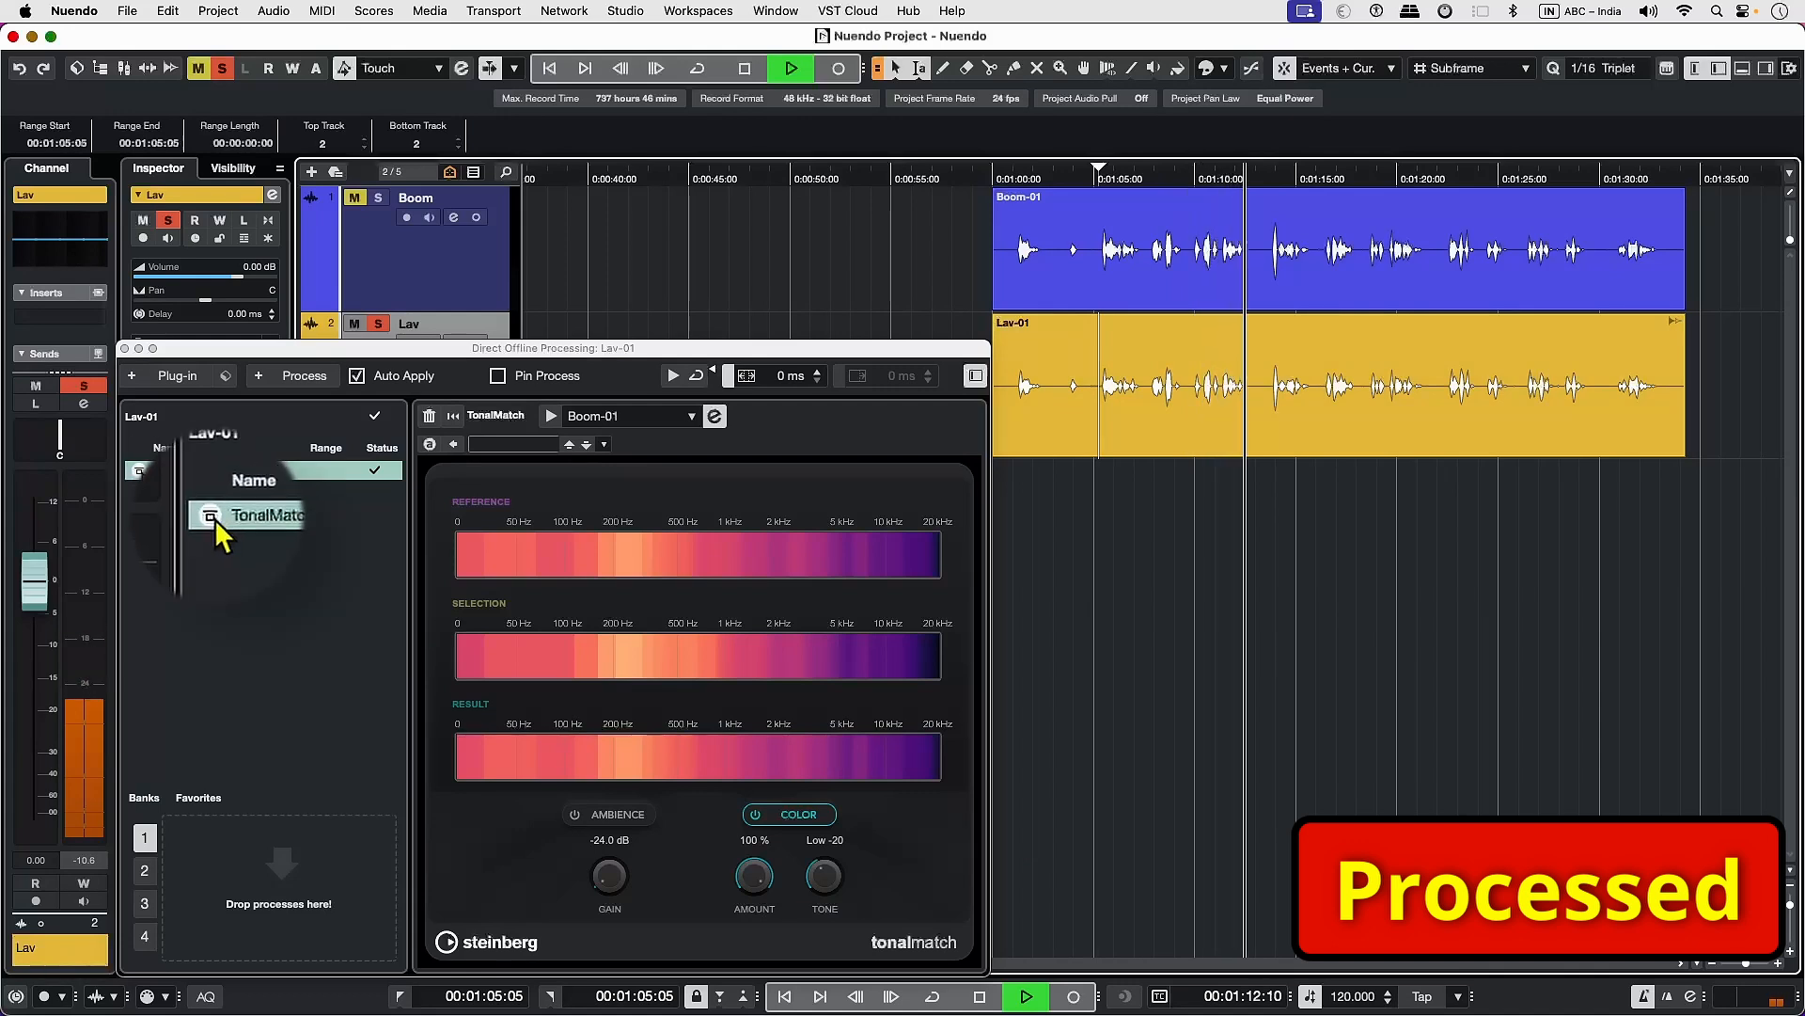
pyautogui.click(142, 473)
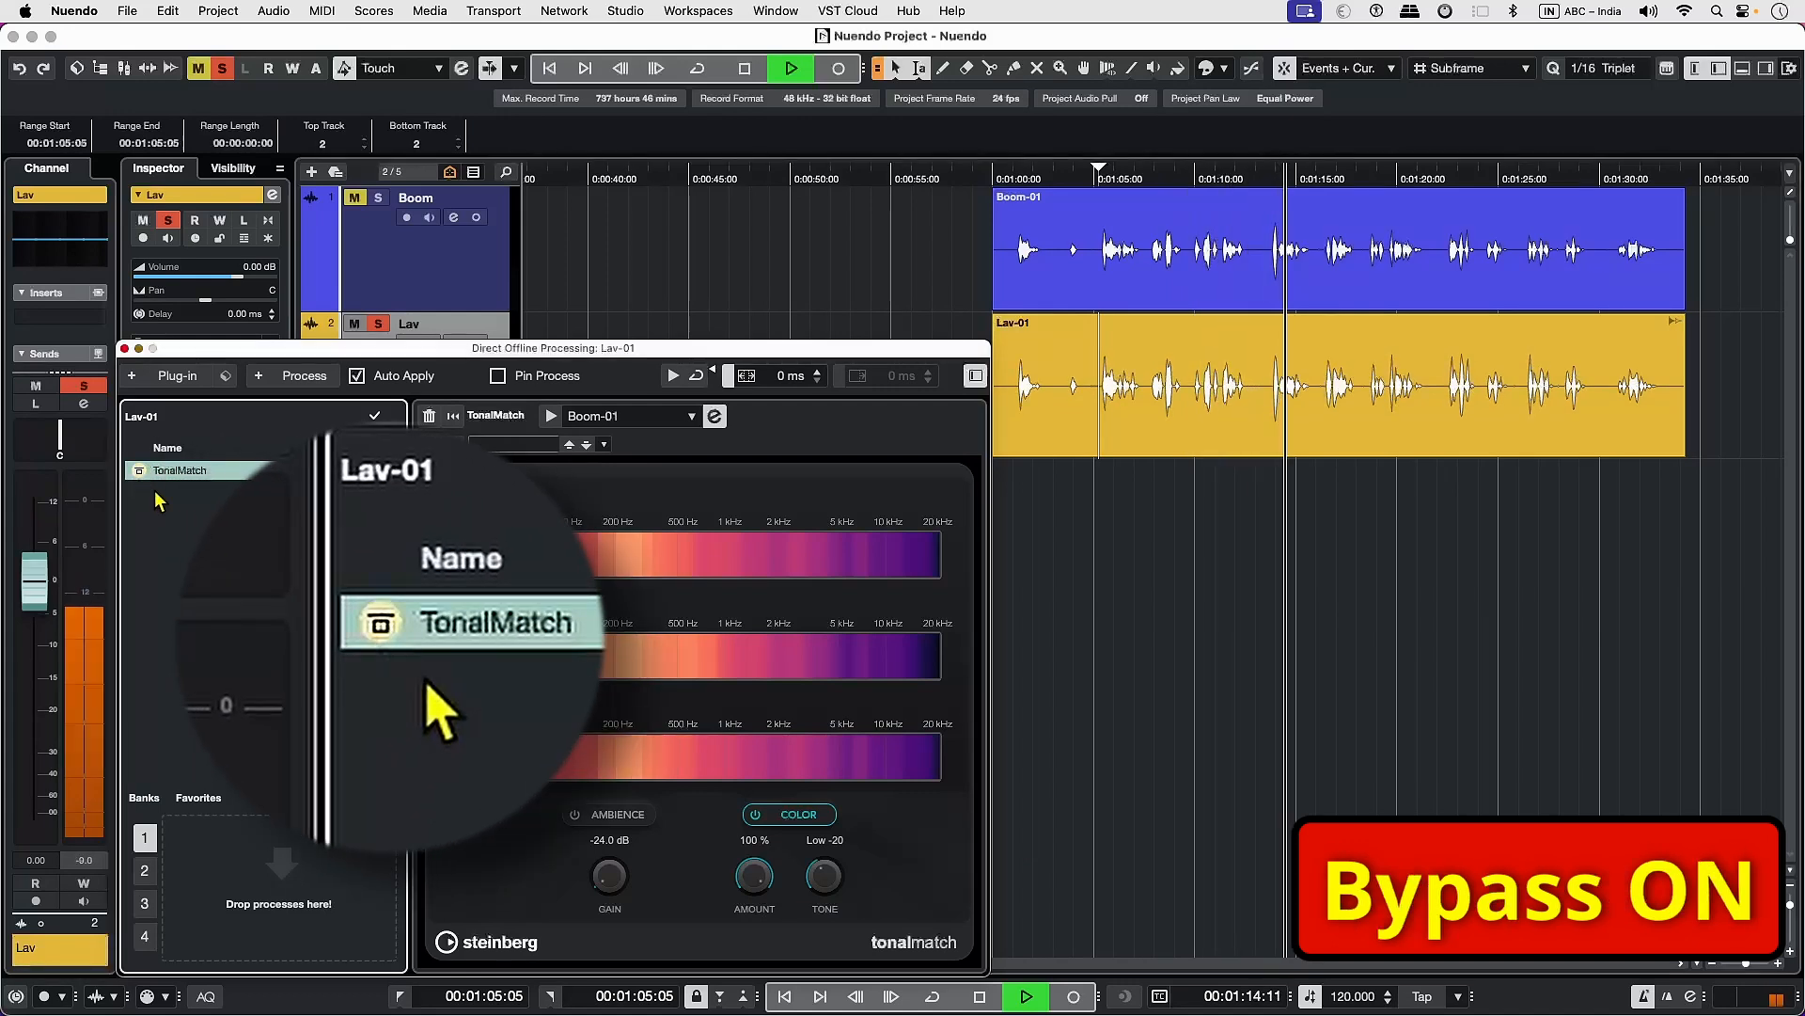
pyautogui.click(1282, 417)
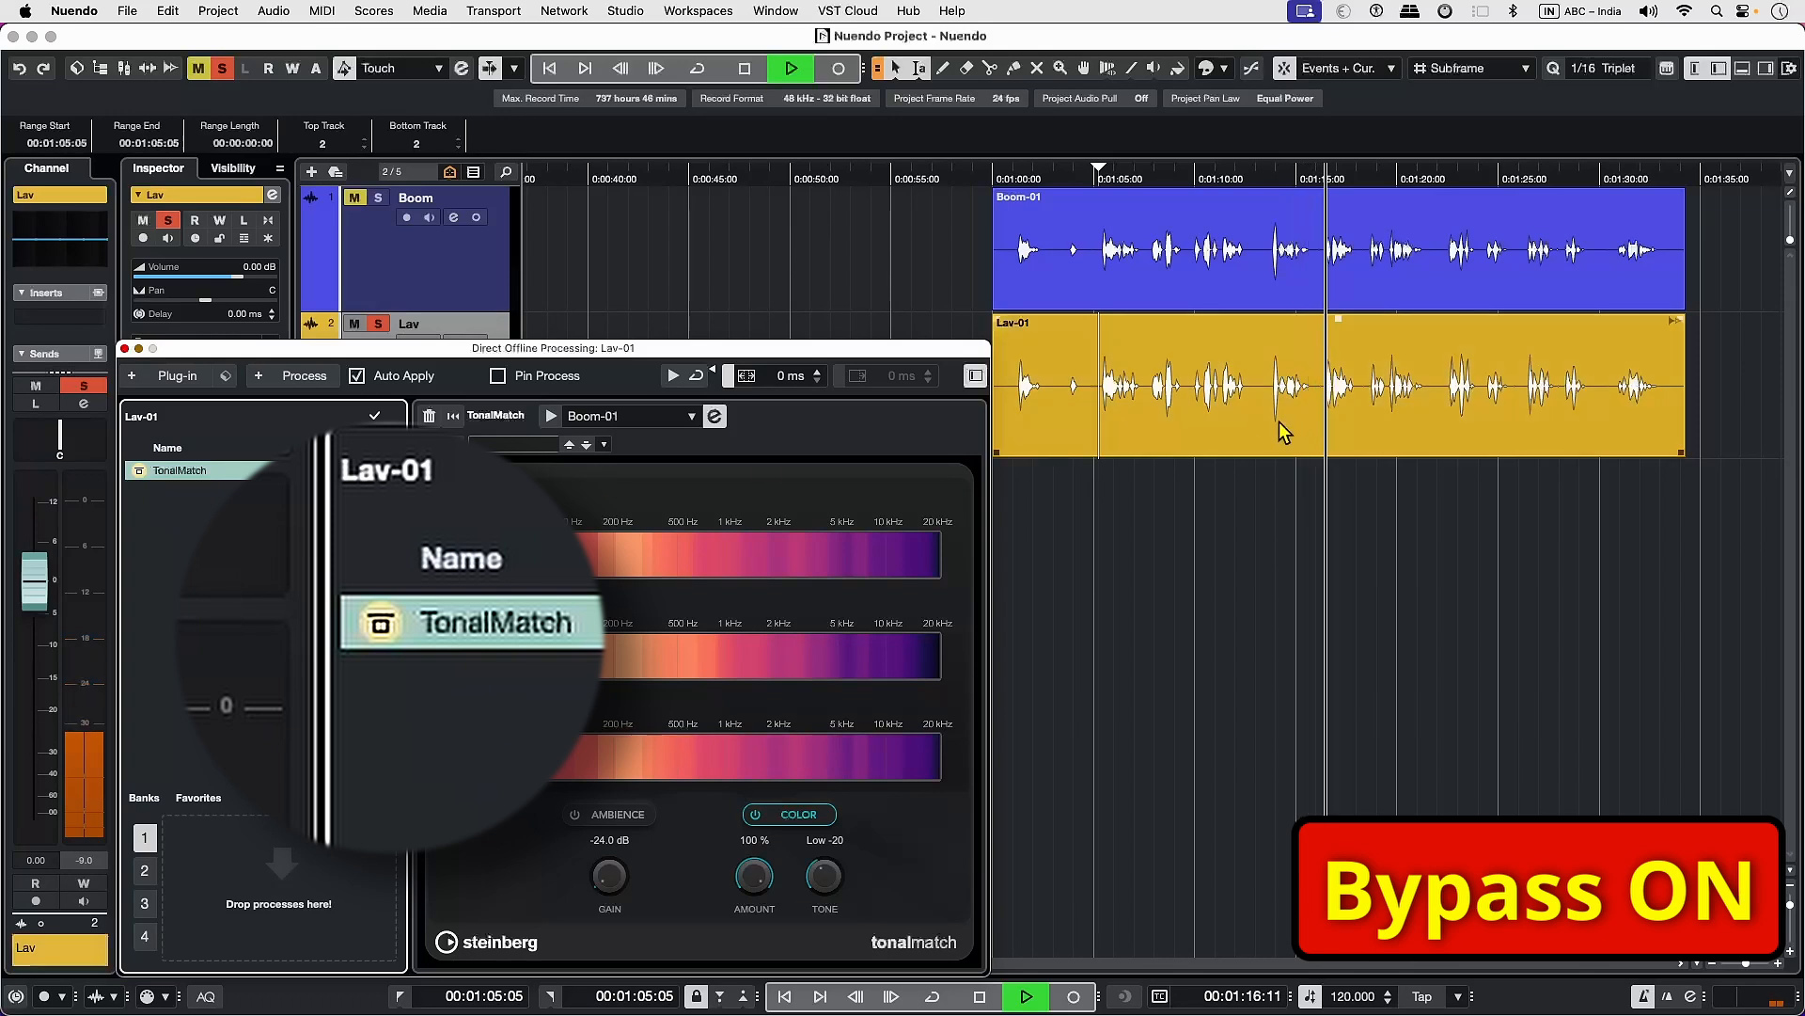
pyautogui.click(139, 470)
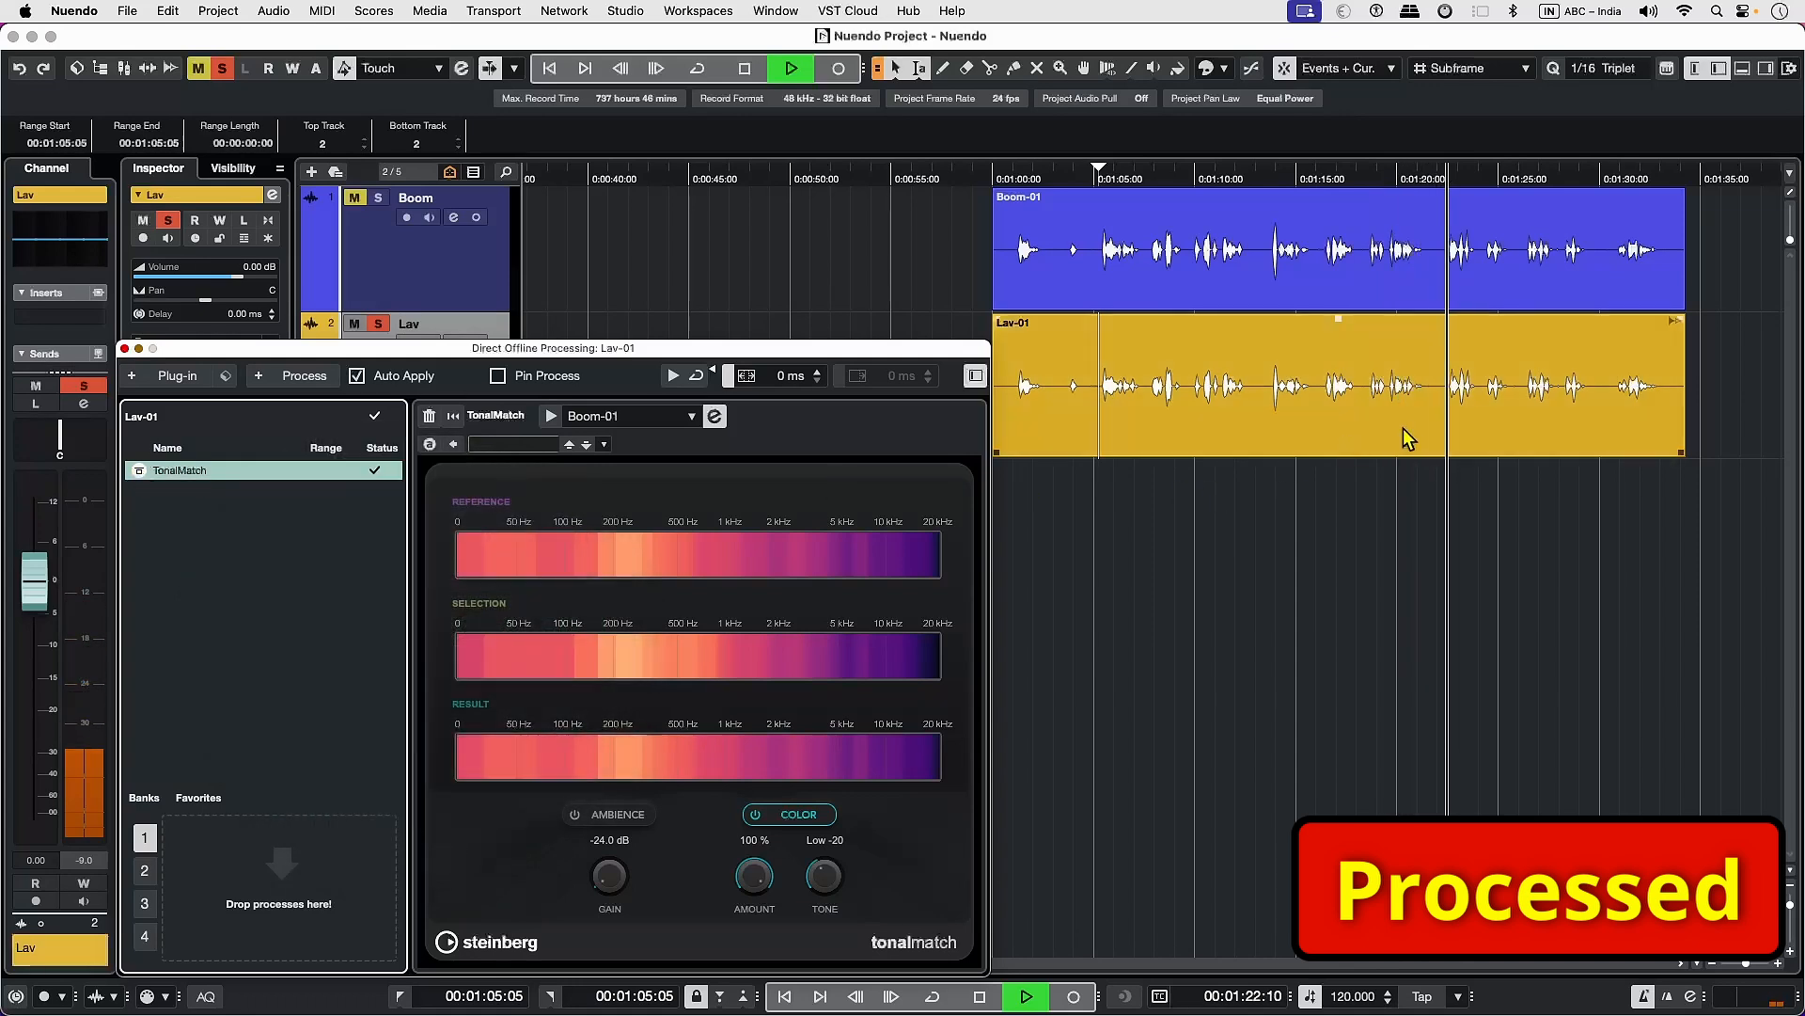
pyautogui.press('space')
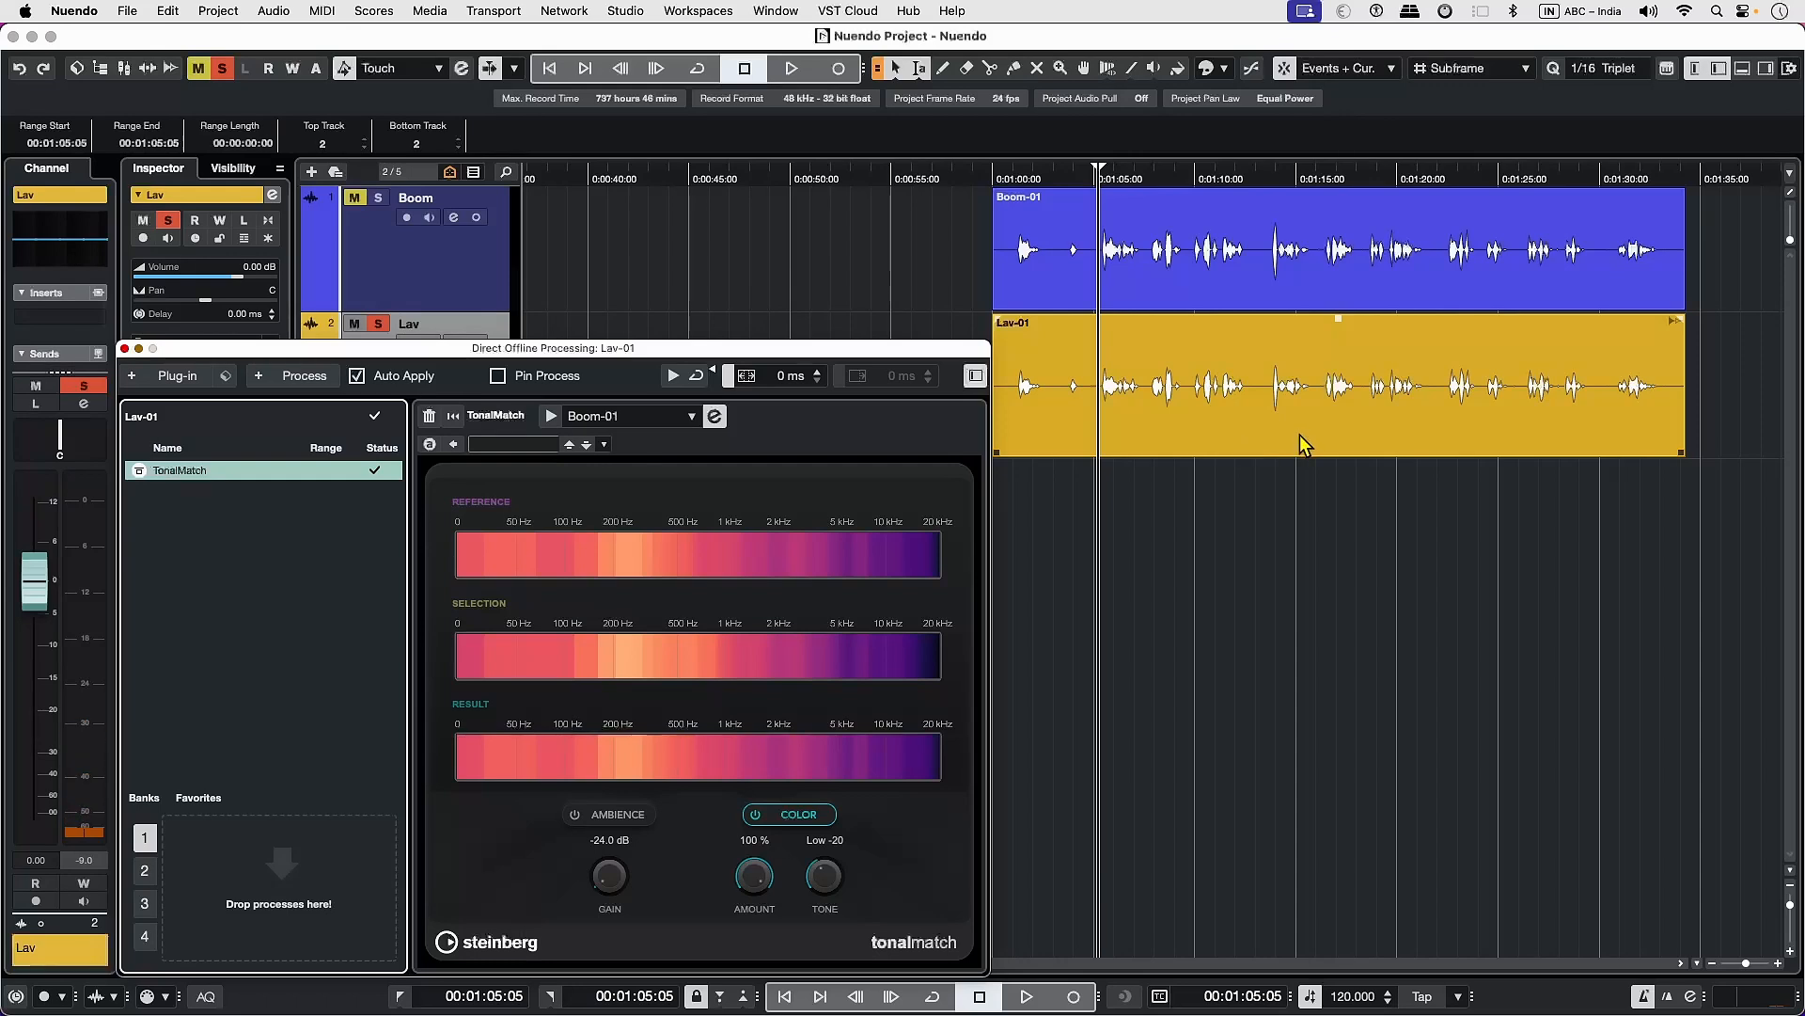
# - Close the offline processing window and compare Boom-01 with the processed Lav-01 during playback from about 0:01:05
pyautogui.click(125, 348)
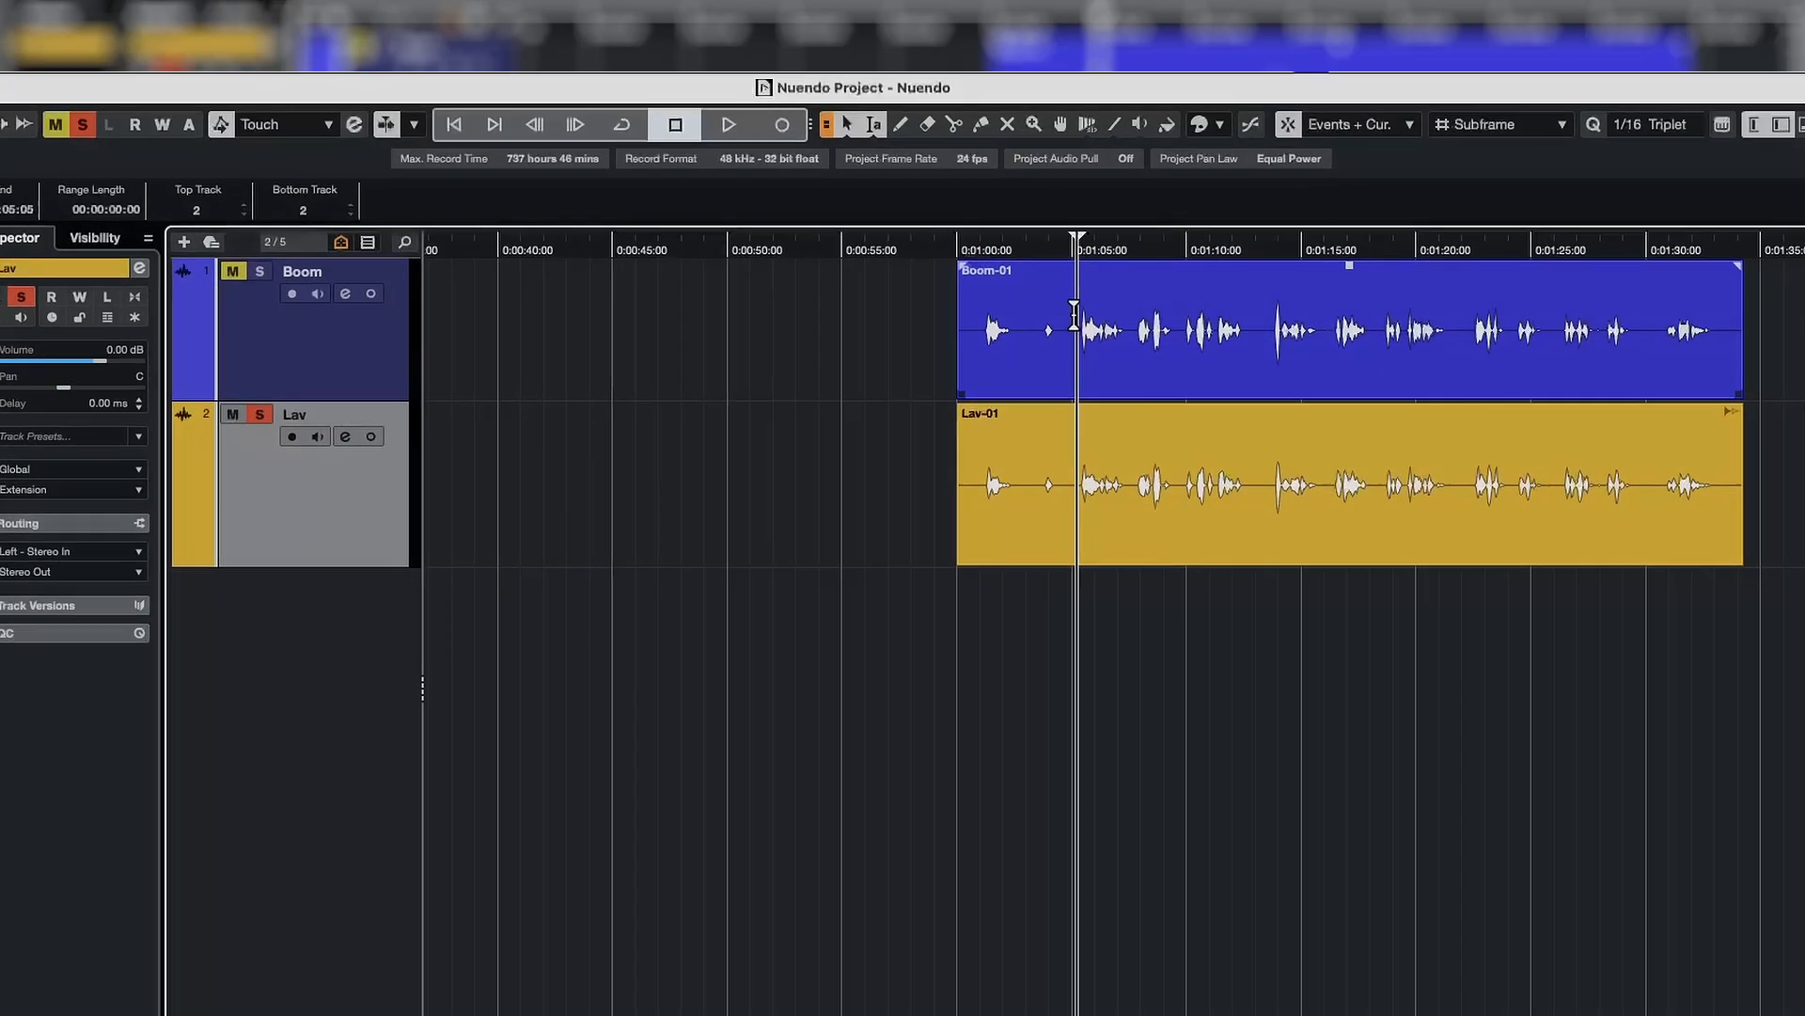
pyautogui.click(1095, 235)
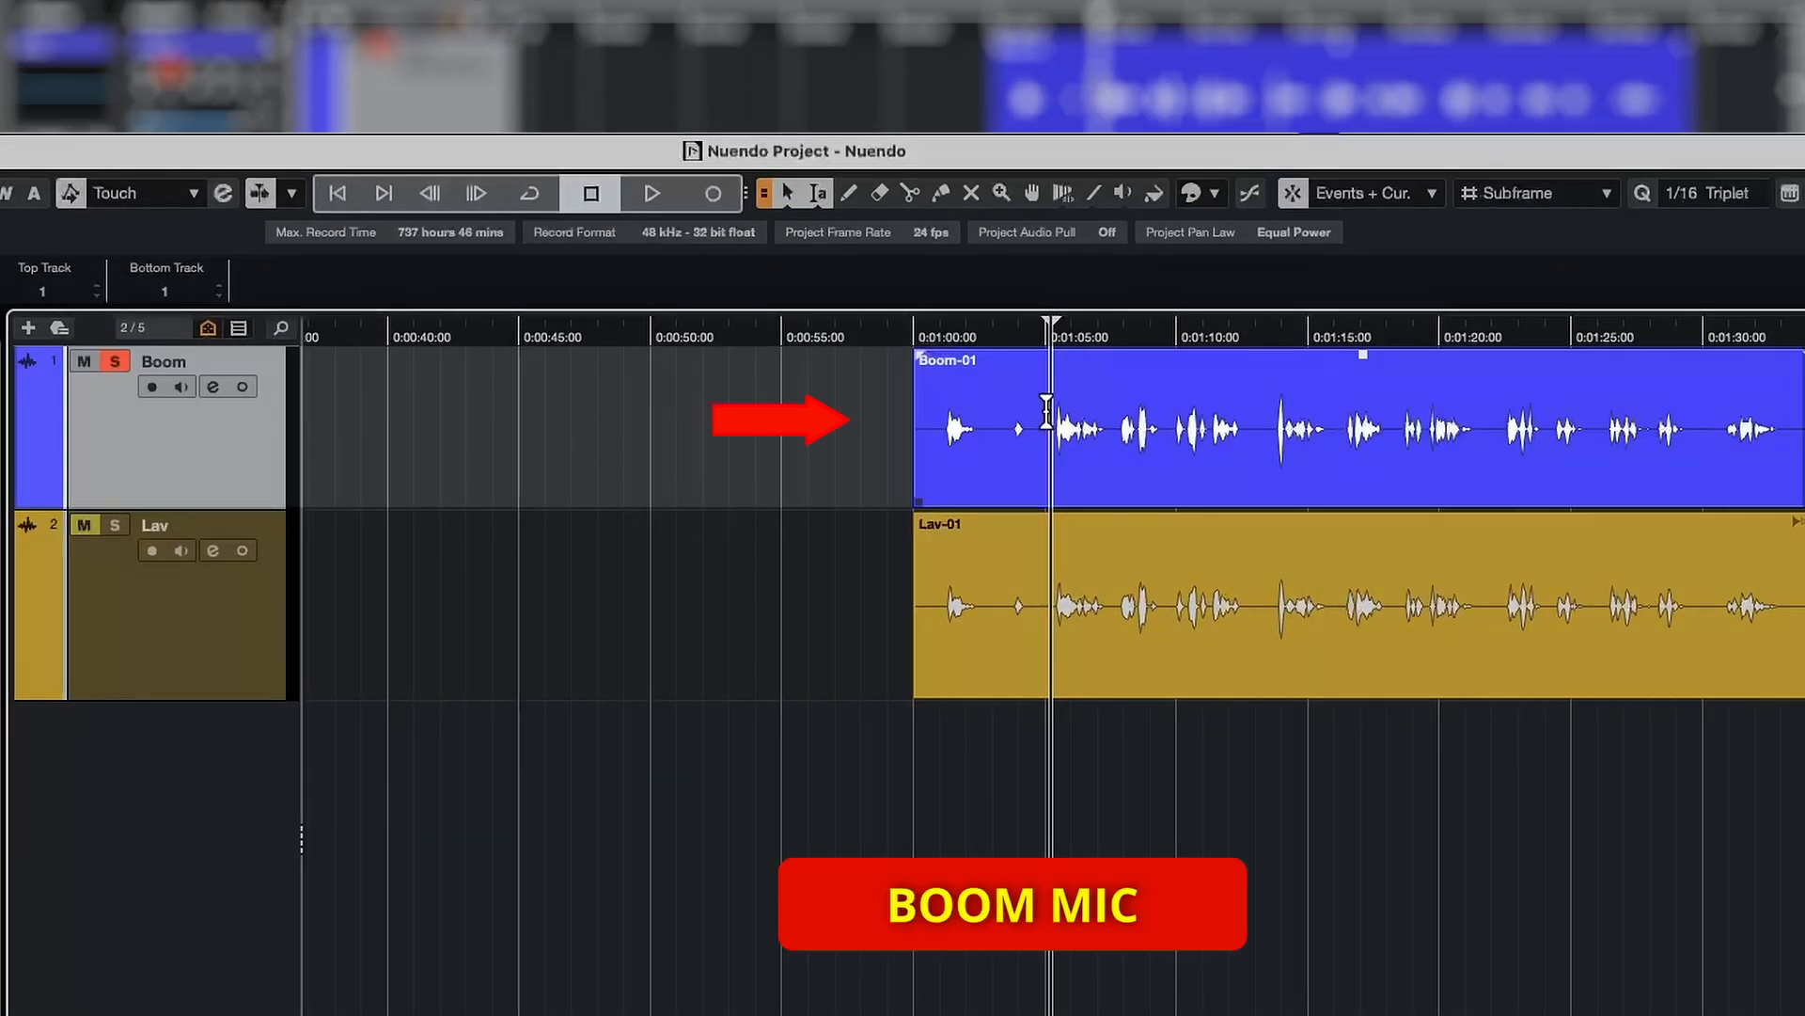
pyautogui.press('space')
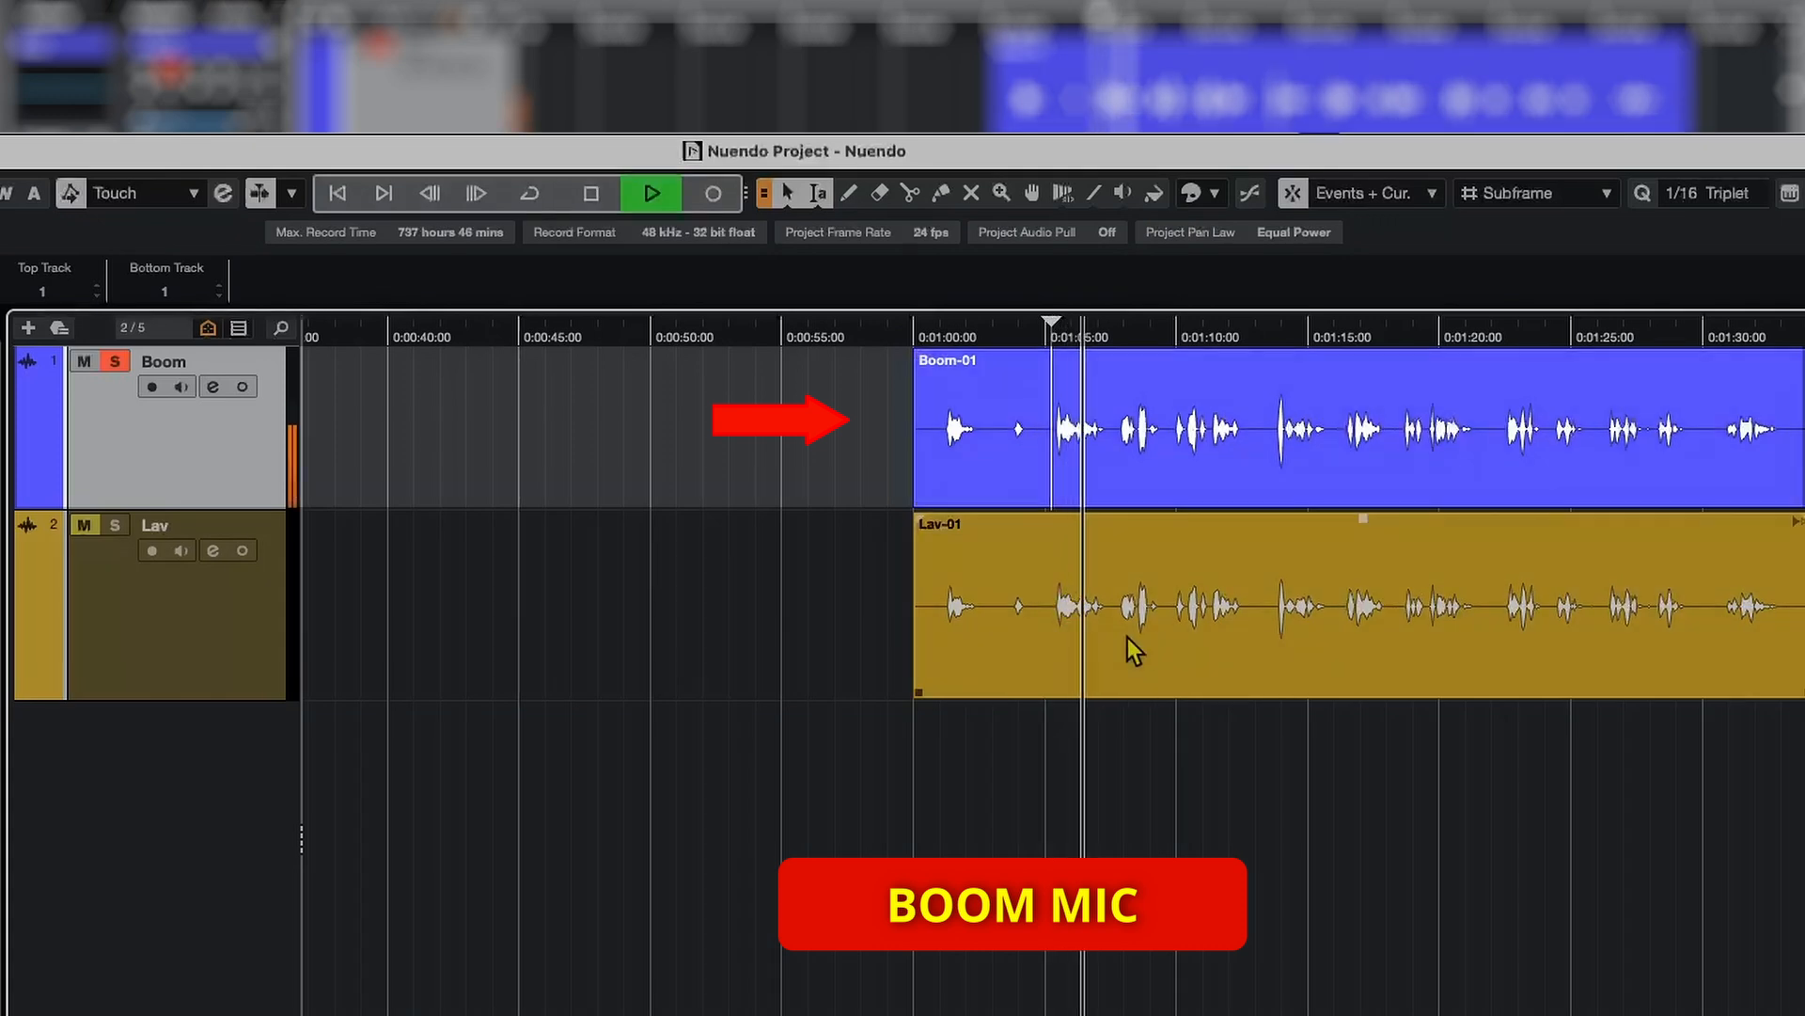
pyautogui.click(1126, 636)
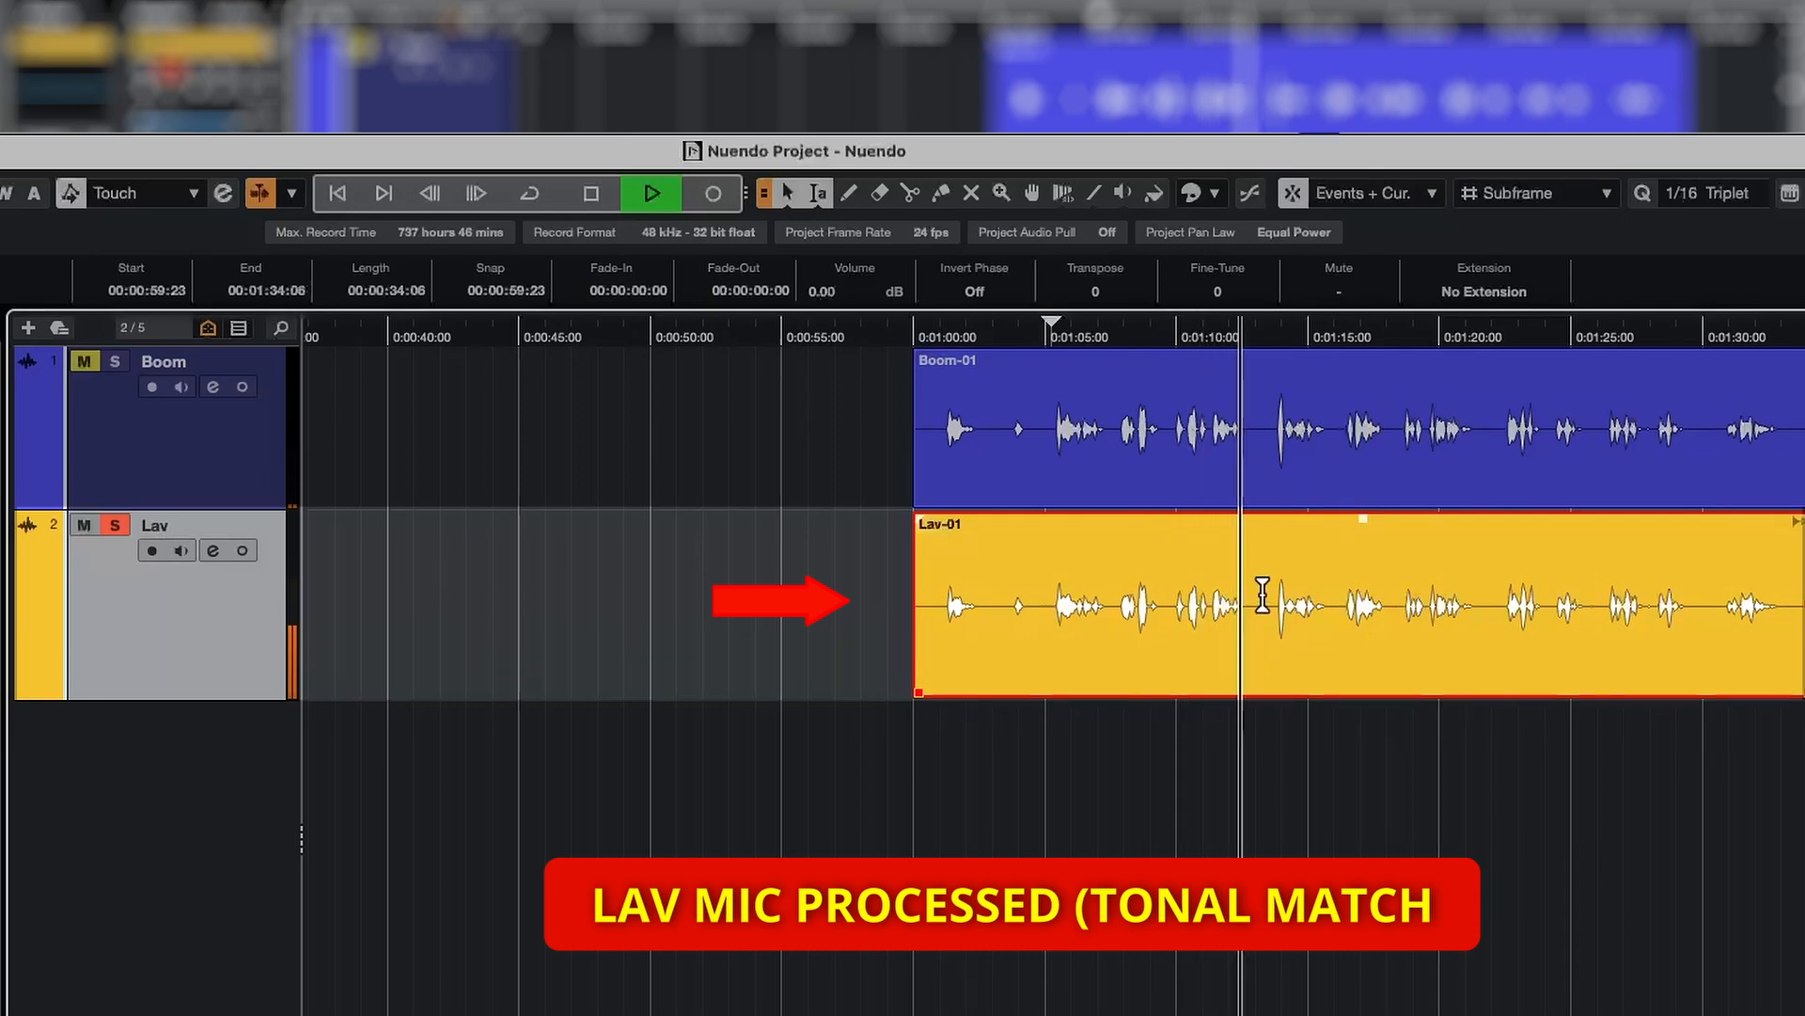
# - Keep comparing Boom-01 with the processed Lav-01 during playback up to about 0:01:32, and stop playback
pyautogui.click(1297, 491)
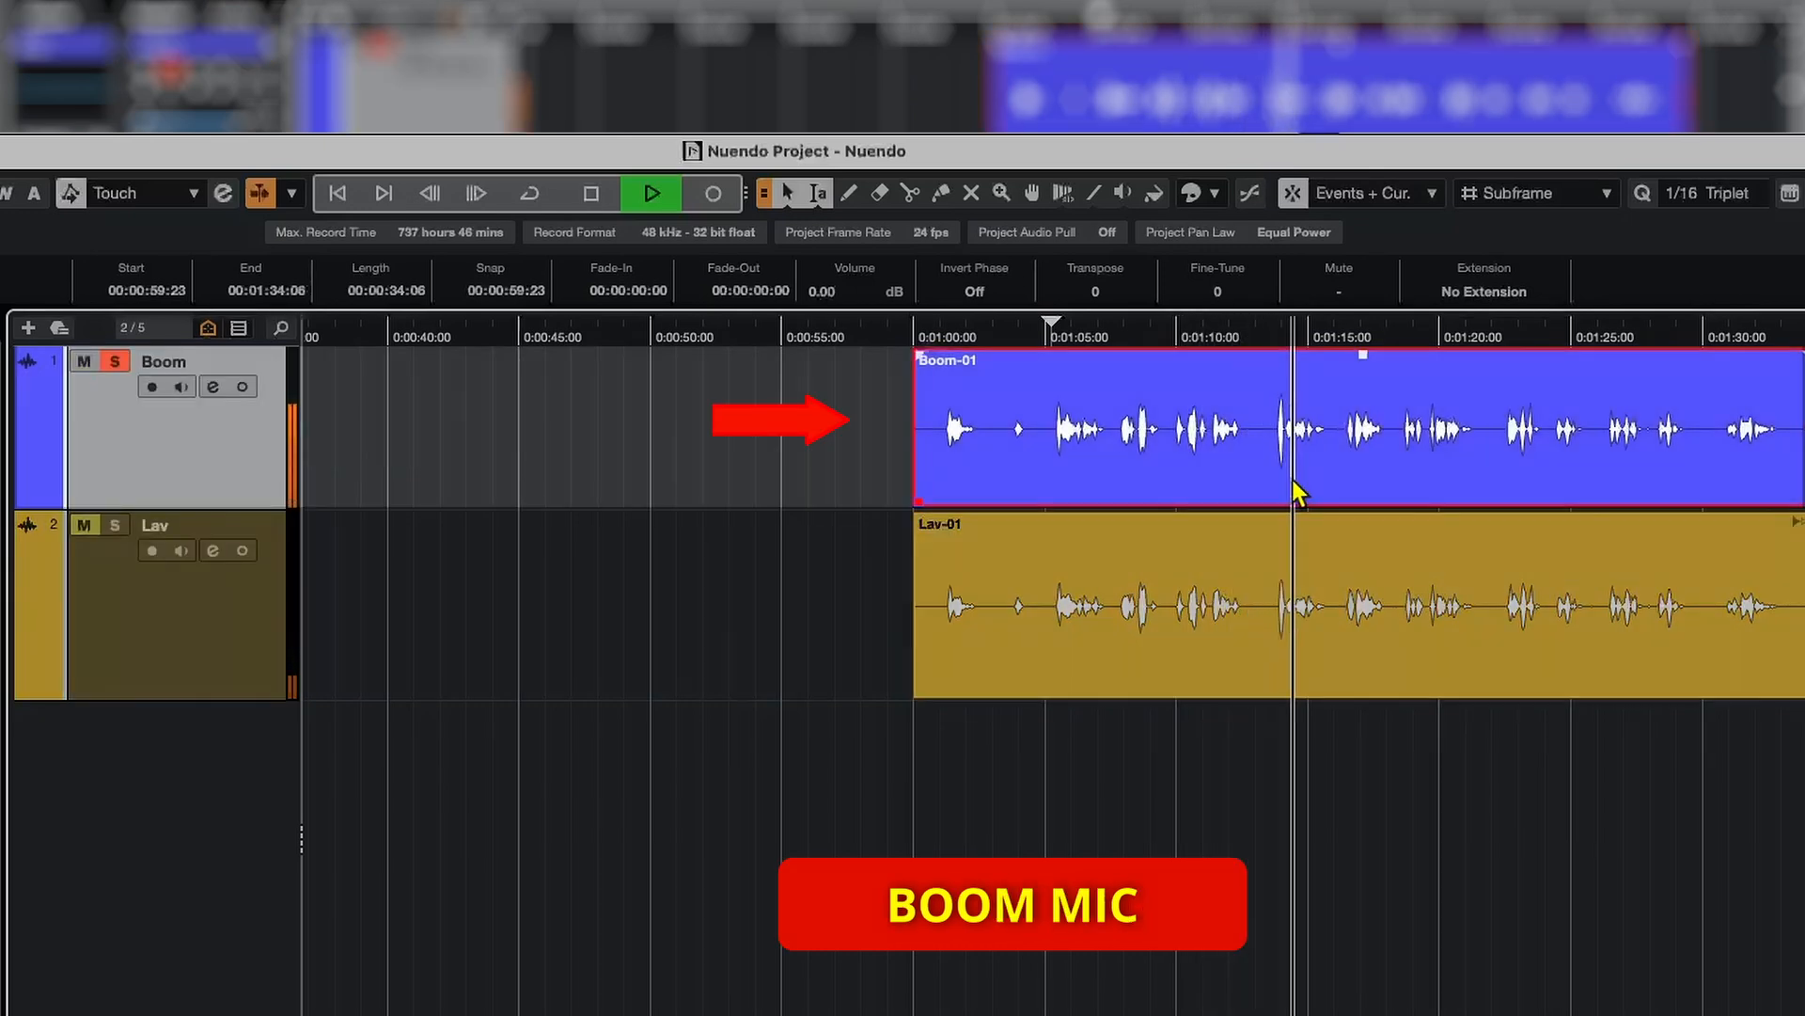
pyautogui.click(1348, 642)
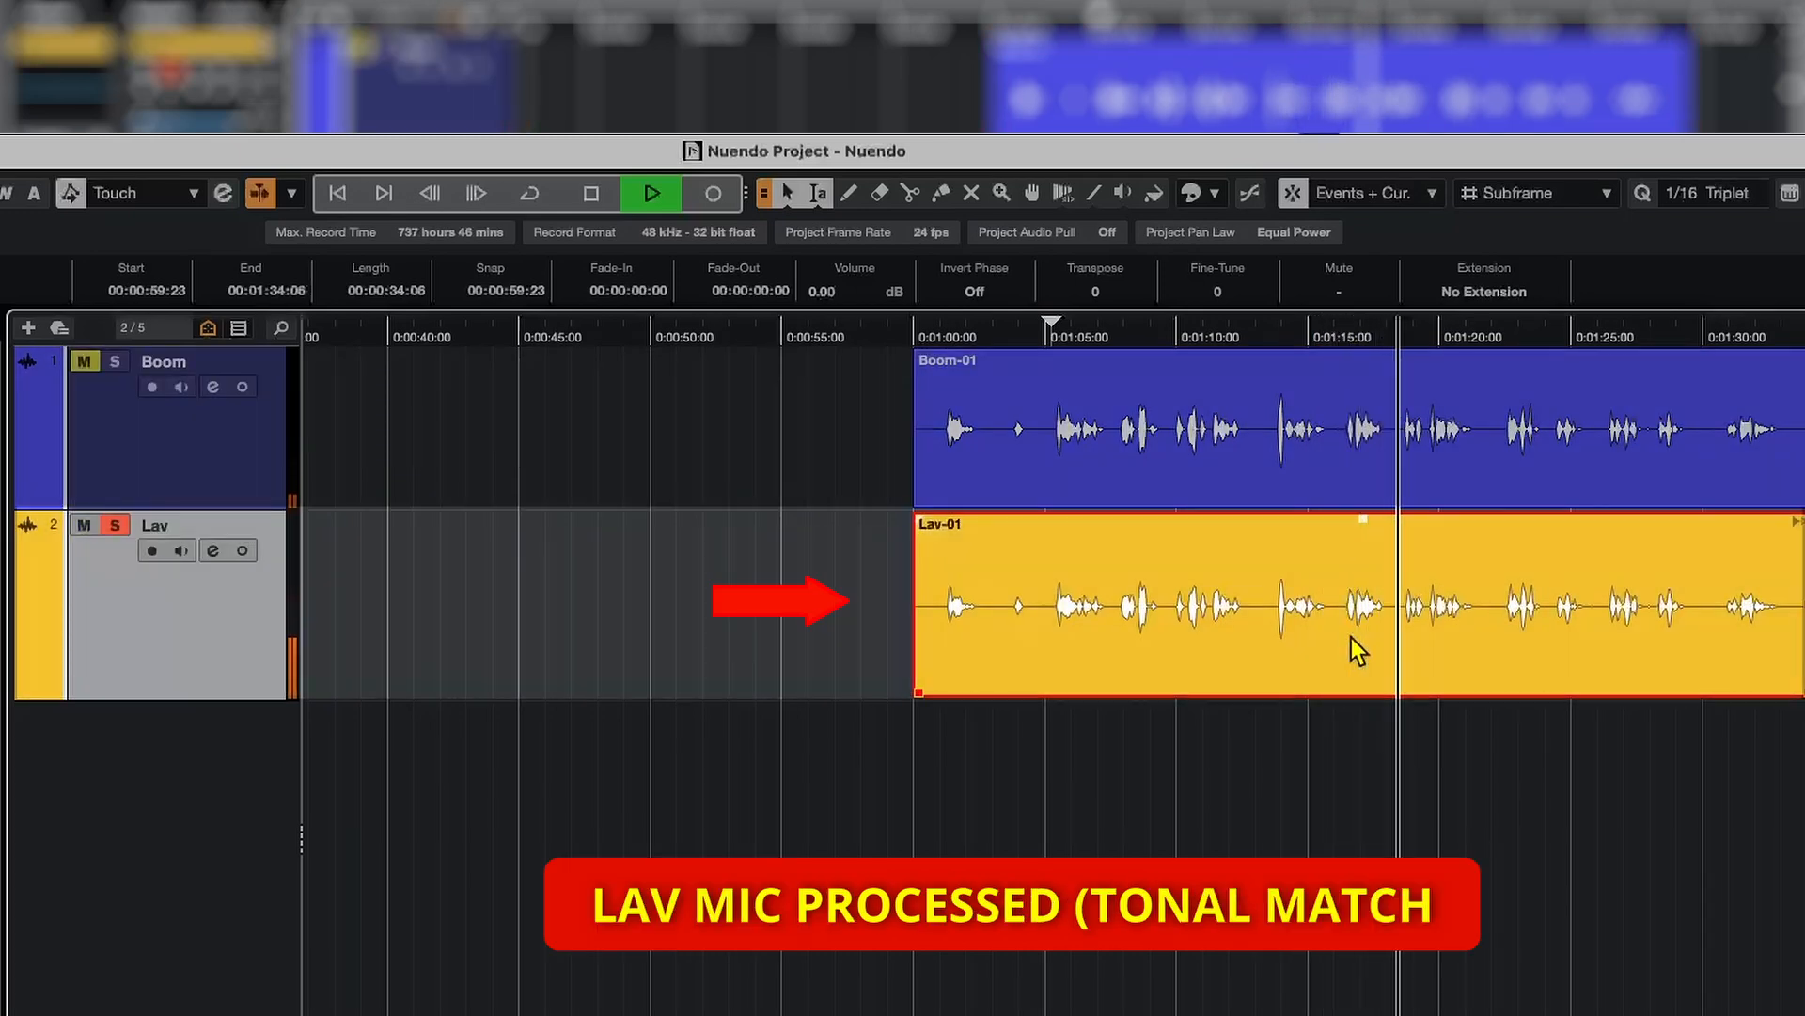
pyautogui.click(1538, 477)
pyautogui.click(1539, 478)
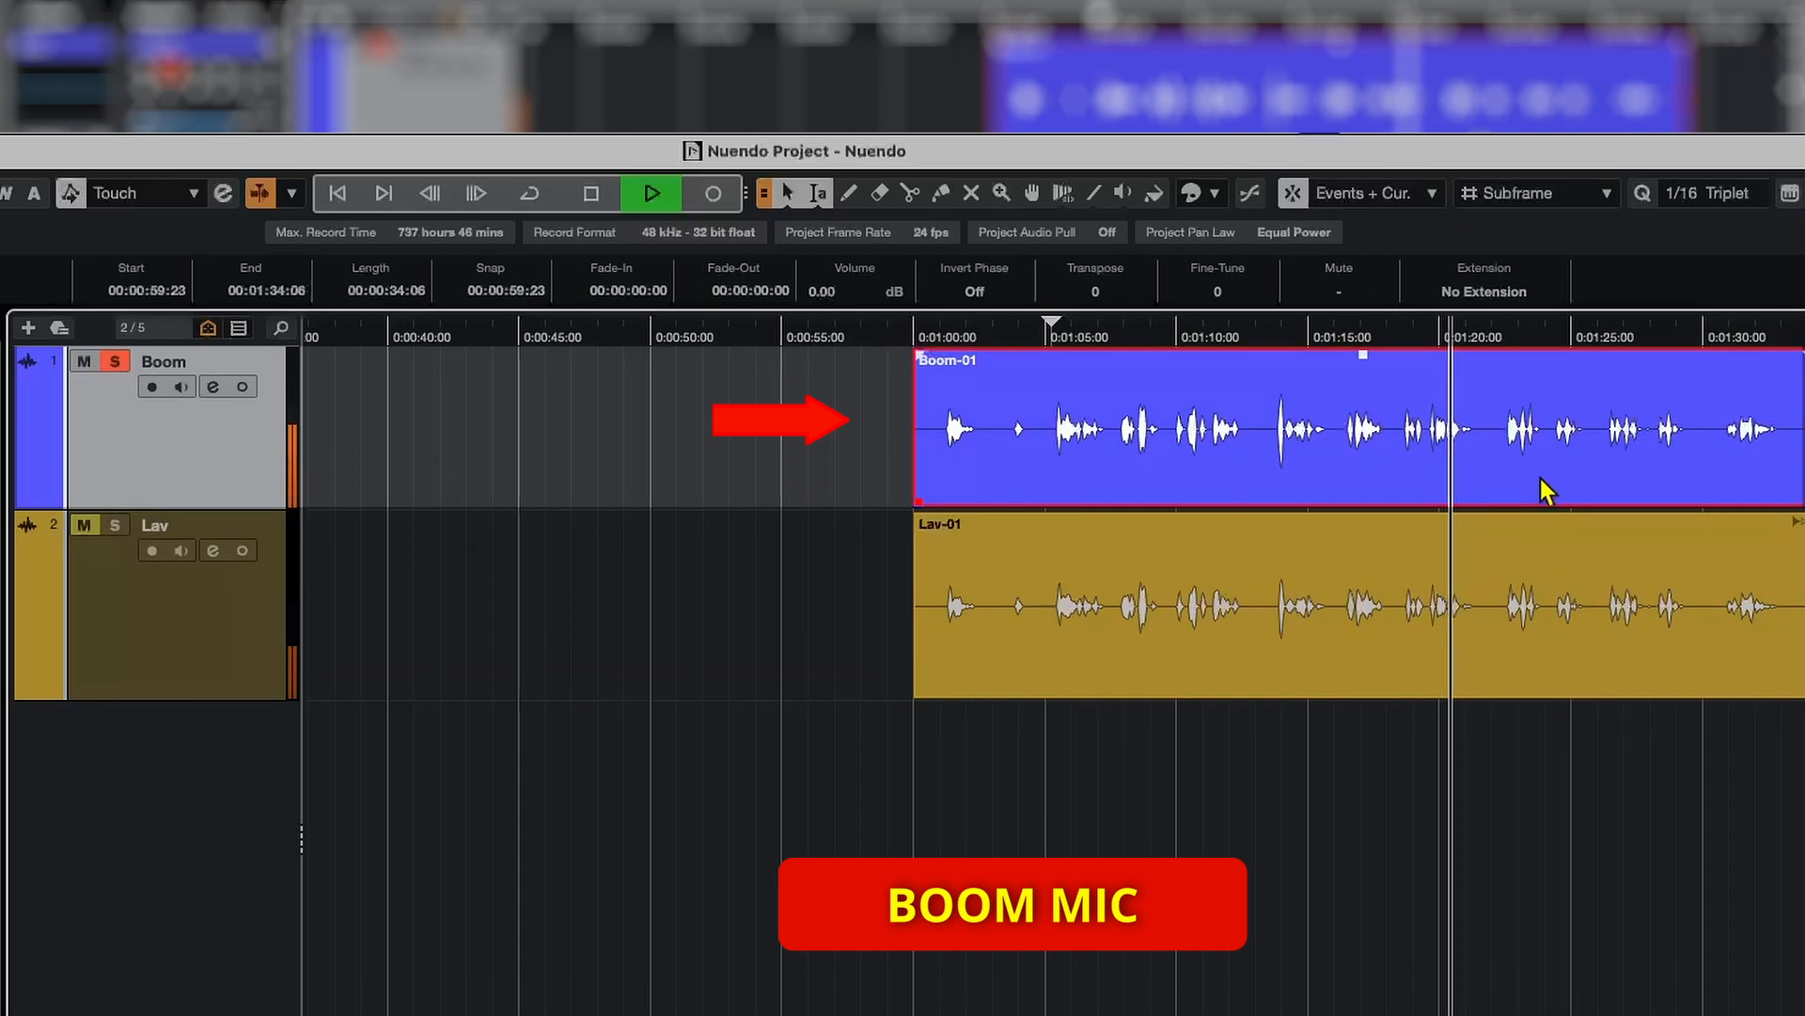
pyautogui.click(1539, 666)
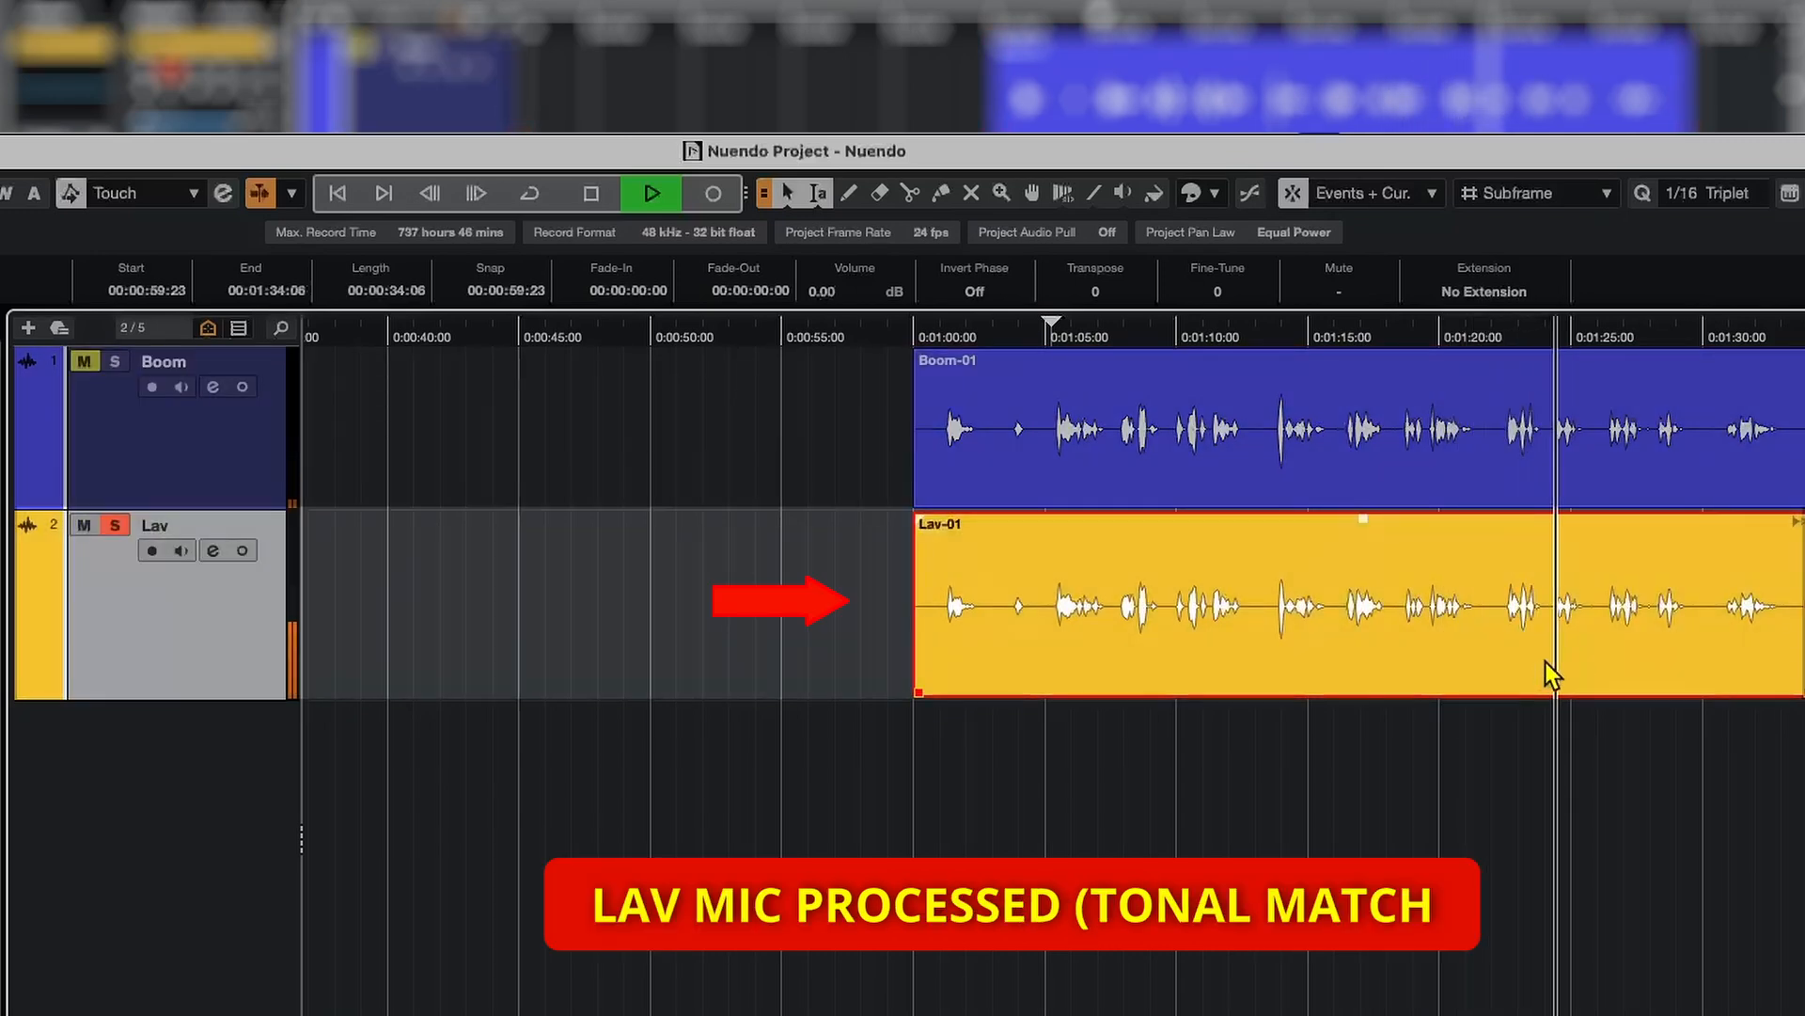
pyautogui.click(1664, 498)
pyautogui.click(1661, 503)
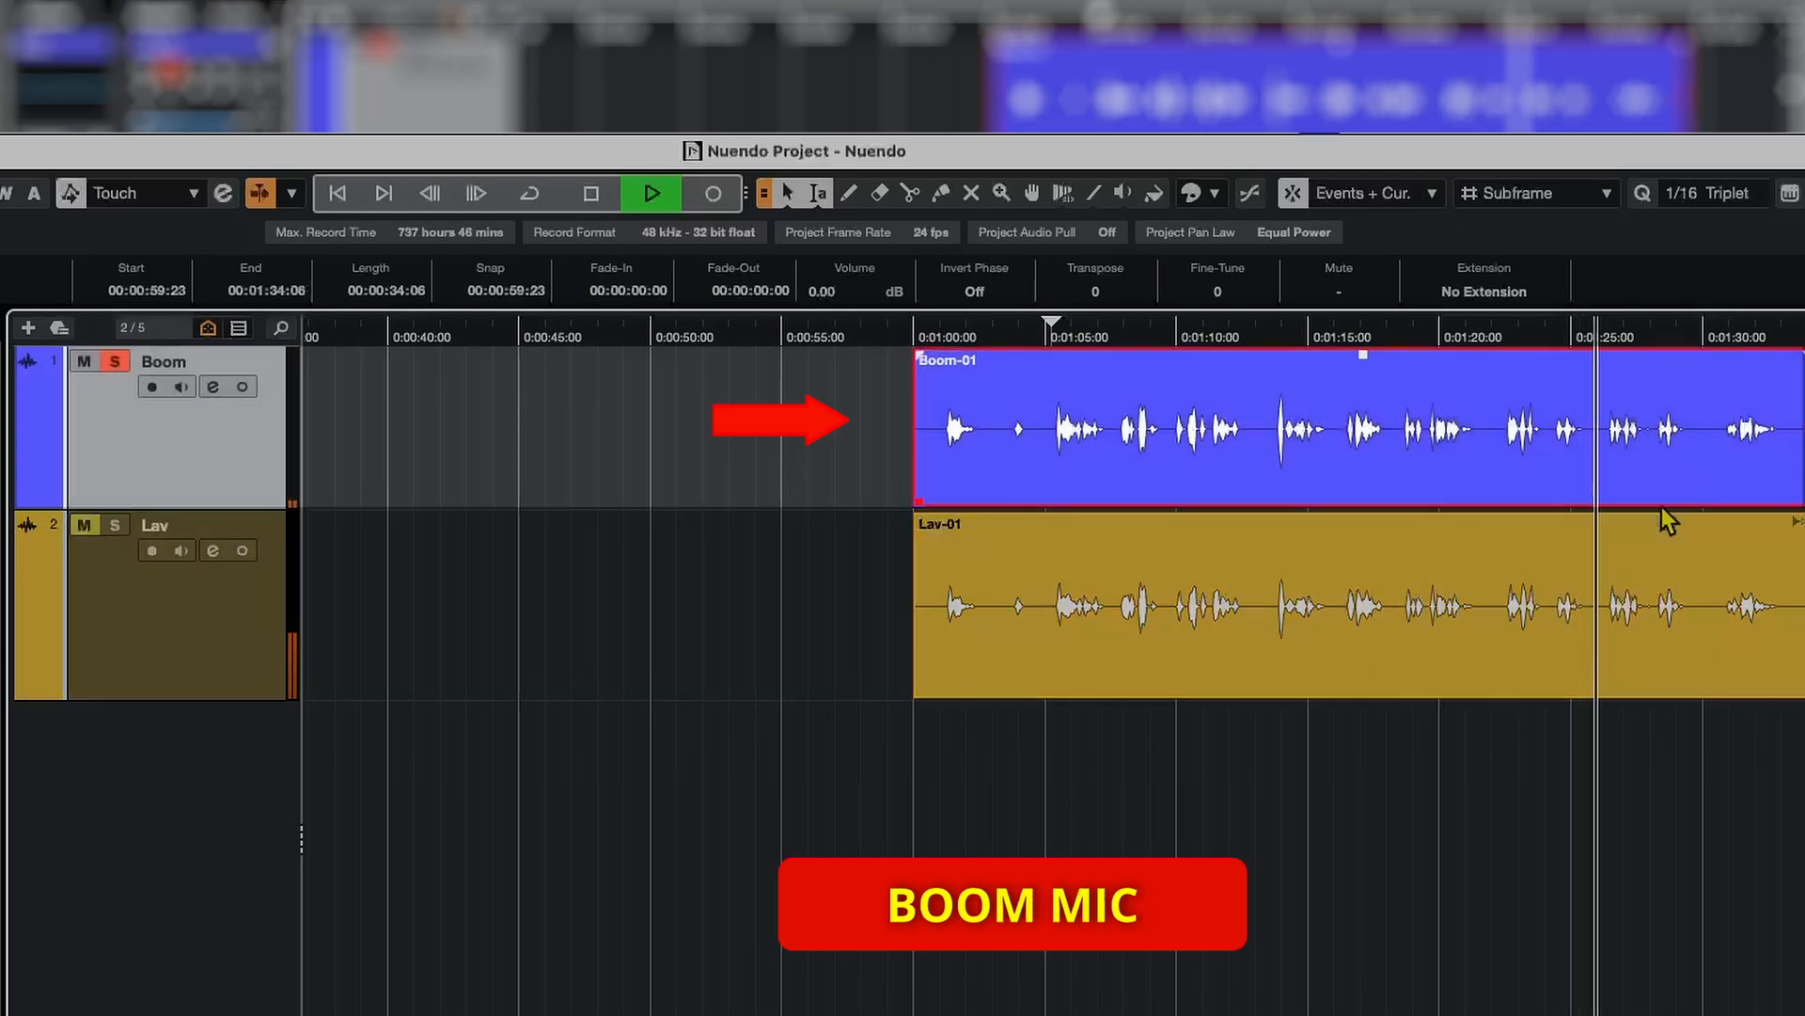
pyautogui.click(1685, 651)
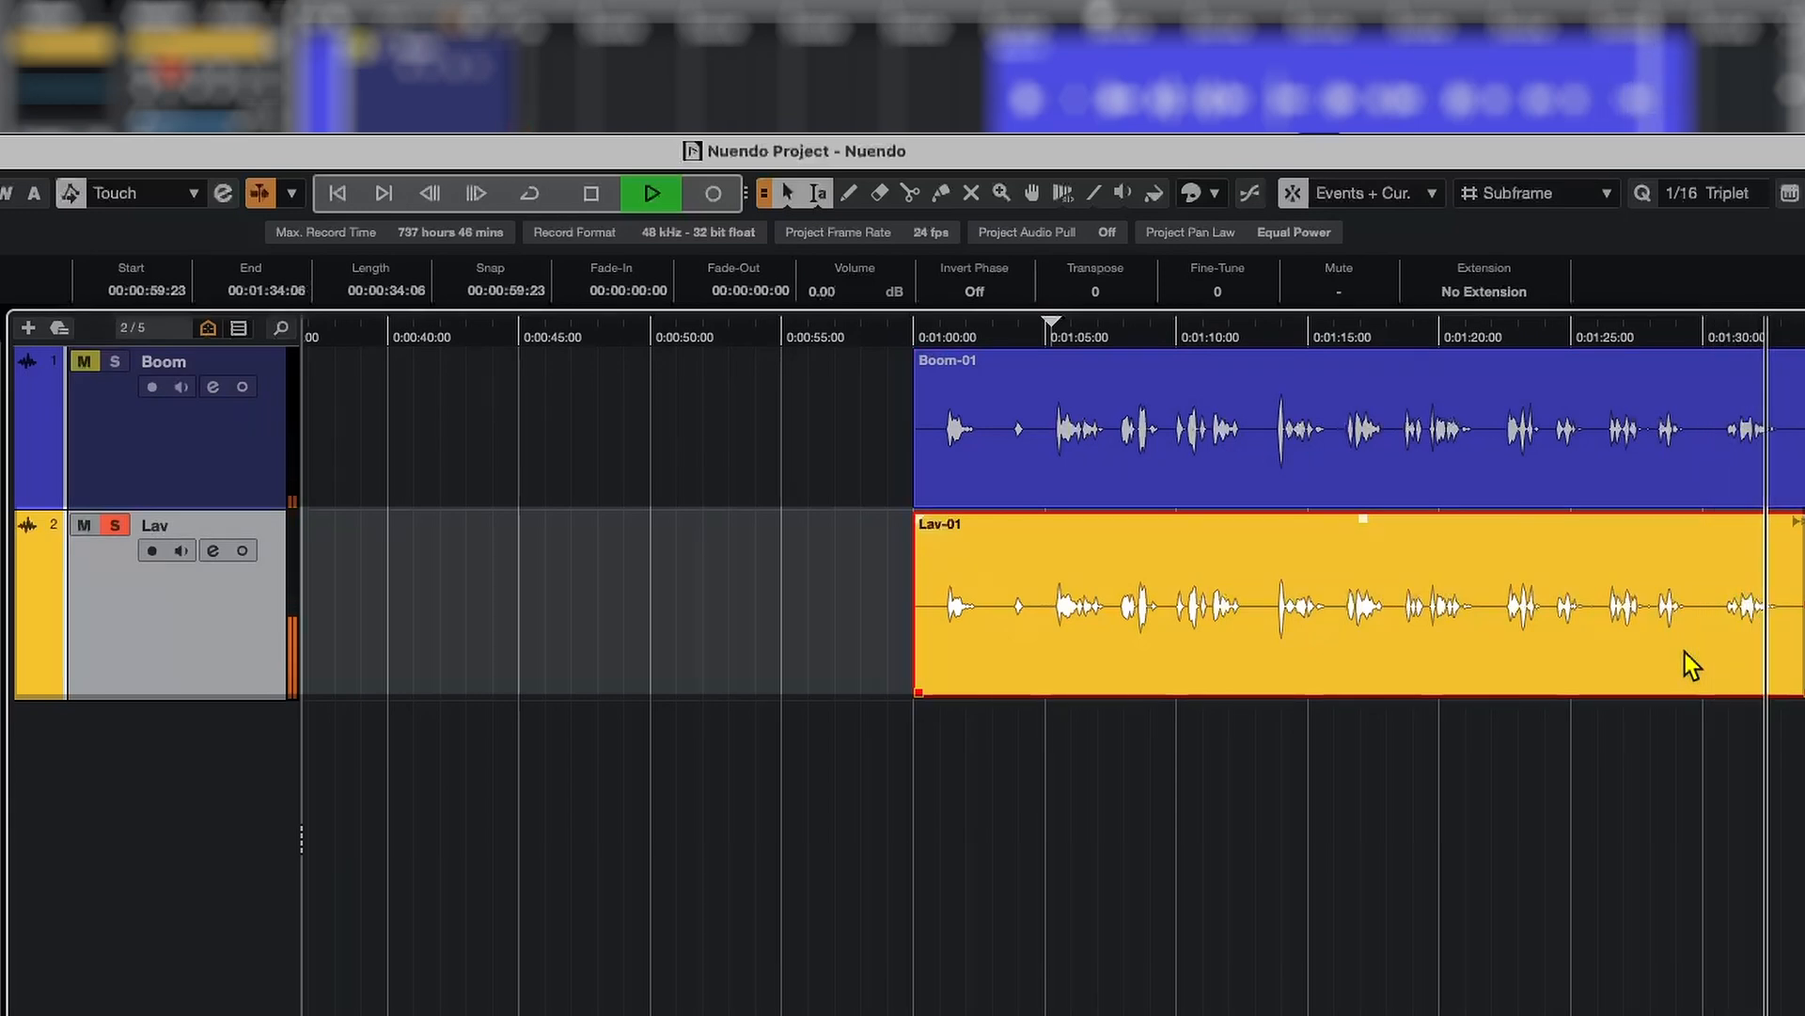
pyautogui.press('space')
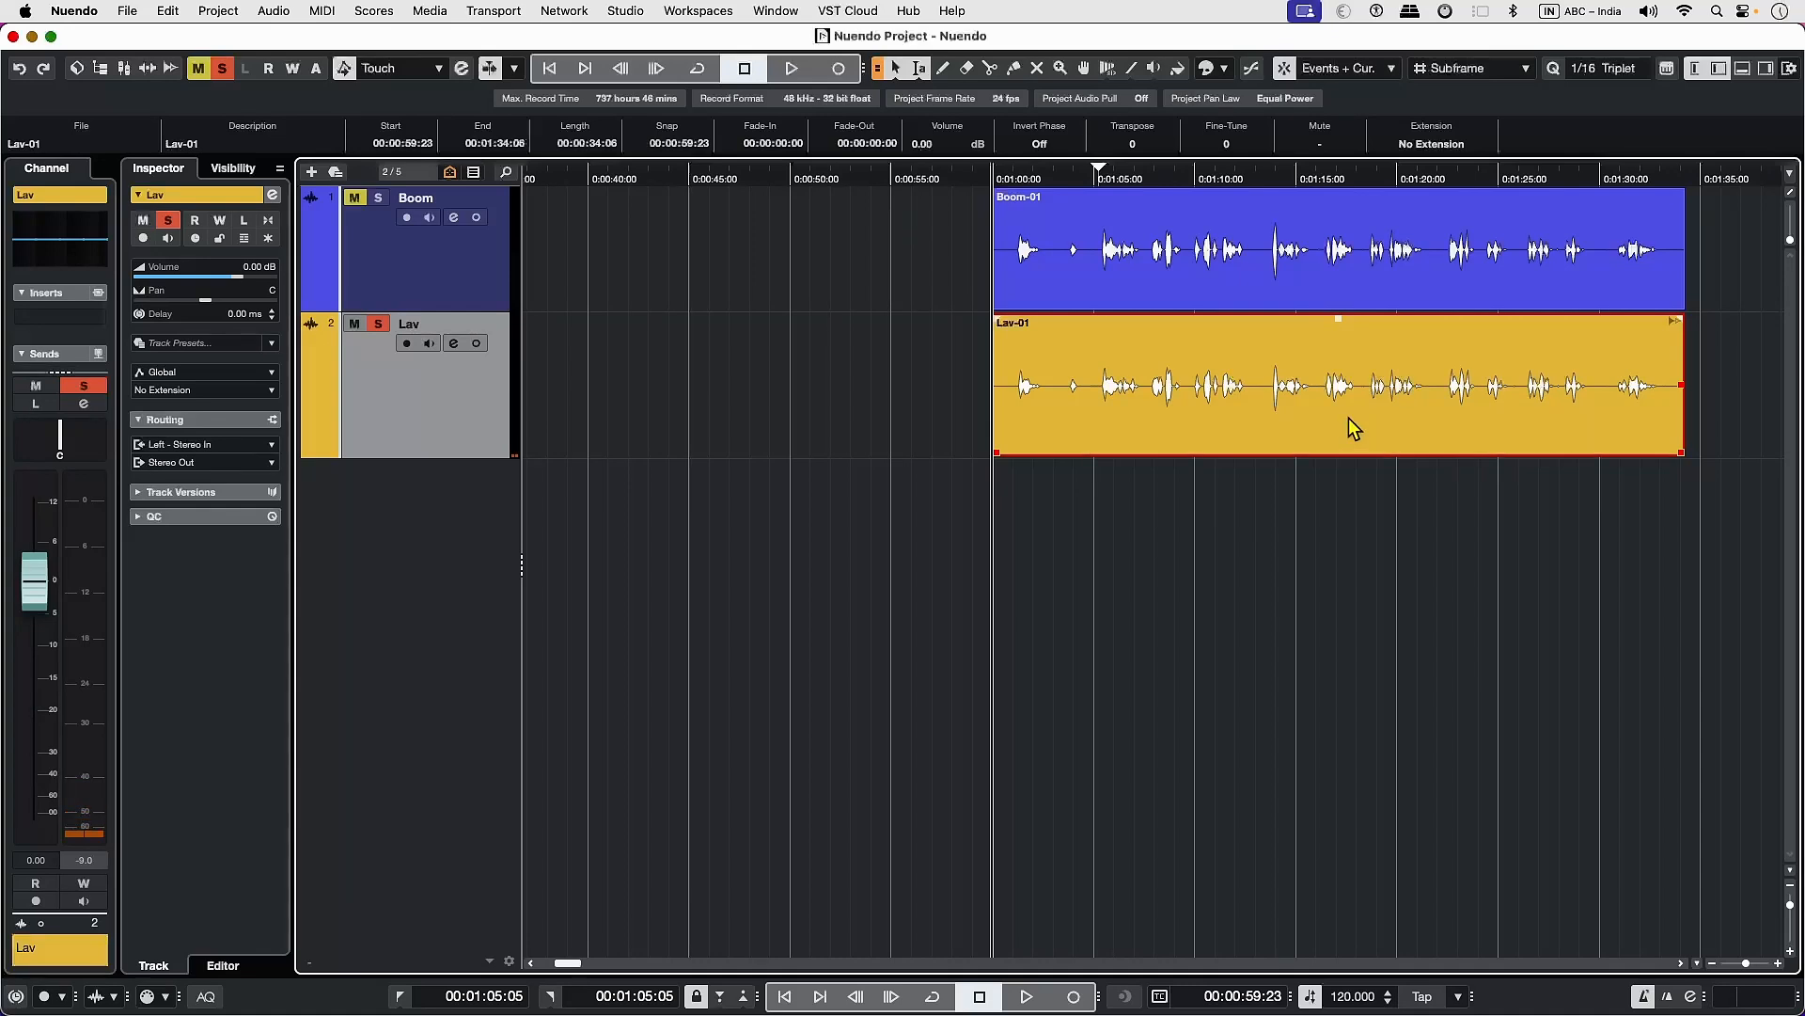
pyautogui.click(1211, 297)
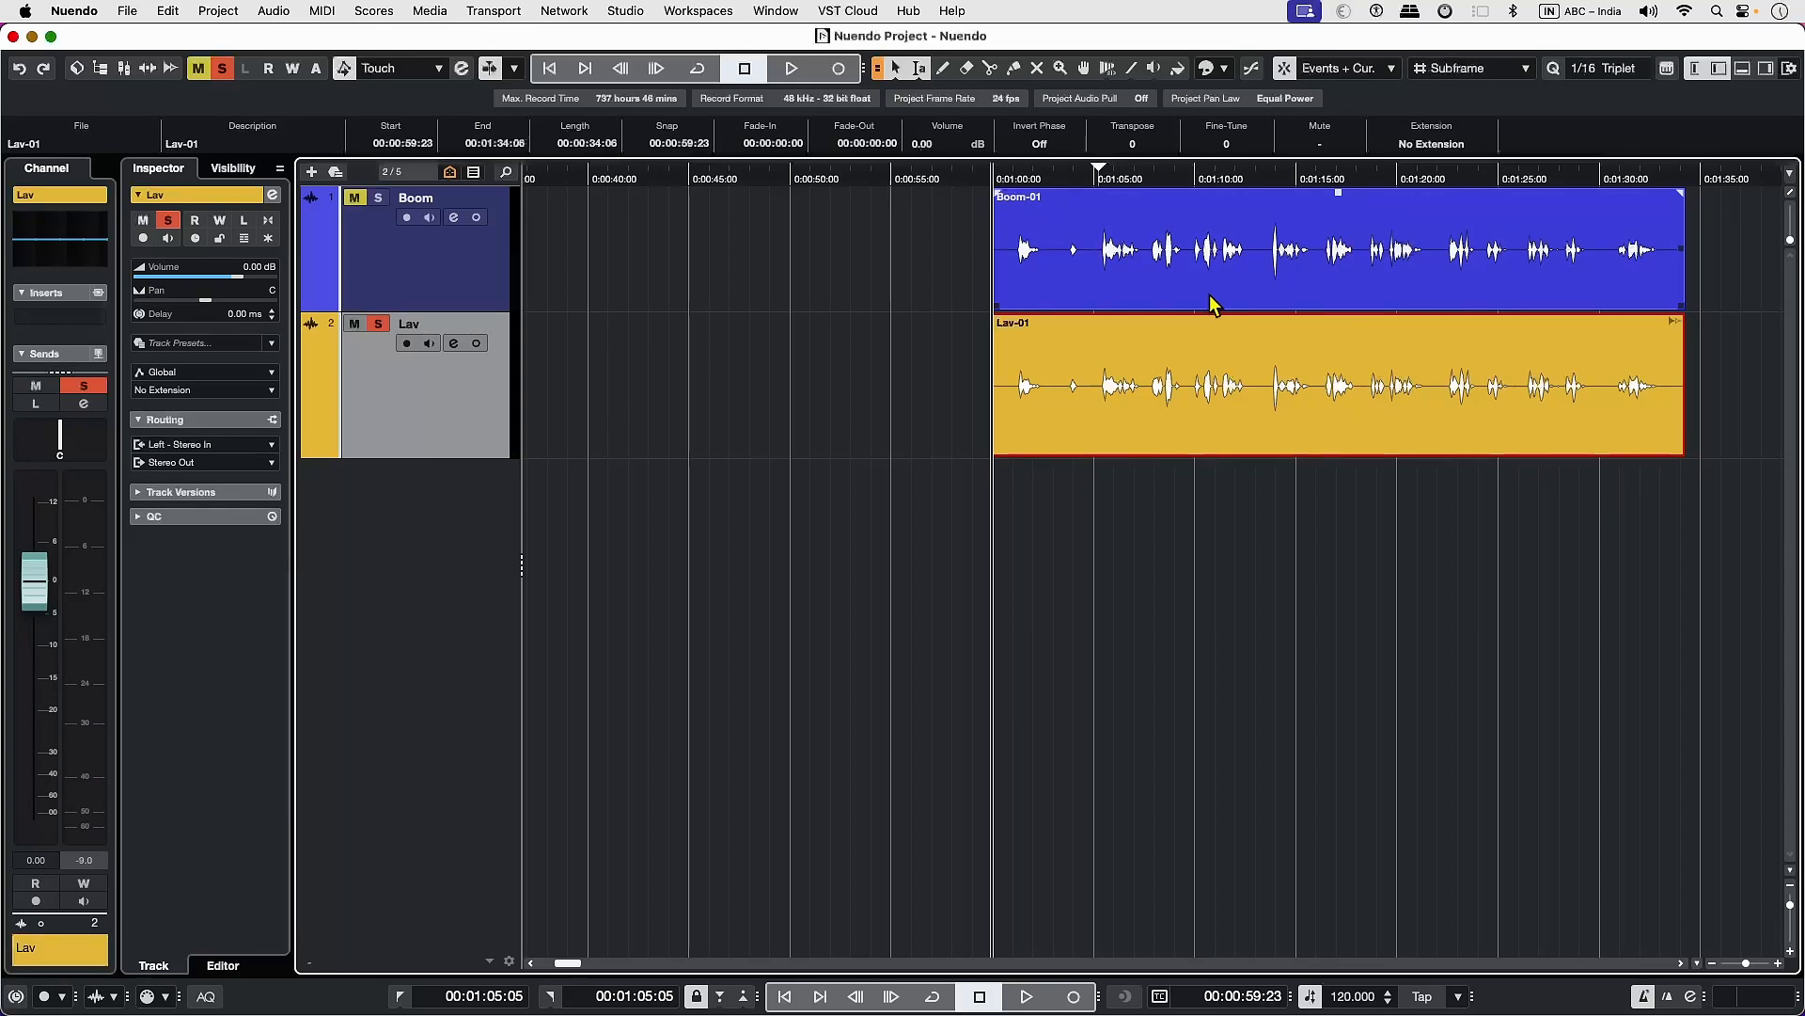
pyautogui.click(1271, 399)
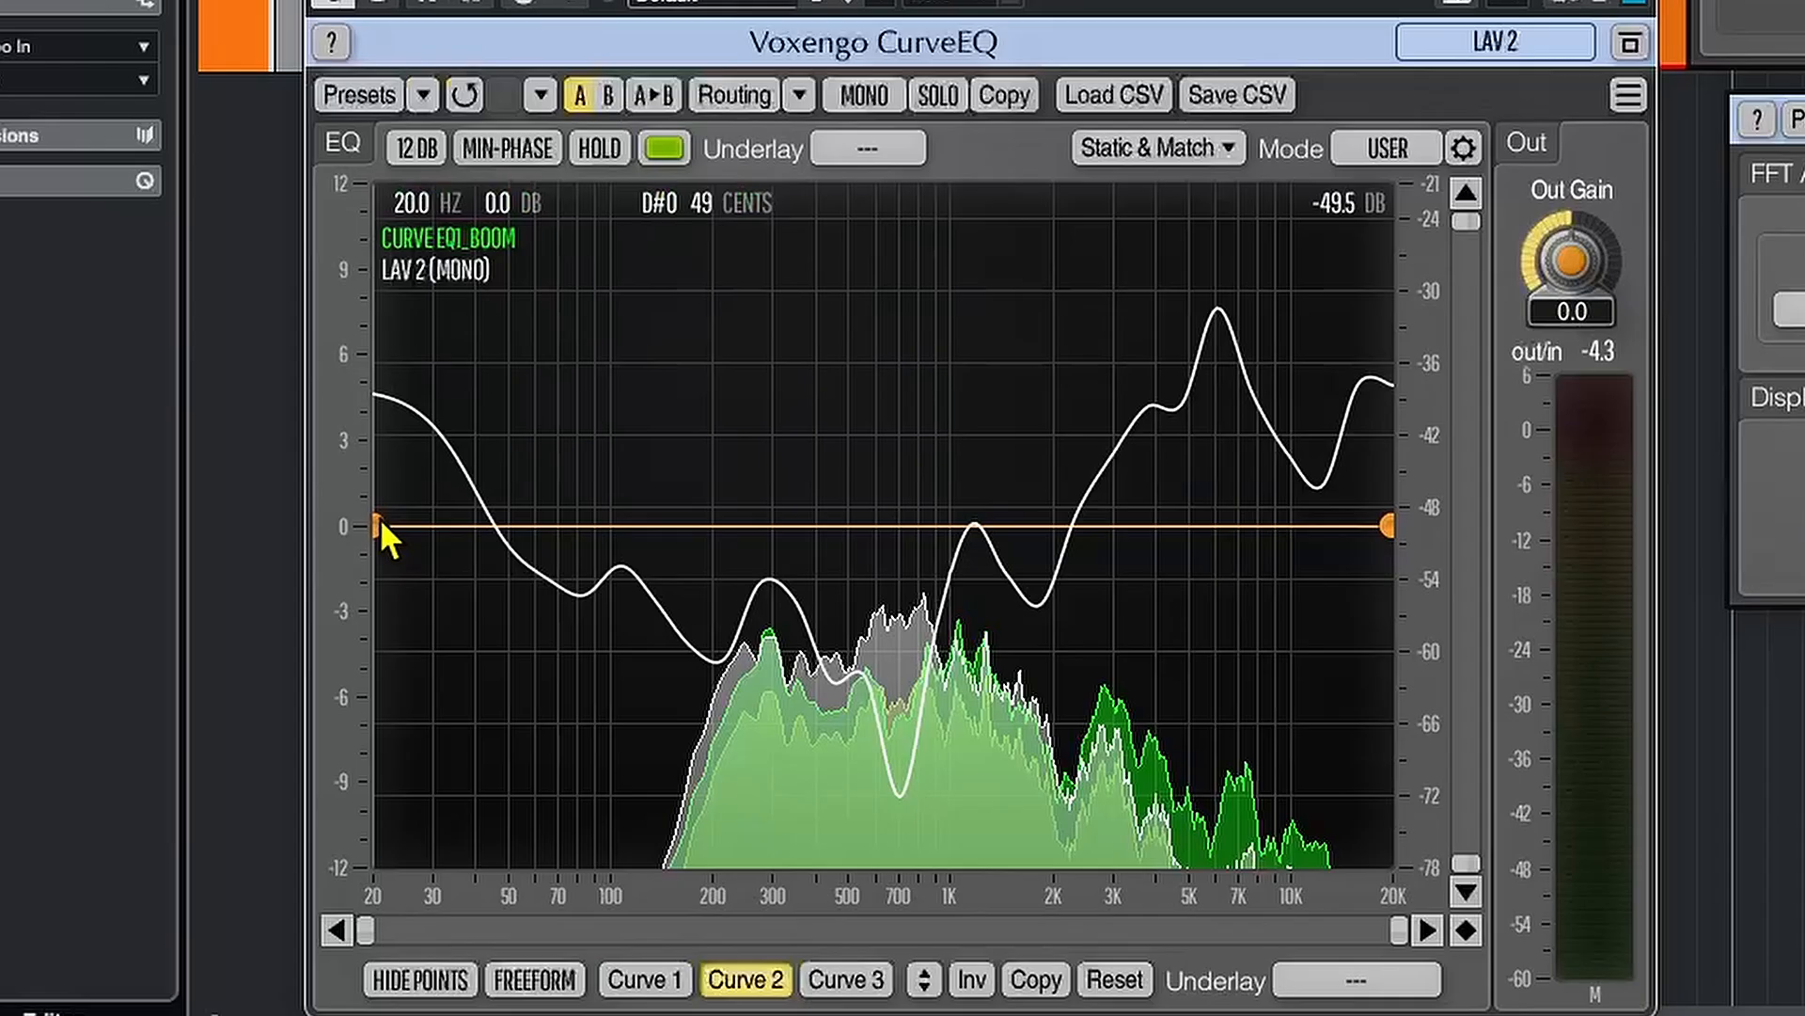
pyautogui.moveTo(380, 517); pyautogui.dragTo(376, 499)
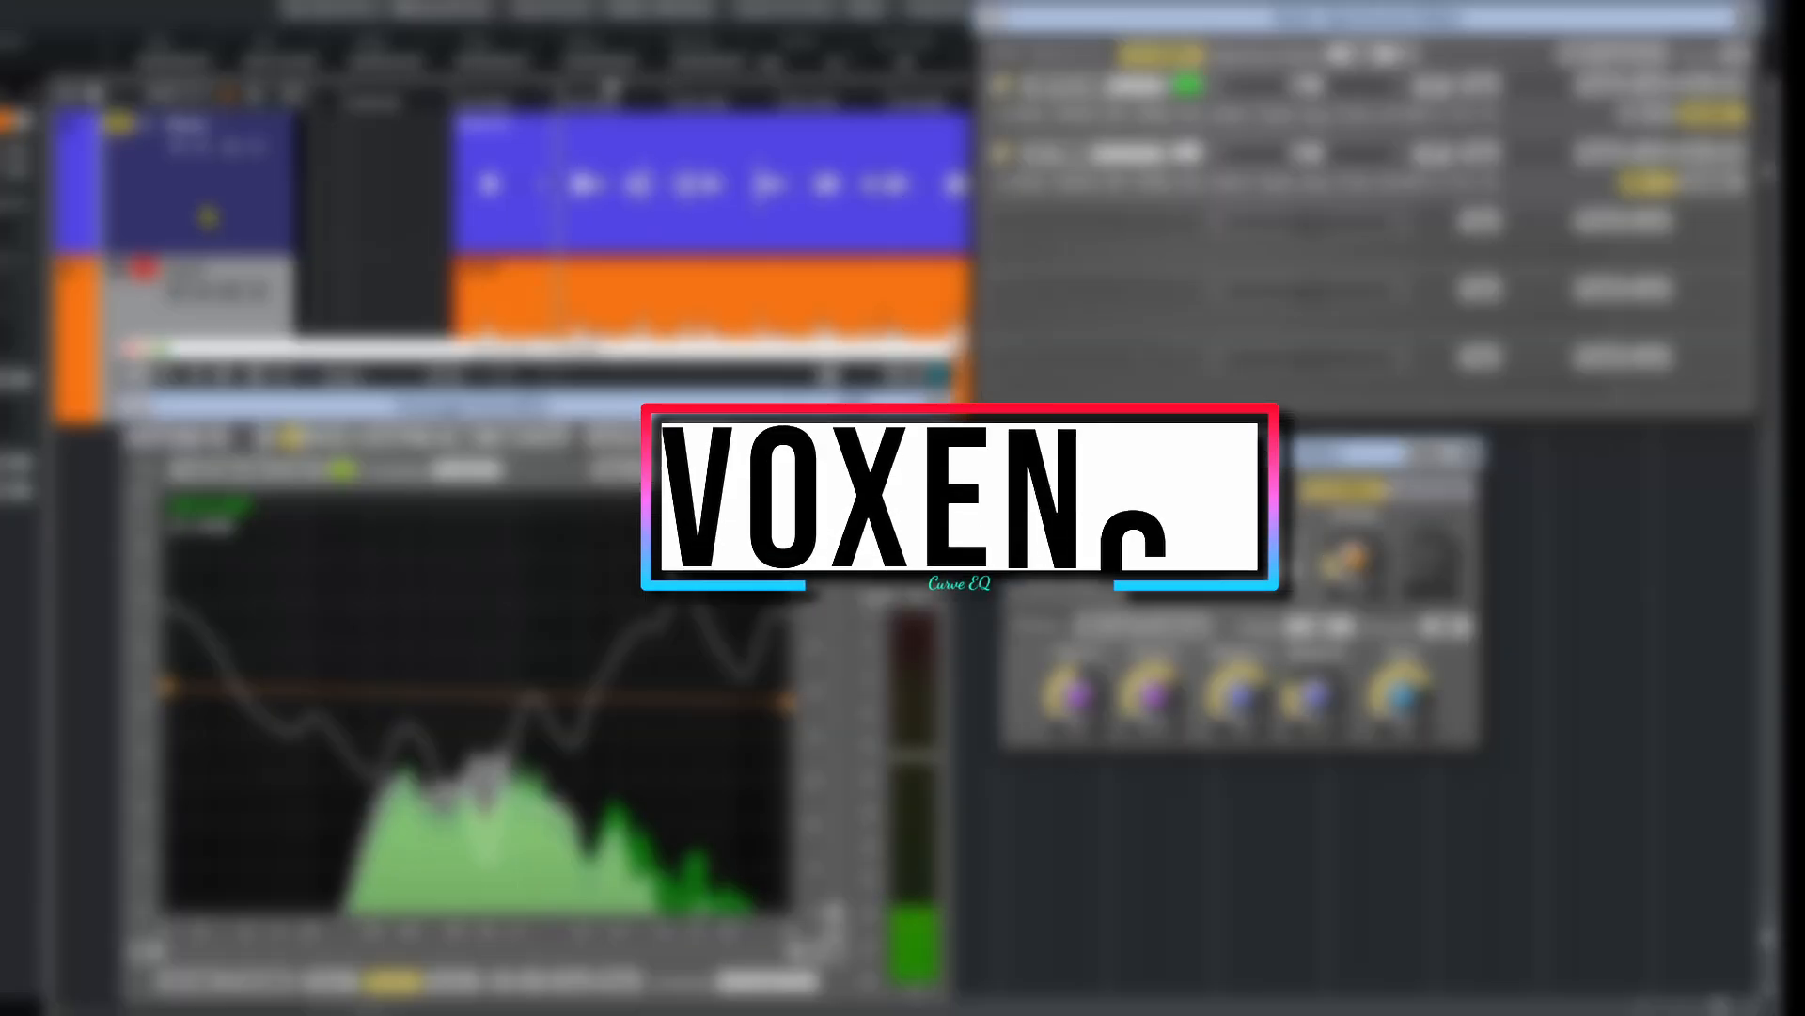
# - Insert Voxengo CurveEQ on the Boom track and move its window clear of the audio clips
pyautogui.click(208, 217)
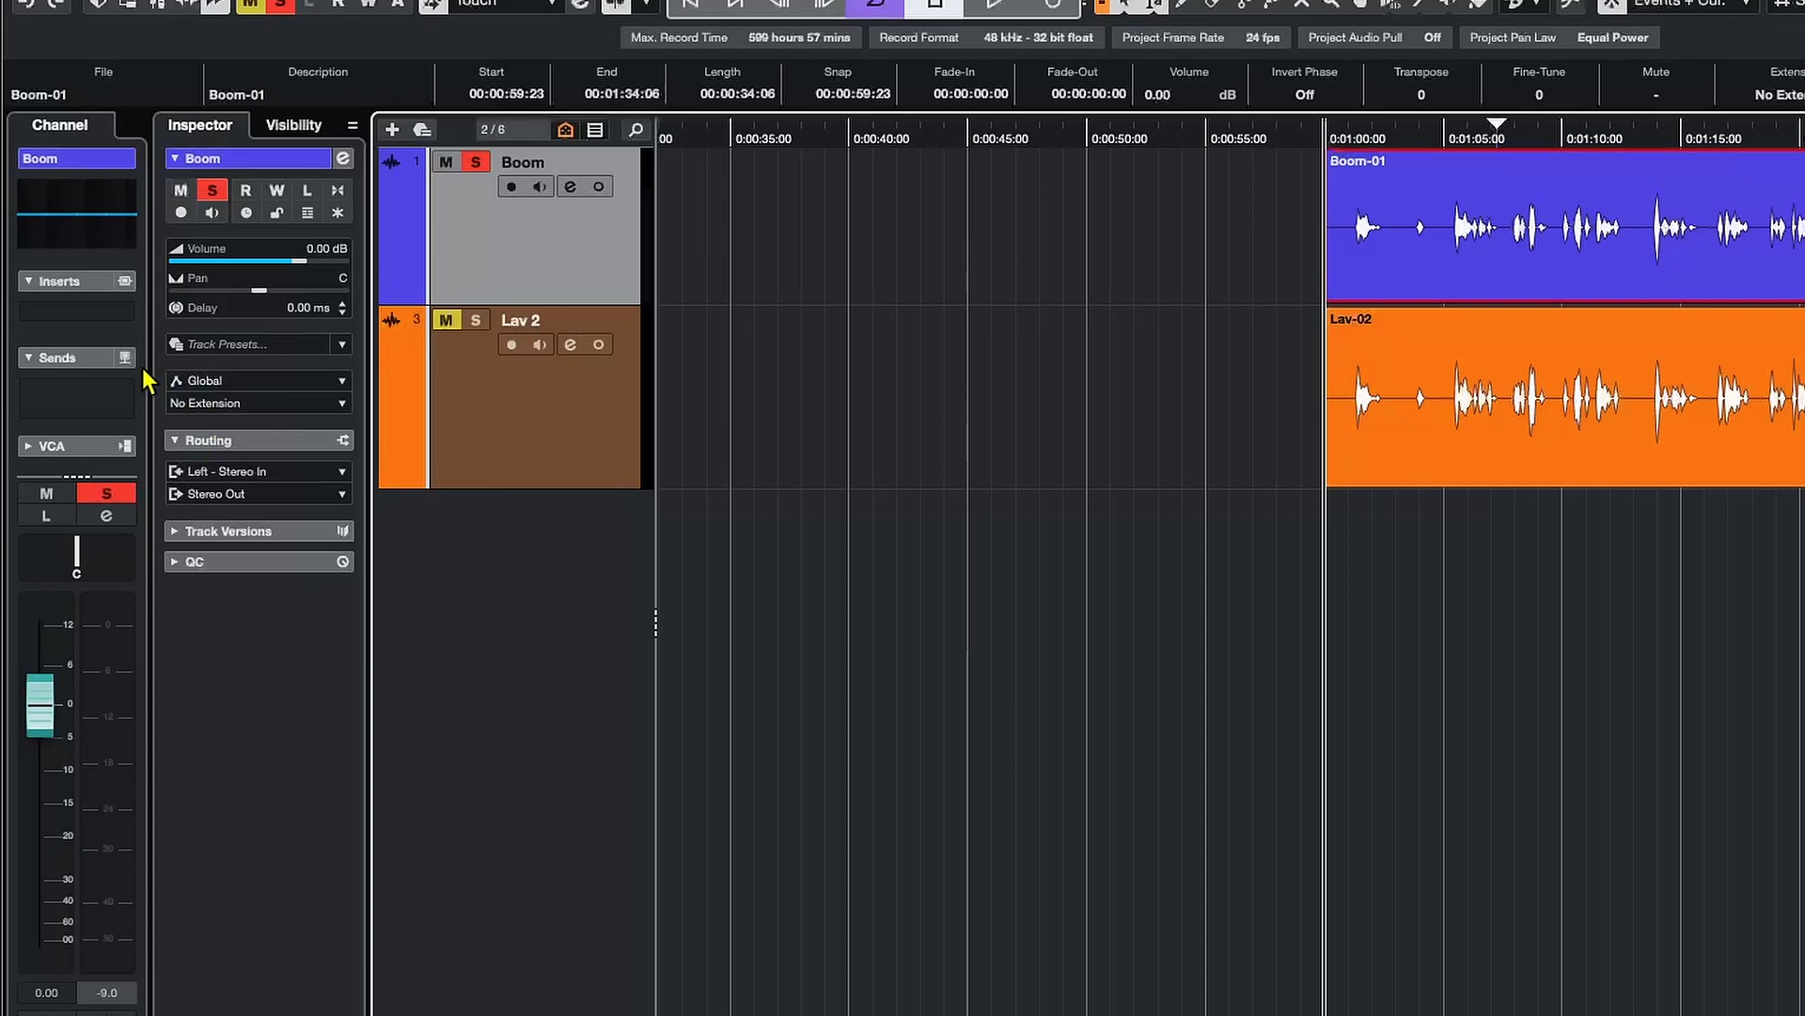
pyautogui.click(100, 311)
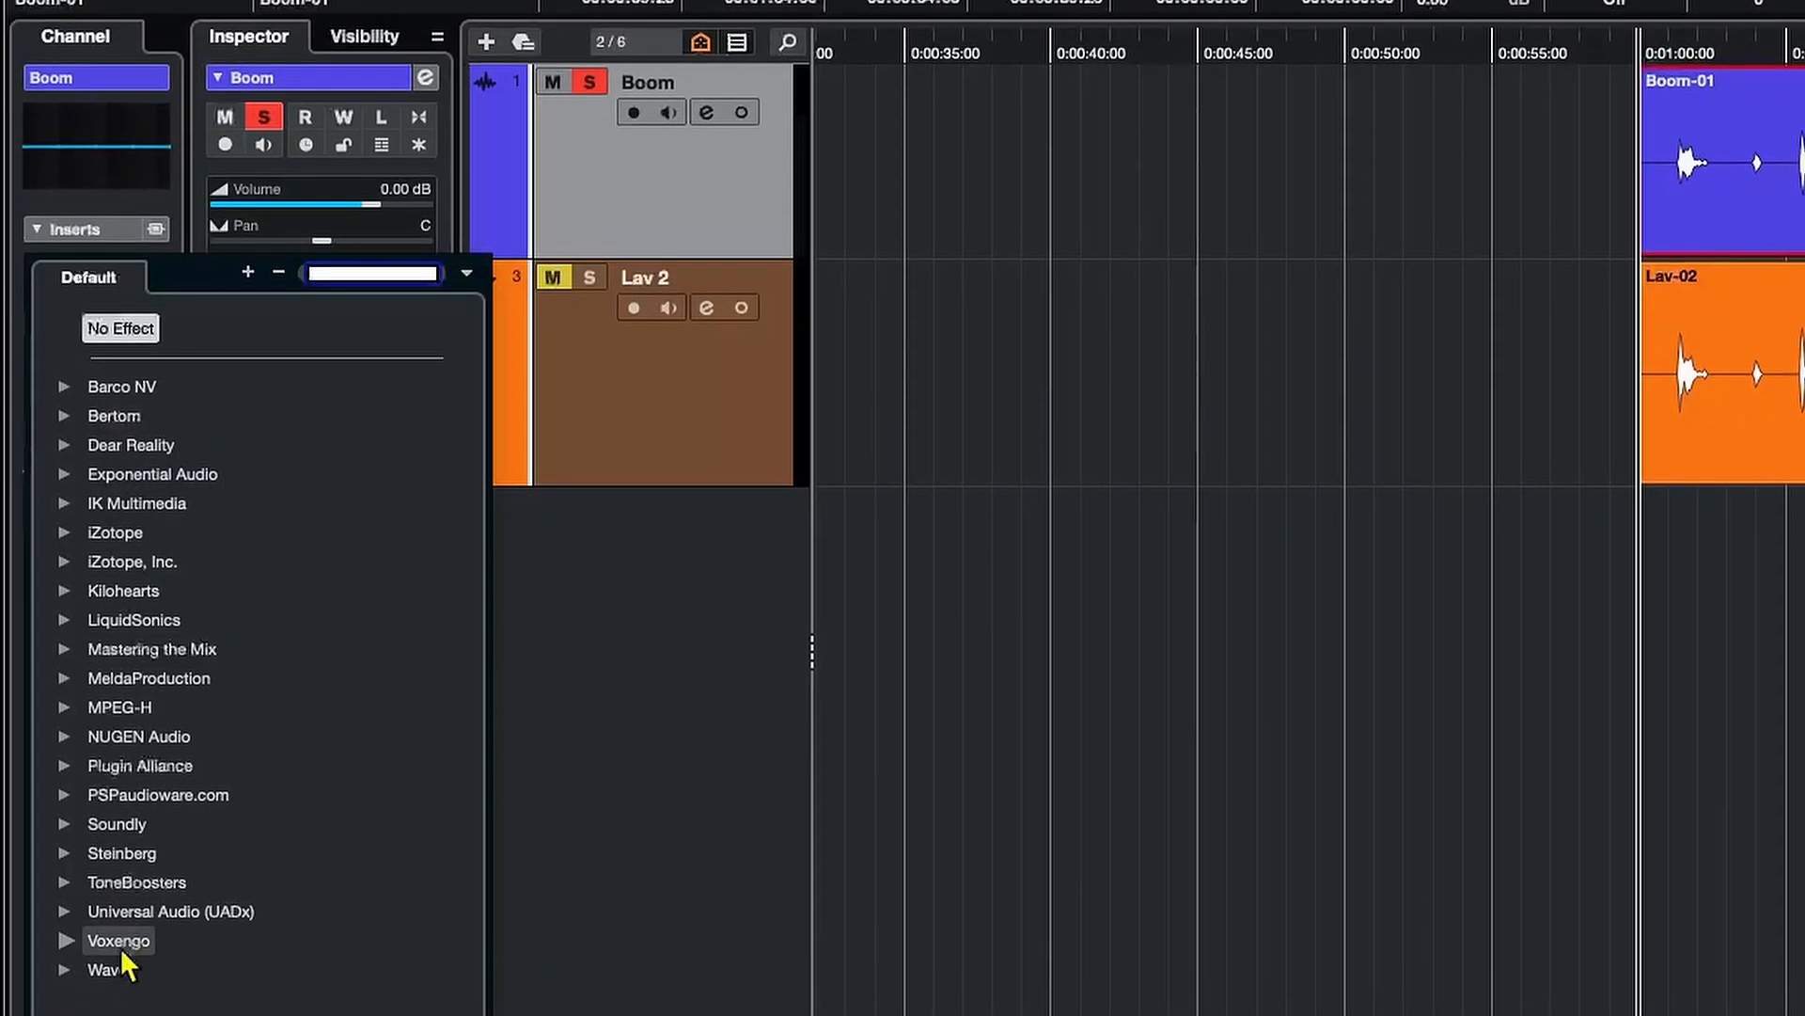
pyautogui.click(64, 978)
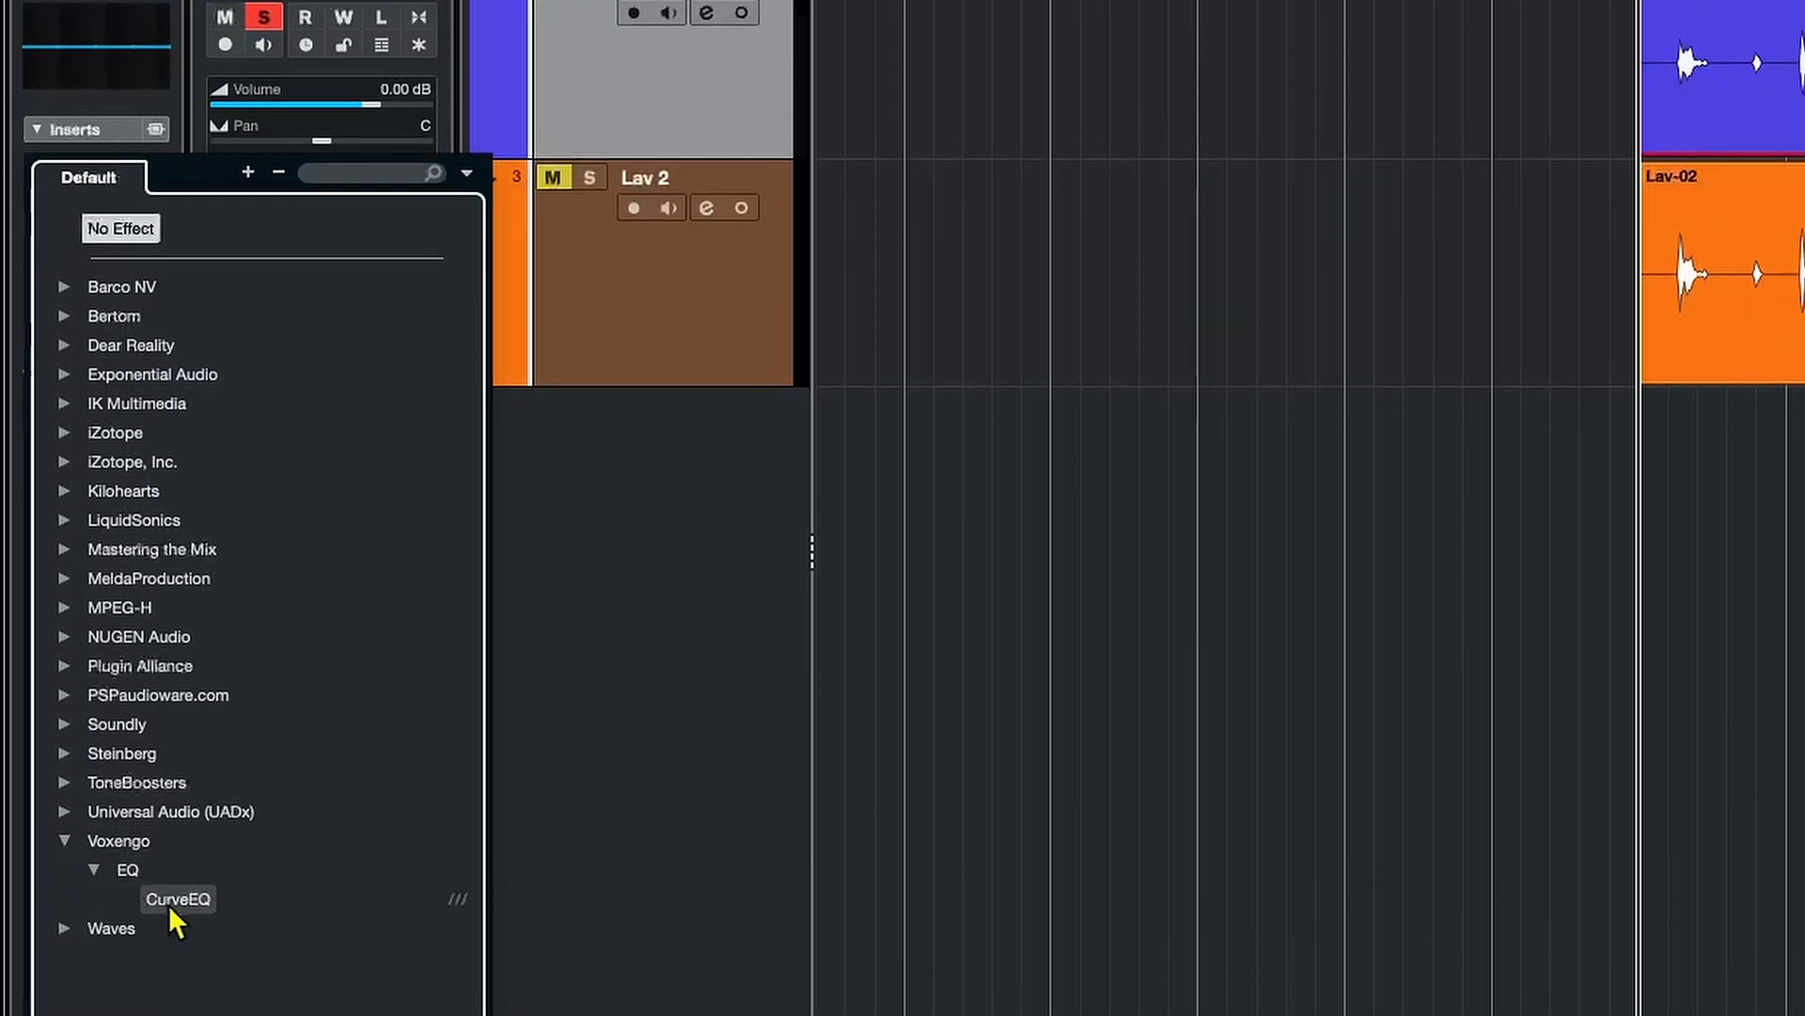
pyautogui.click(172, 901)
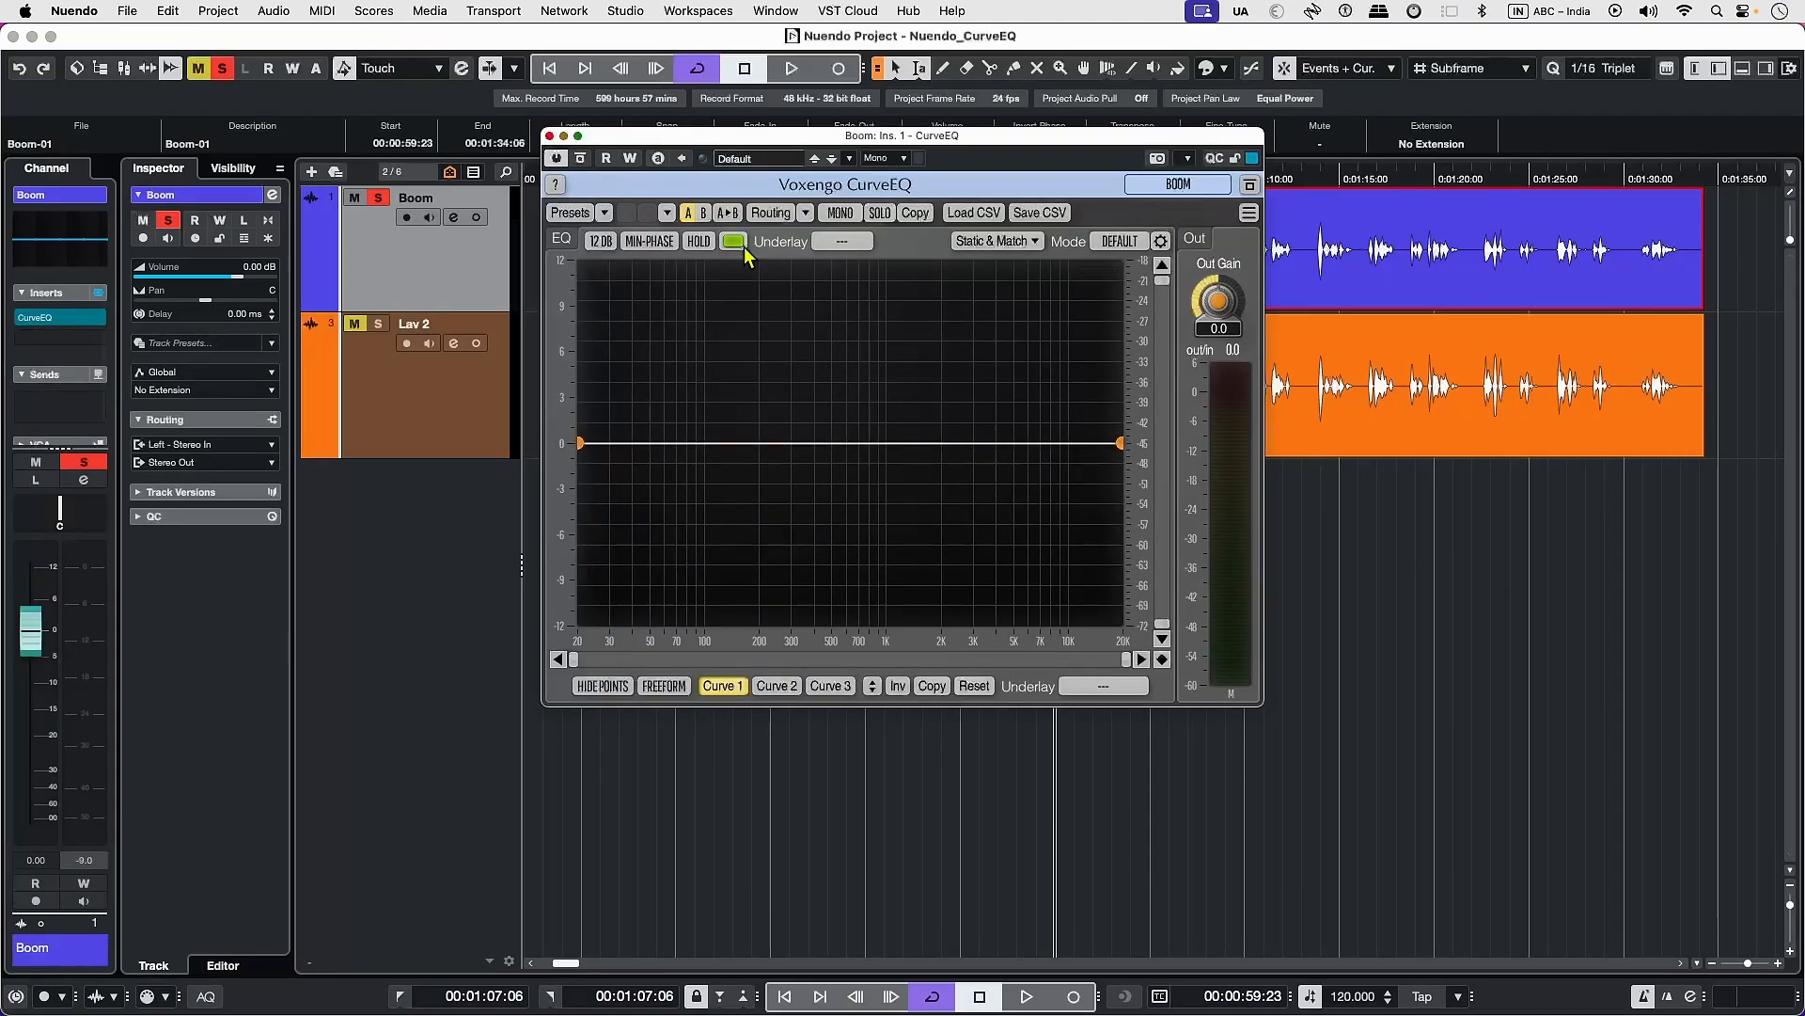
pyautogui.moveTo(790, 146); pyautogui.dragTo(568, 387)
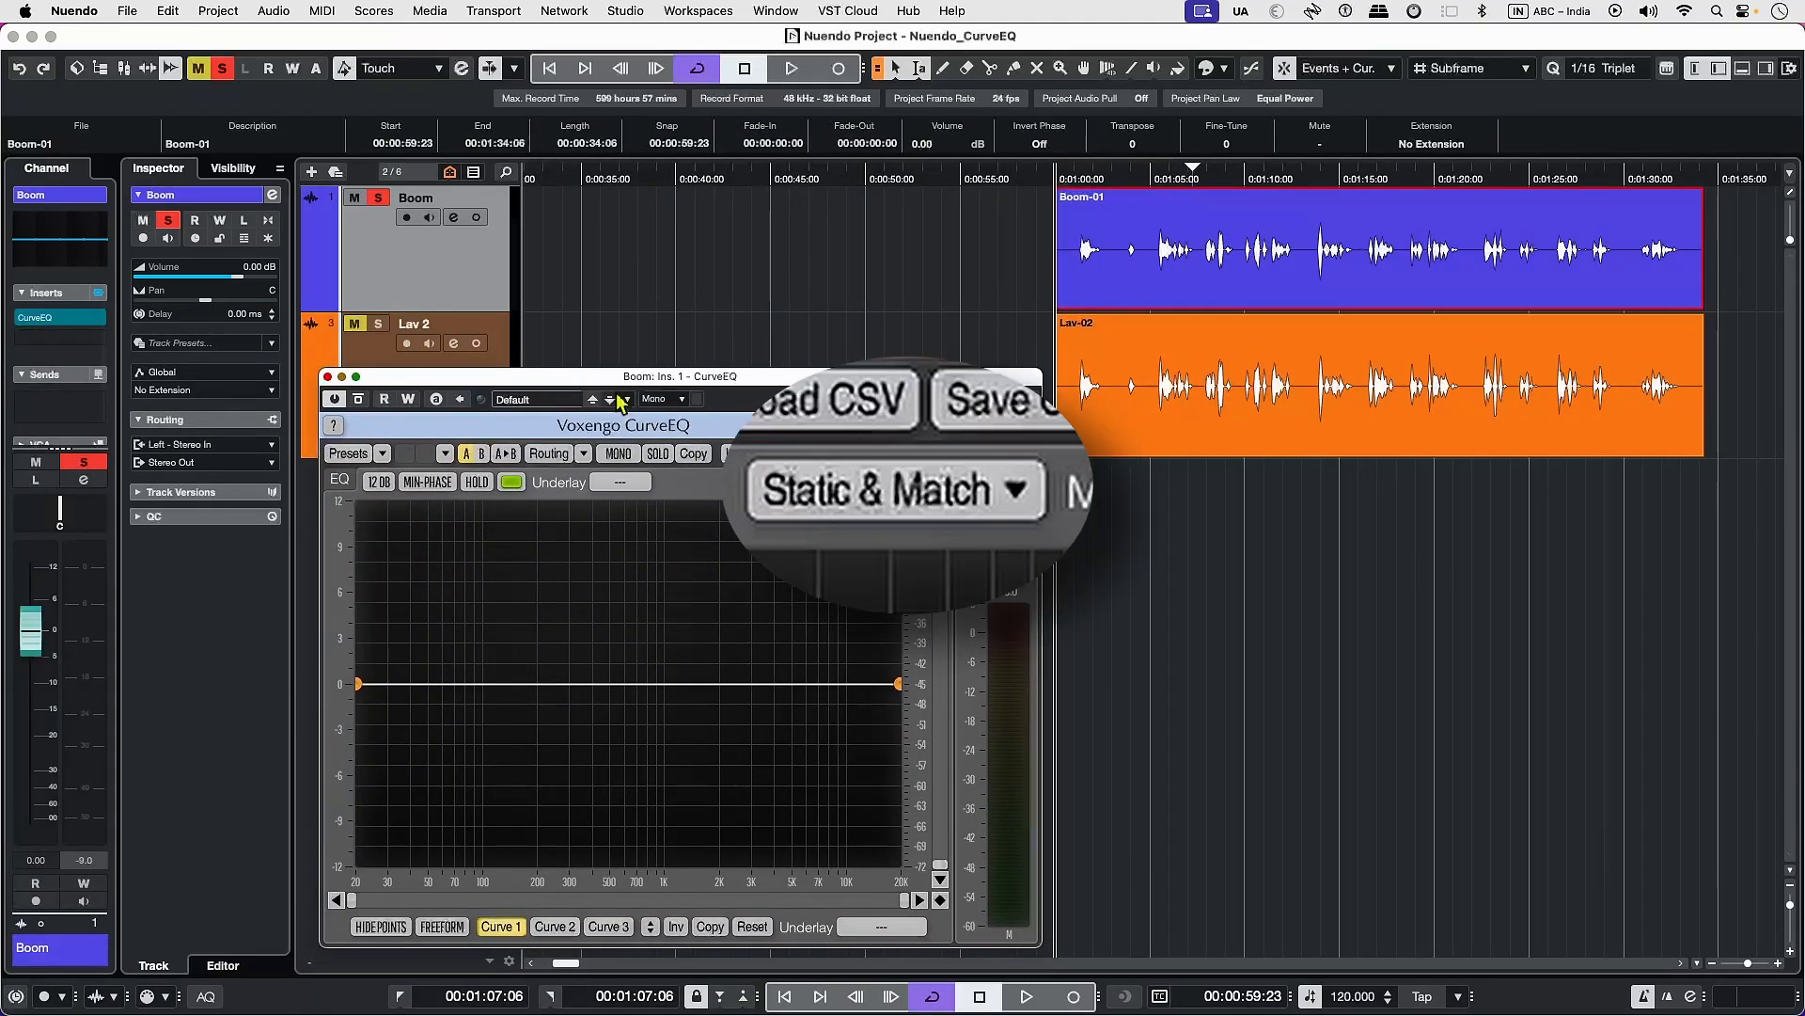
# - Open the Static Spectrums Editor and Spectrum Mode Editor in Boom's CurveEQ, and set the spectrum mode to AVERAGE
pyautogui.click(906, 491)
pyautogui.moveTo(687, 47); pyautogui.dragTo(631, 47)
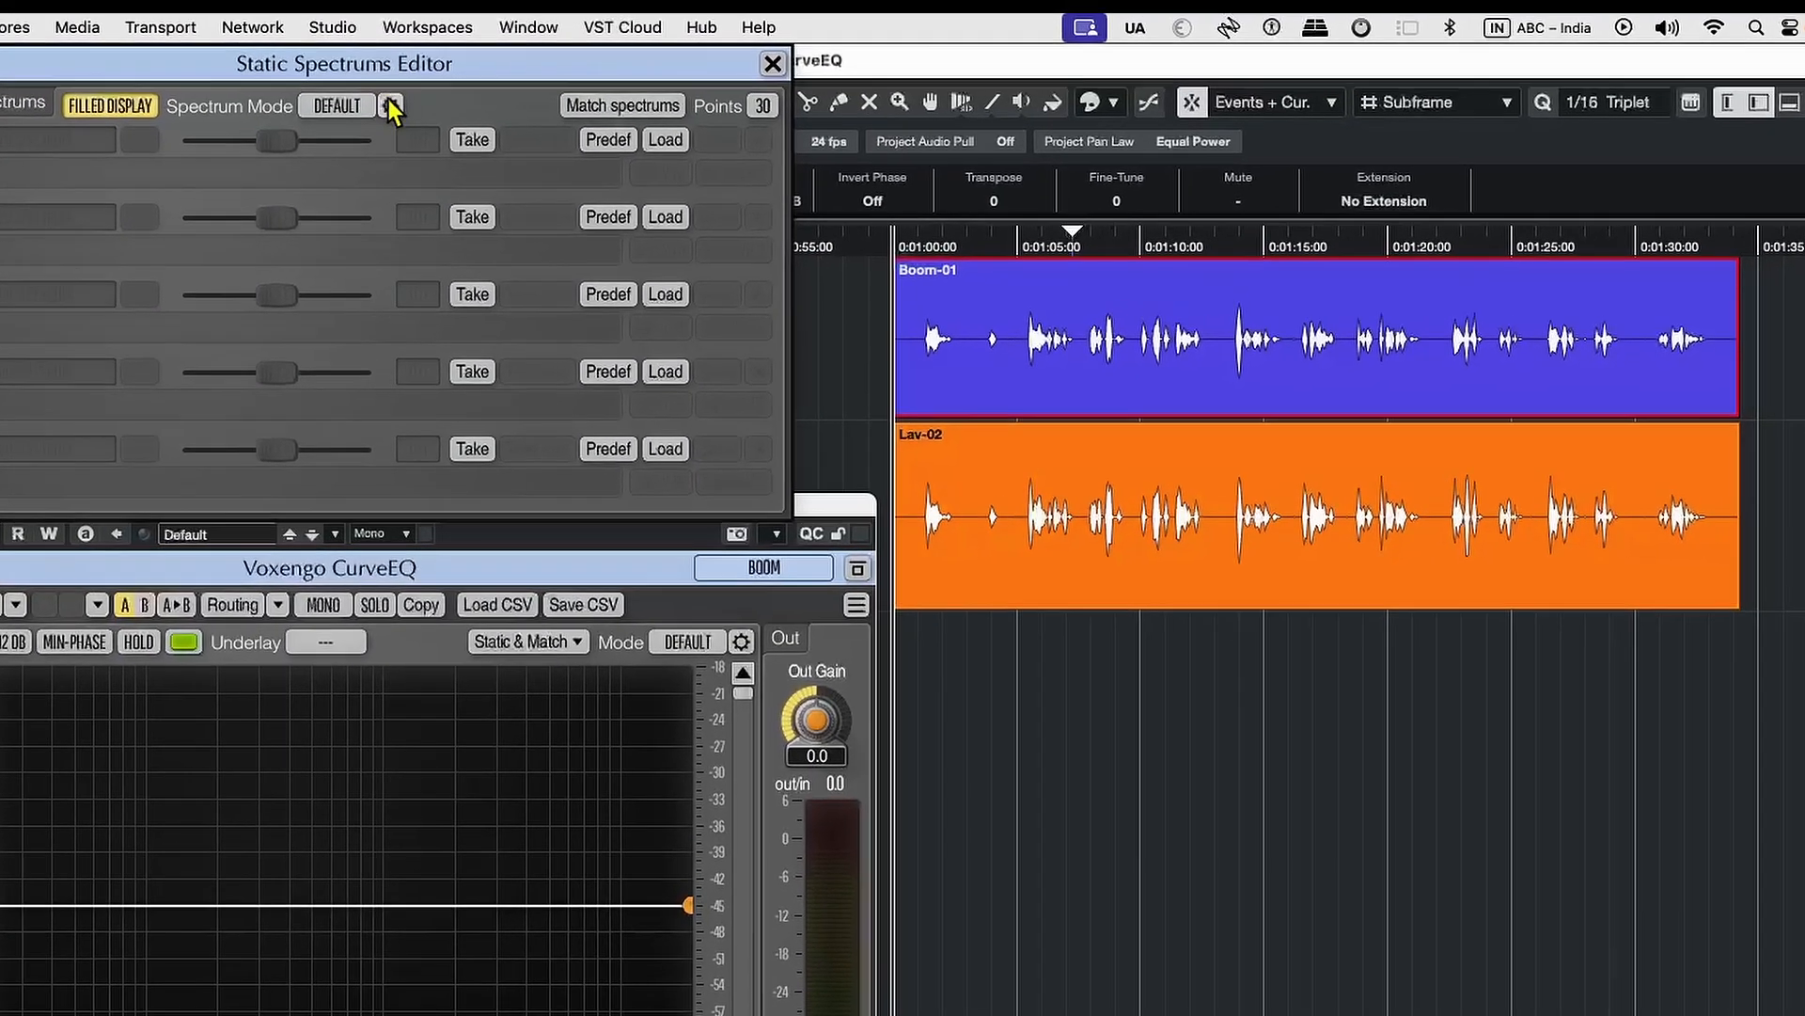
pyautogui.click(390, 106)
pyautogui.click(338, 107)
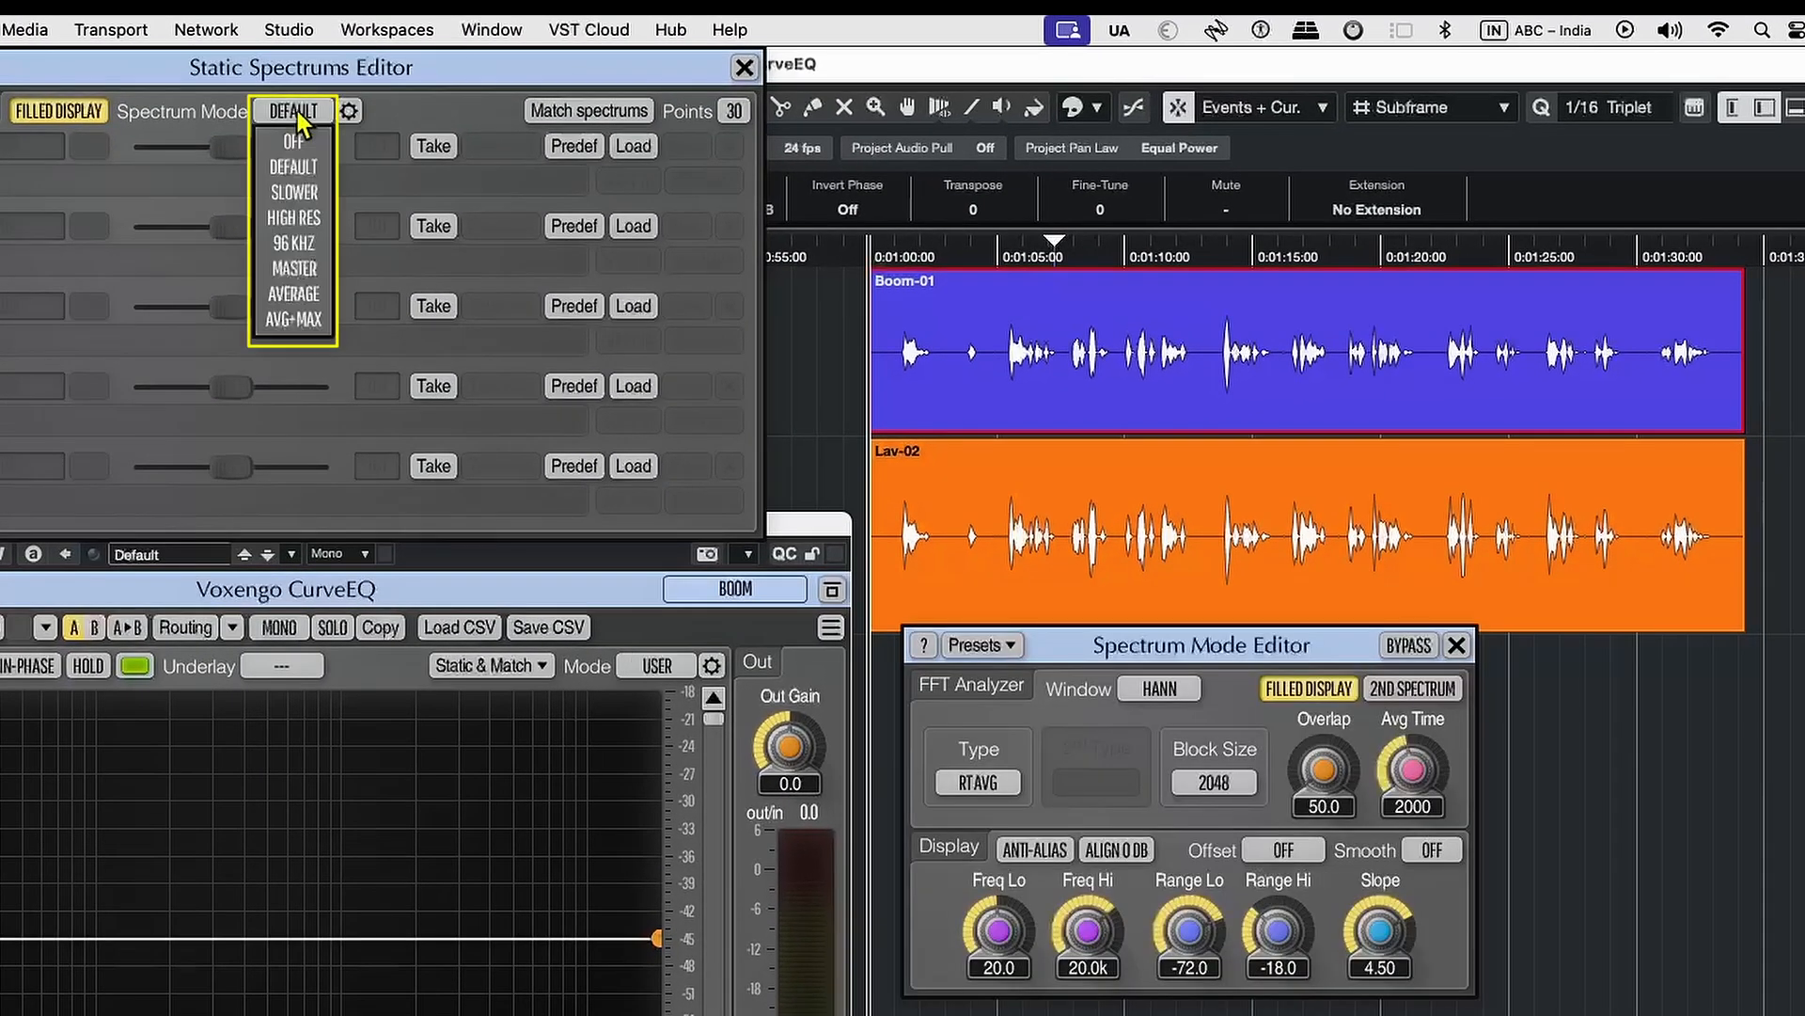
pyautogui.click(309, 294)
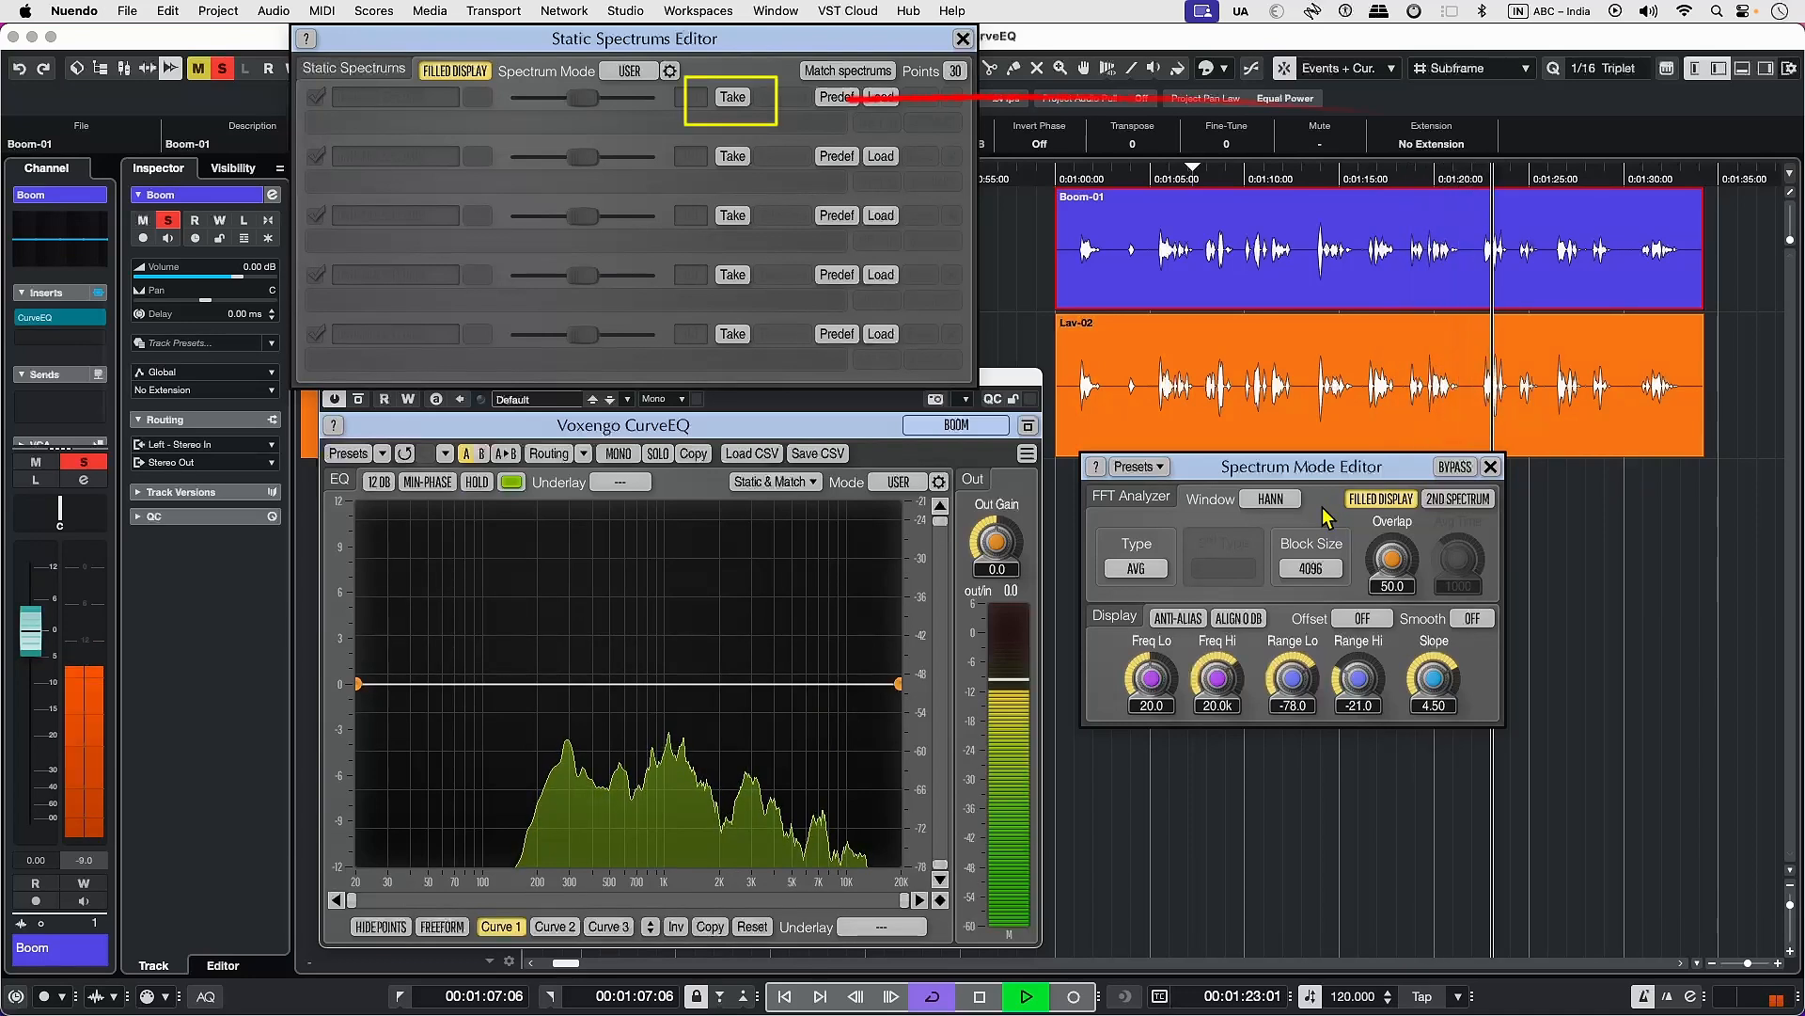
# - Capture the playing Boom audio's spectrum in the first static spectrum slot, and save it as Curve EQ1_Boom.csf
pyautogui.click(734, 99)
pyautogui.press('space')
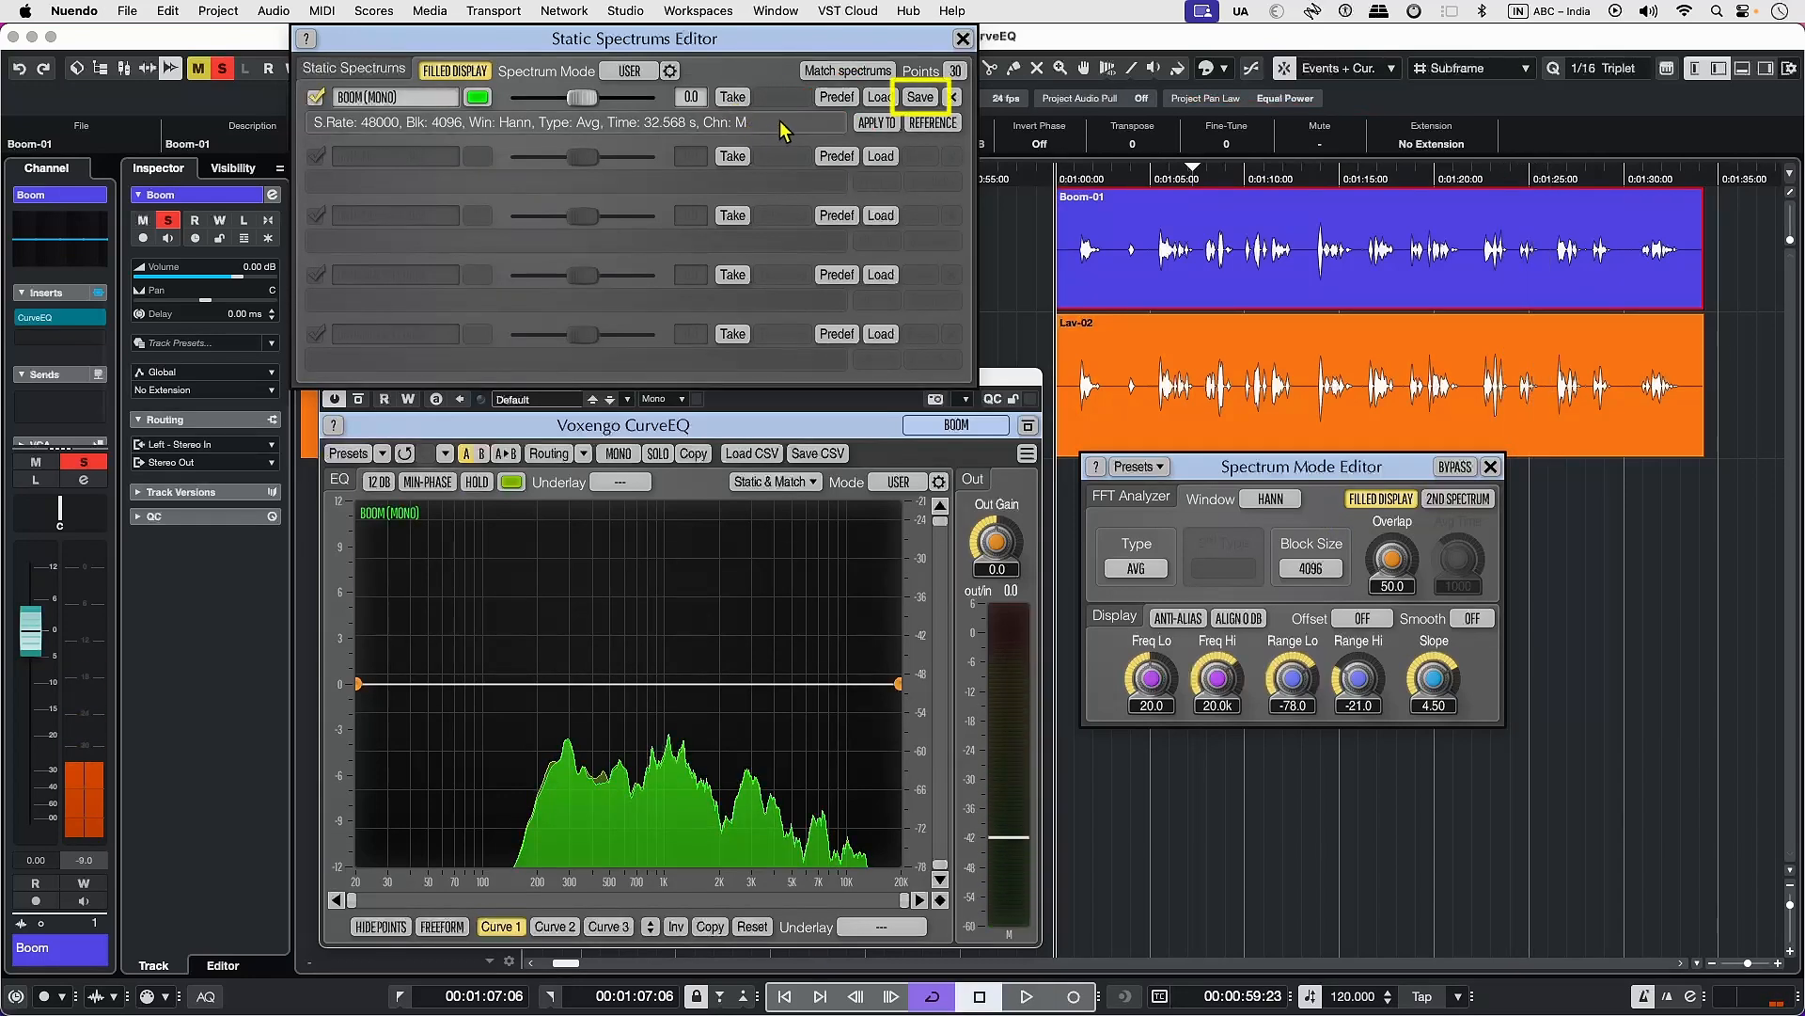
pyautogui.click(920, 97)
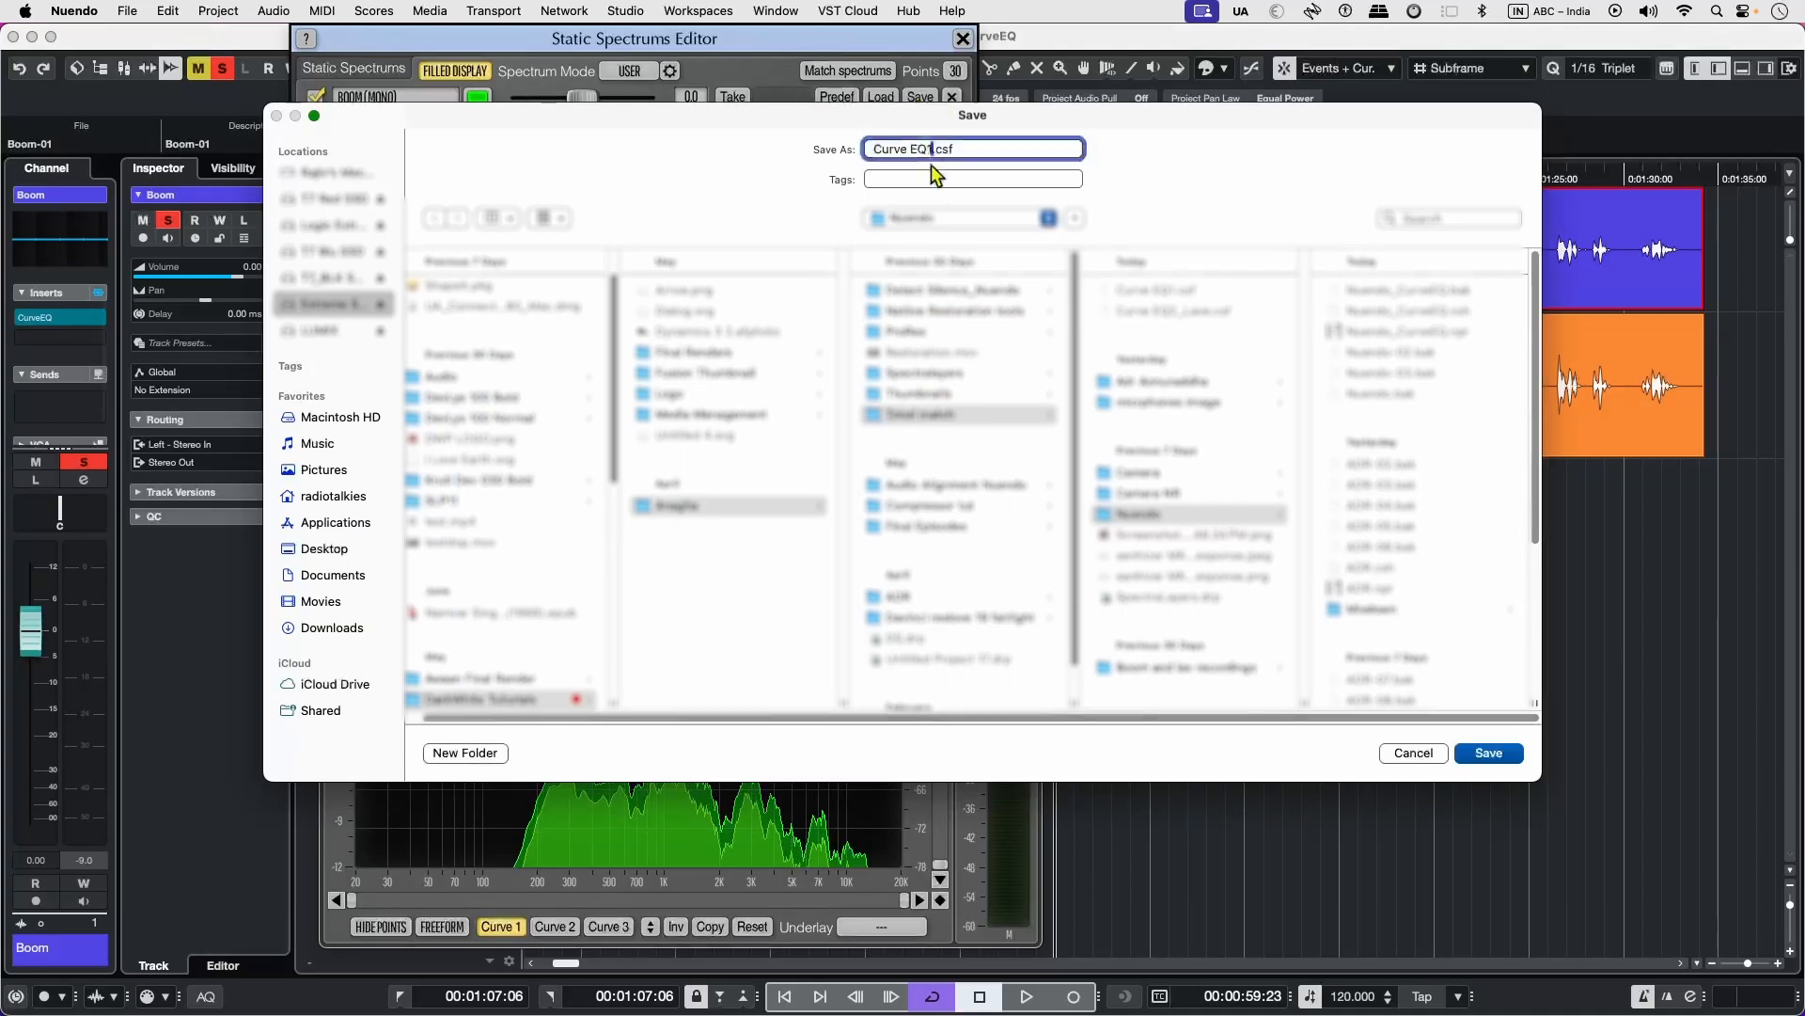
pyautogui.click(1482, 757)
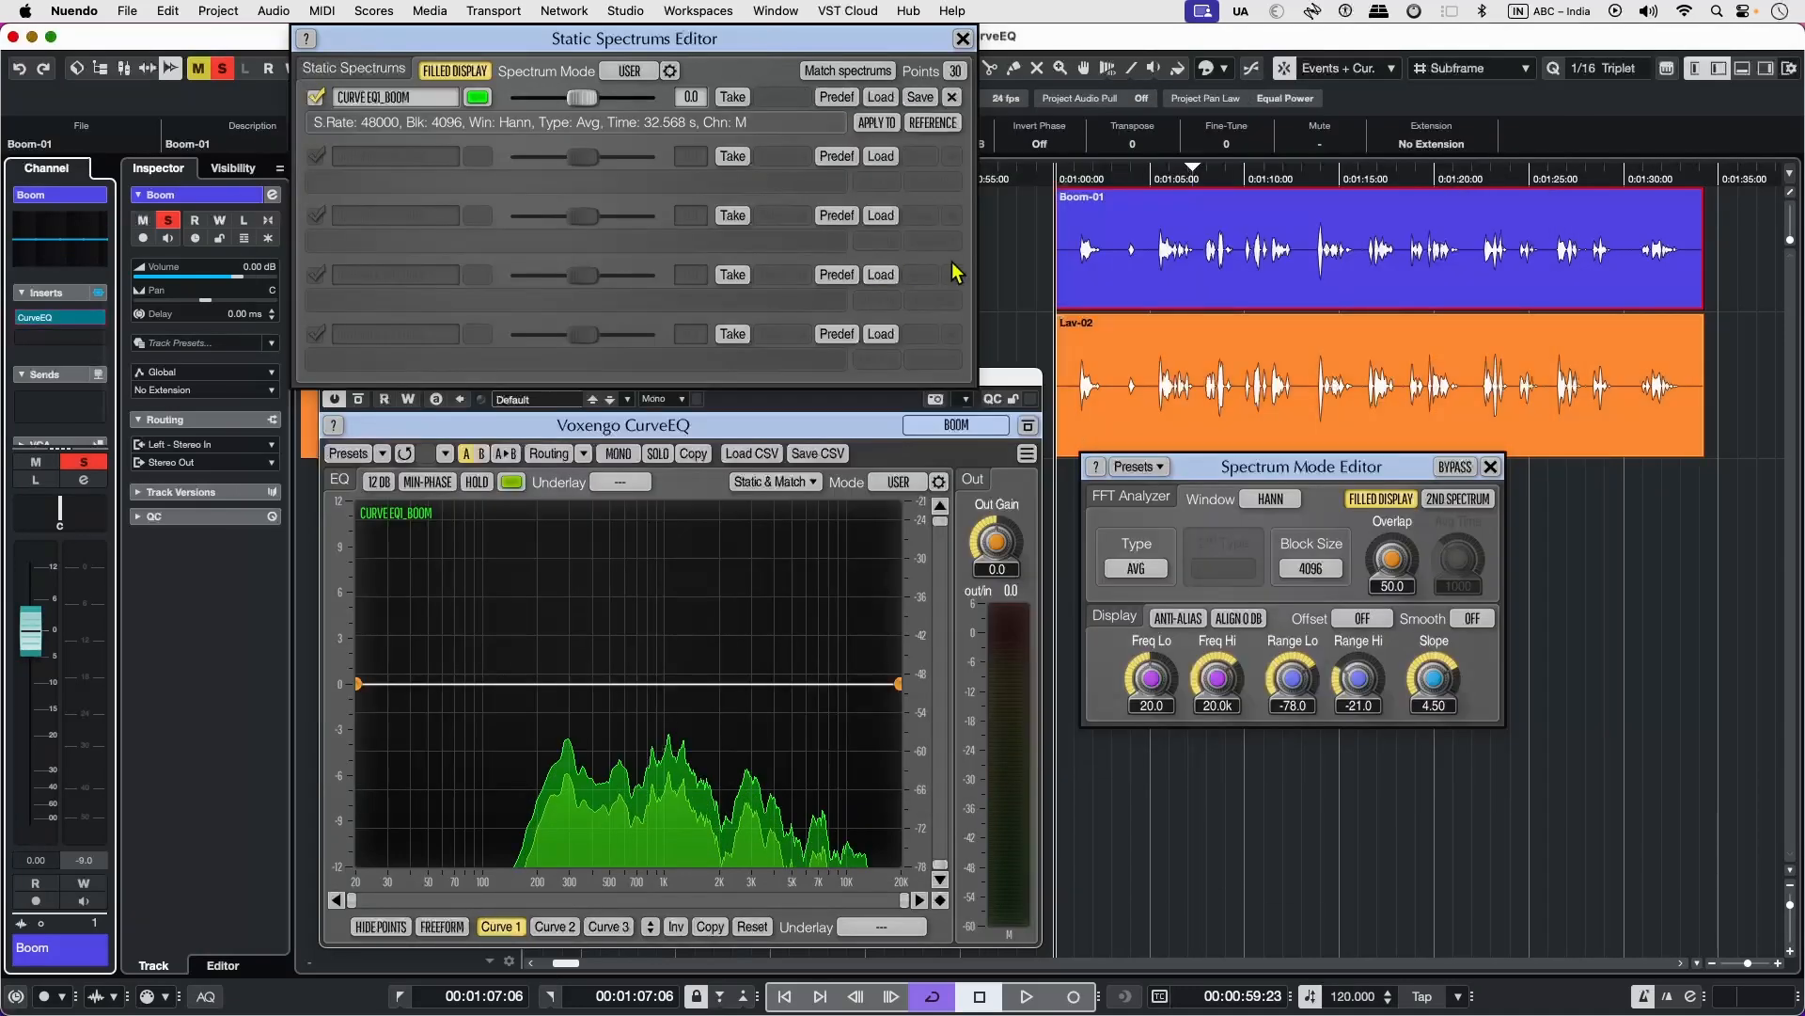
# - Close Boom's CurveEQ windows and insert Voxengo CurveEQ on the Lav 2 track
pyautogui.click(963, 37)
pyautogui.click(327, 376)
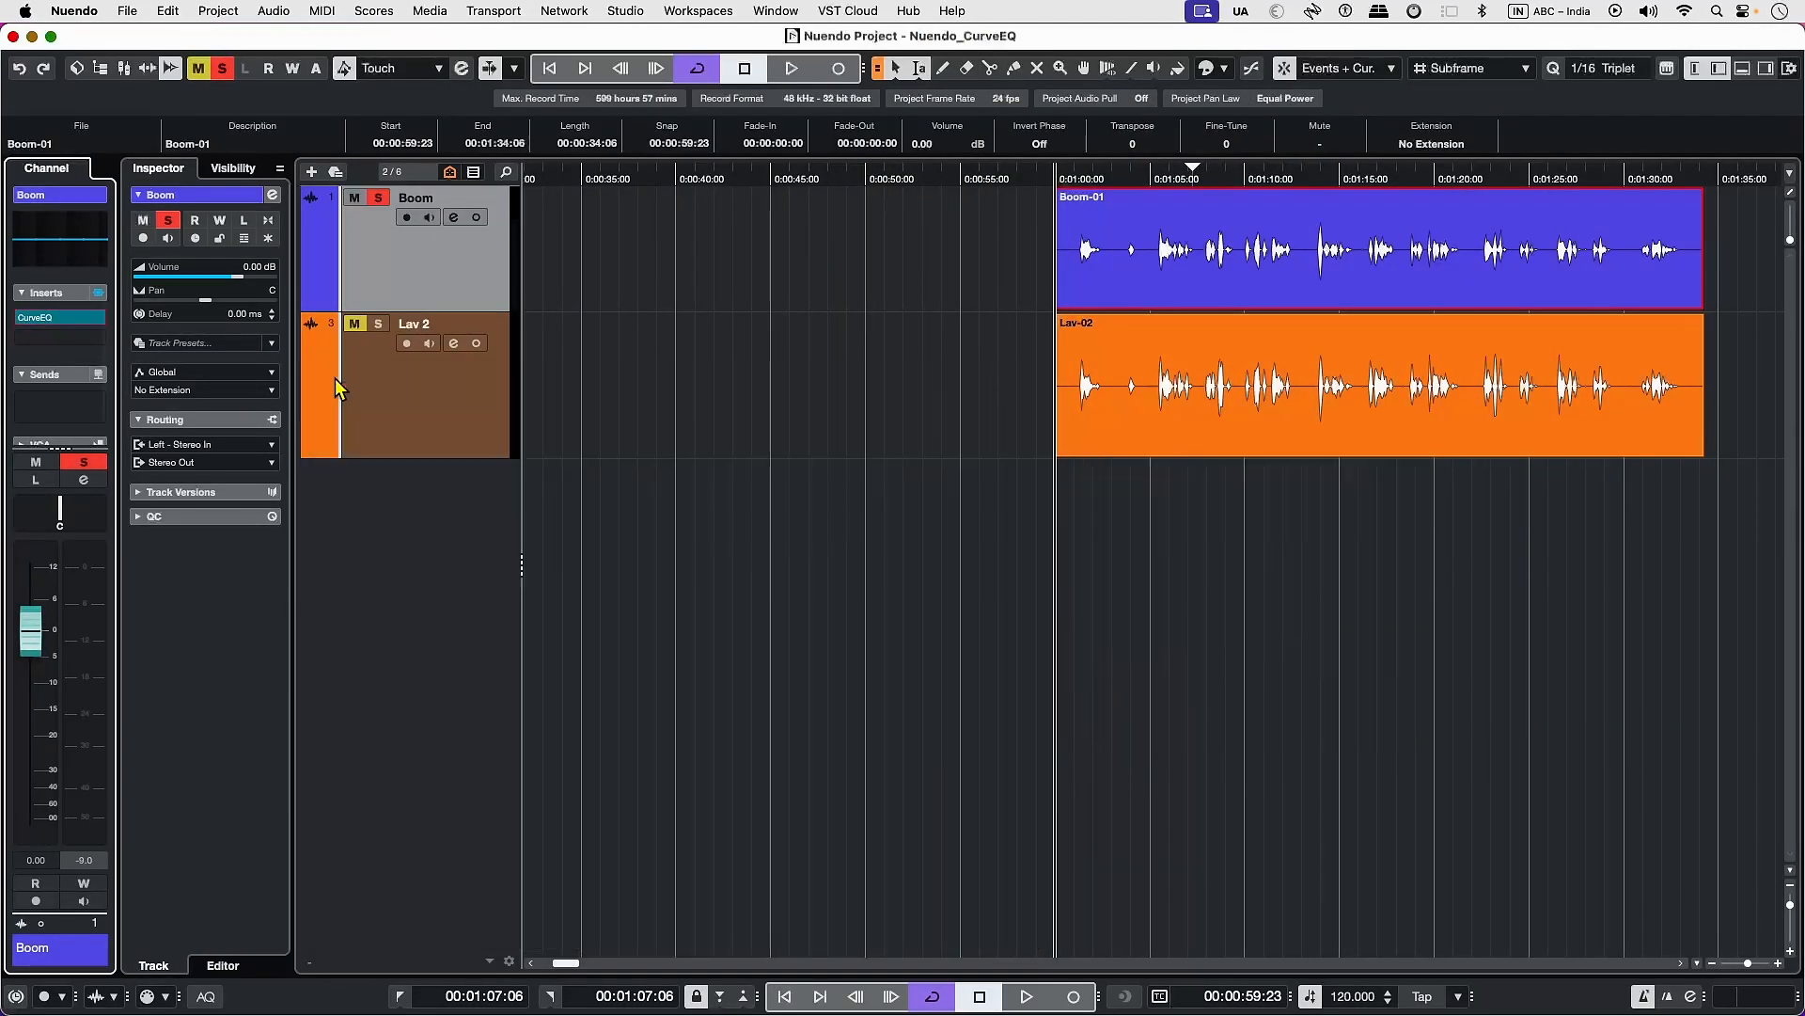
pyautogui.click(444, 418)
pyautogui.click(1146, 439)
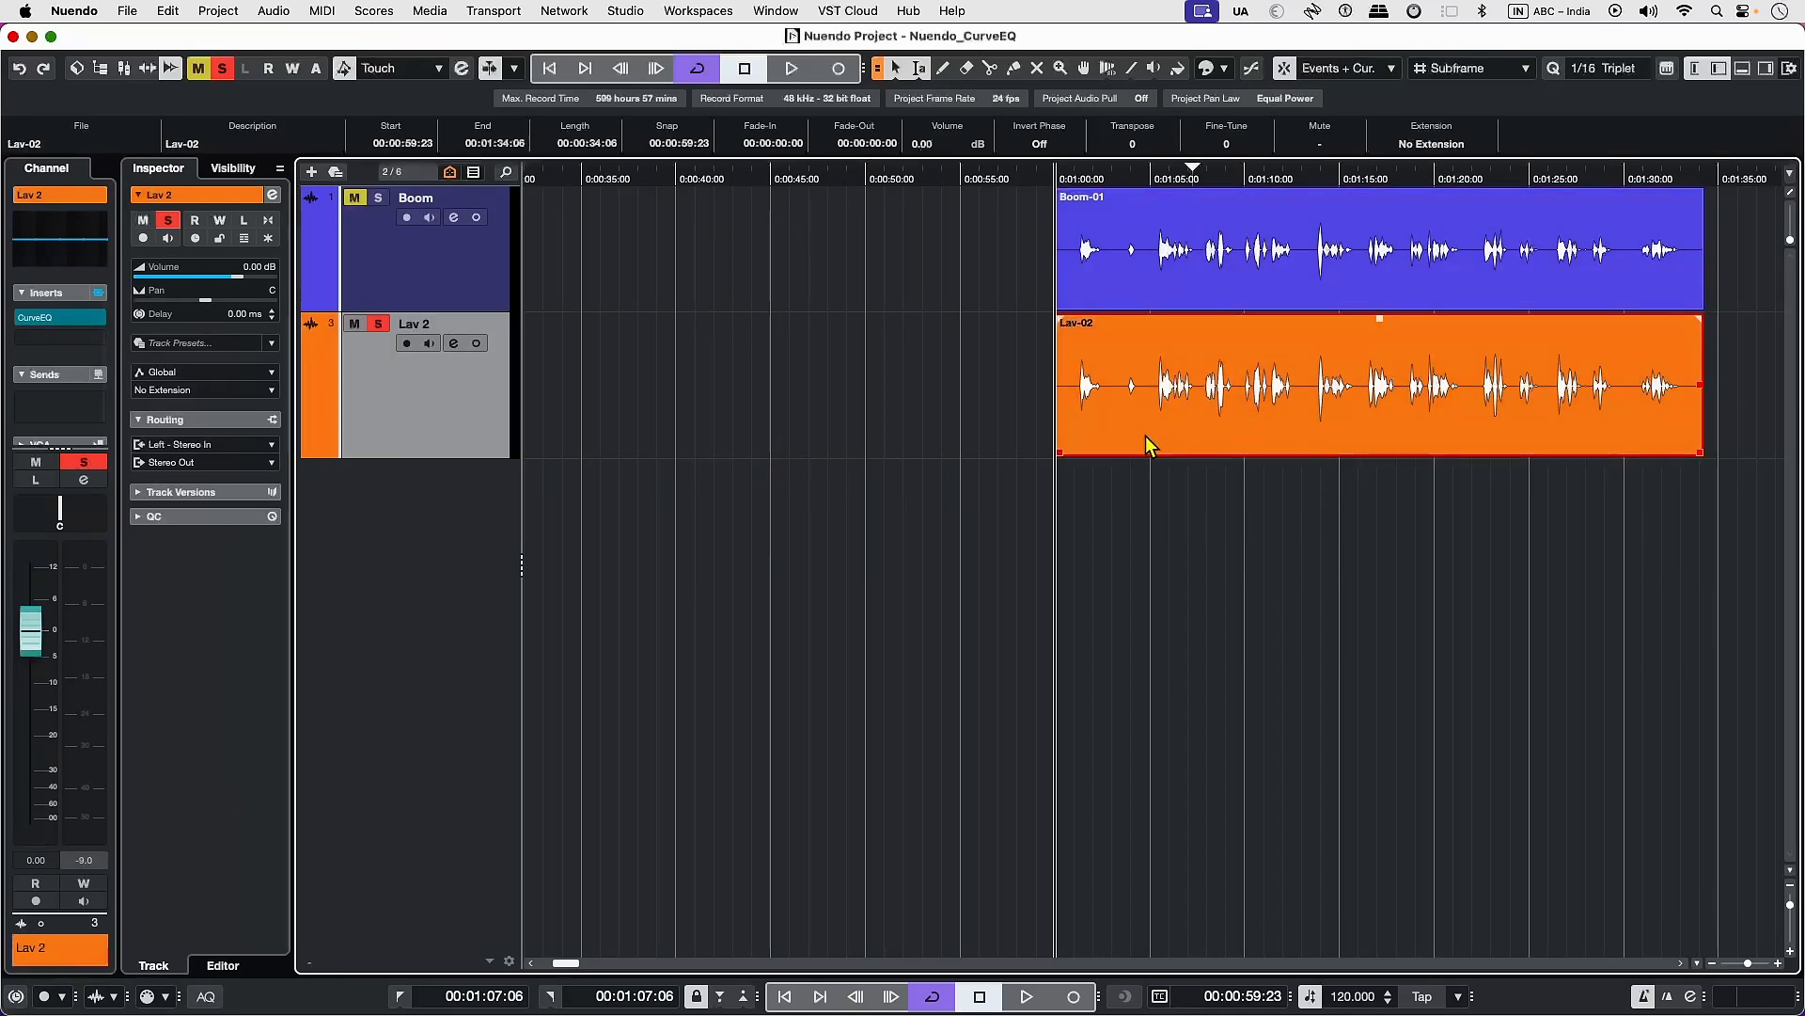
pyautogui.click(62, 334)
pyautogui.click(41, 751)
pyautogui.click(58, 771)
pyautogui.click(108, 791)
pyautogui.moveTo(712, 153); pyautogui.dragTo(536, 401)
# - Open the Static Spectrums Editor in Lav 2's CurveEQ, set the spectrum mode to AVERAGE, and show the Spectrum Mode Editor
pyautogui.click(815, 485)
pyautogui.moveTo(519, 82); pyautogui.dragTo(469, 73)
pyautogui.moveTo(821, 405)
pyautogui.mouseDown()
pyautogui.moveTo(821, 436)
pyautogui.moveTo(820, 418)
pyautogui.mouseUp()
pyautogui.click(424, 101)
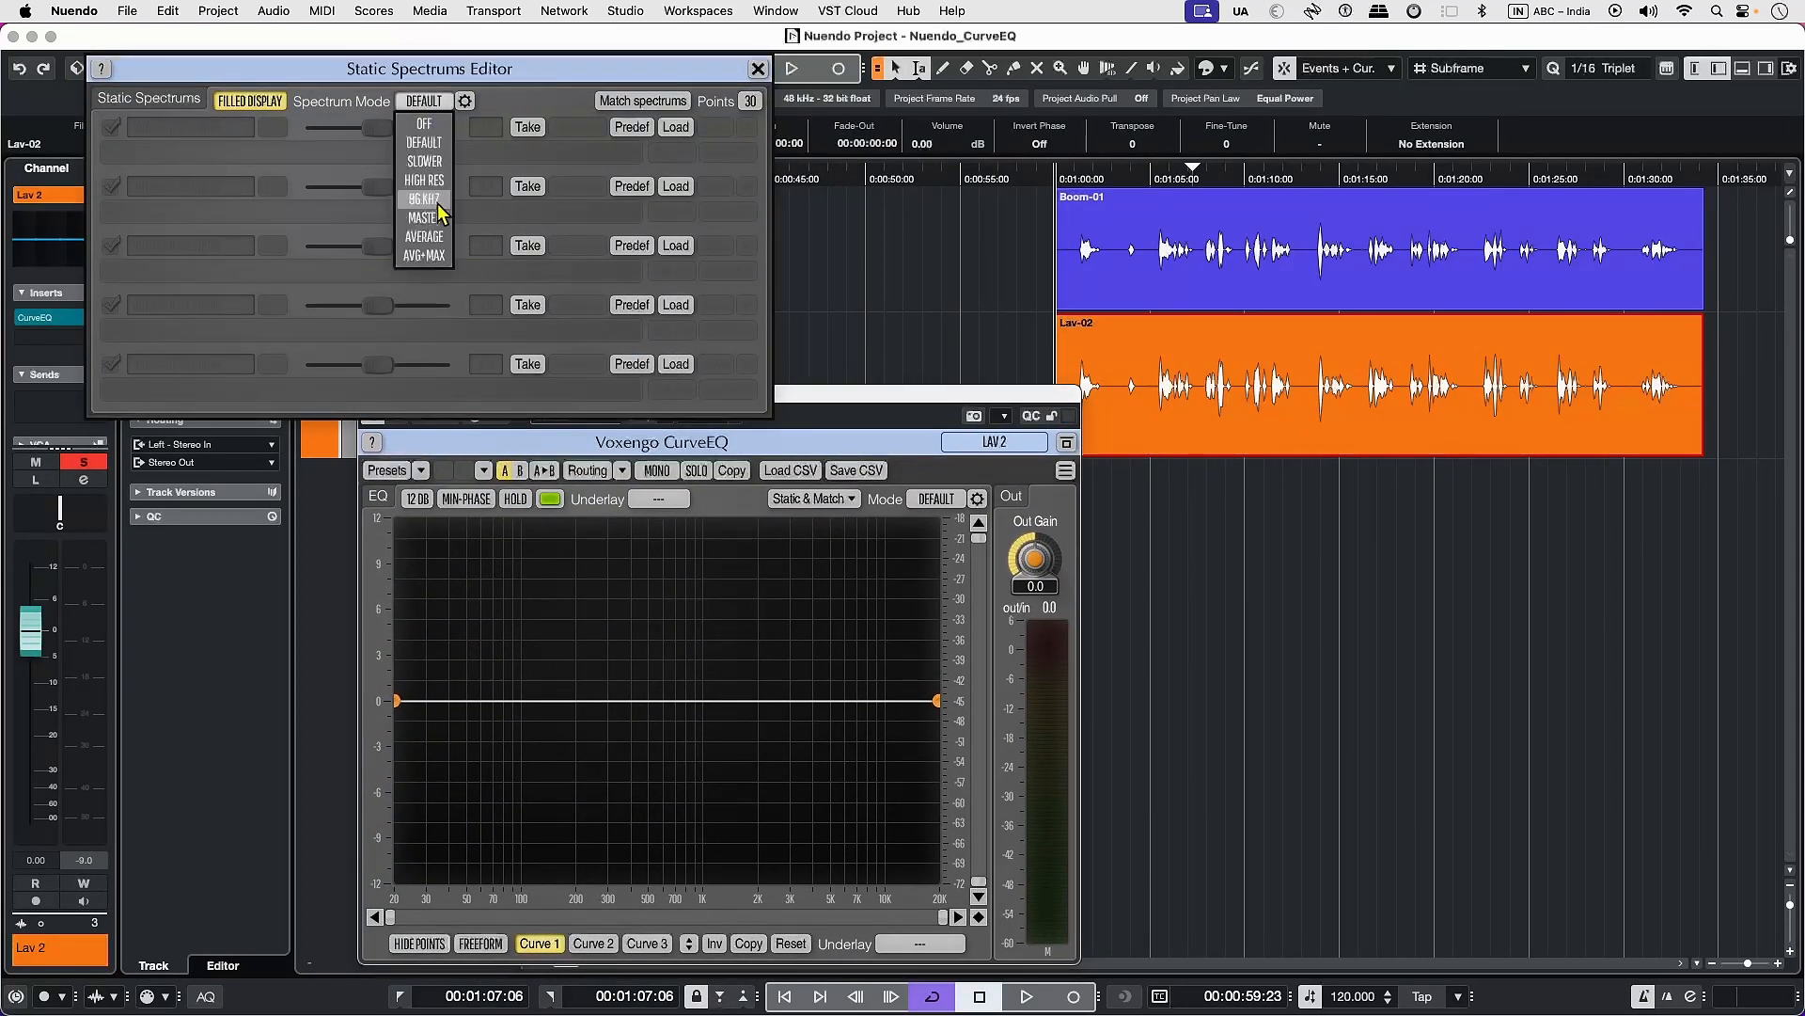
pyautogui.click(442, 245)
pyautogui.click(465, 100)
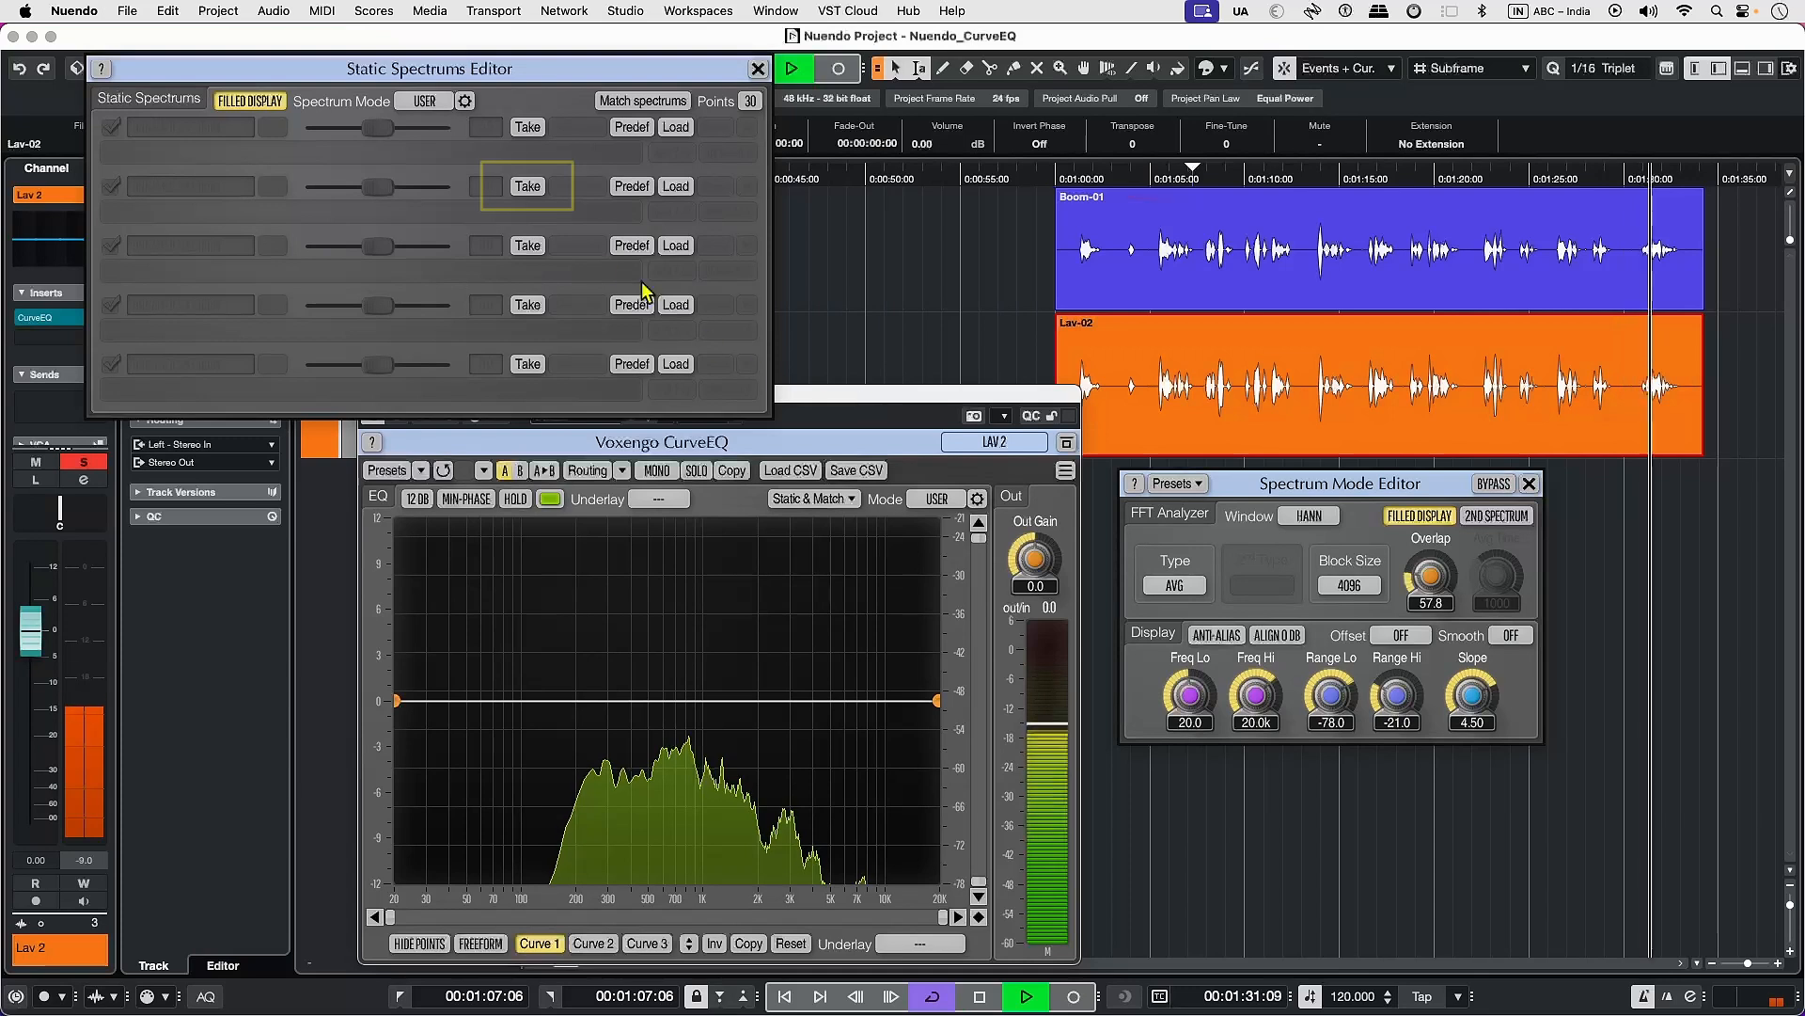
# - Capture the Lav 2 spectrum in the second slot and load Curve EQ1_Boom.csf into the first slot
pyautogui.click(527, 185)
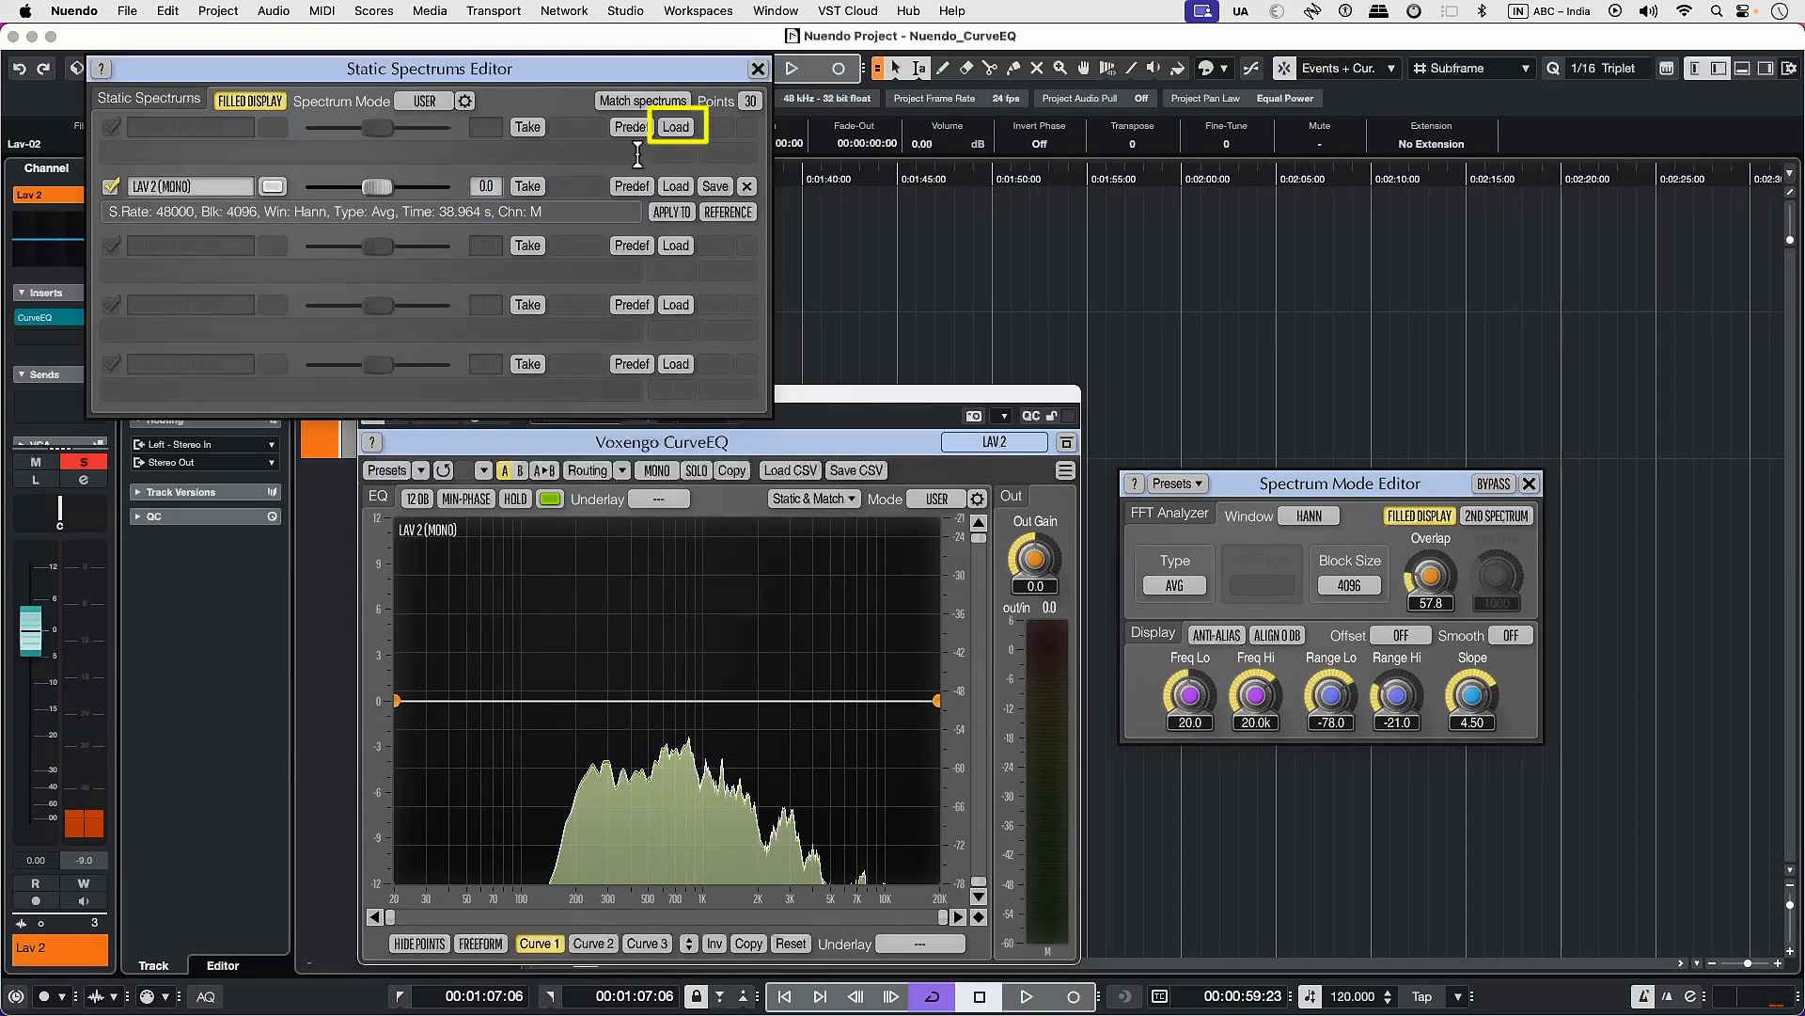
pyautogui.click(676, 129)
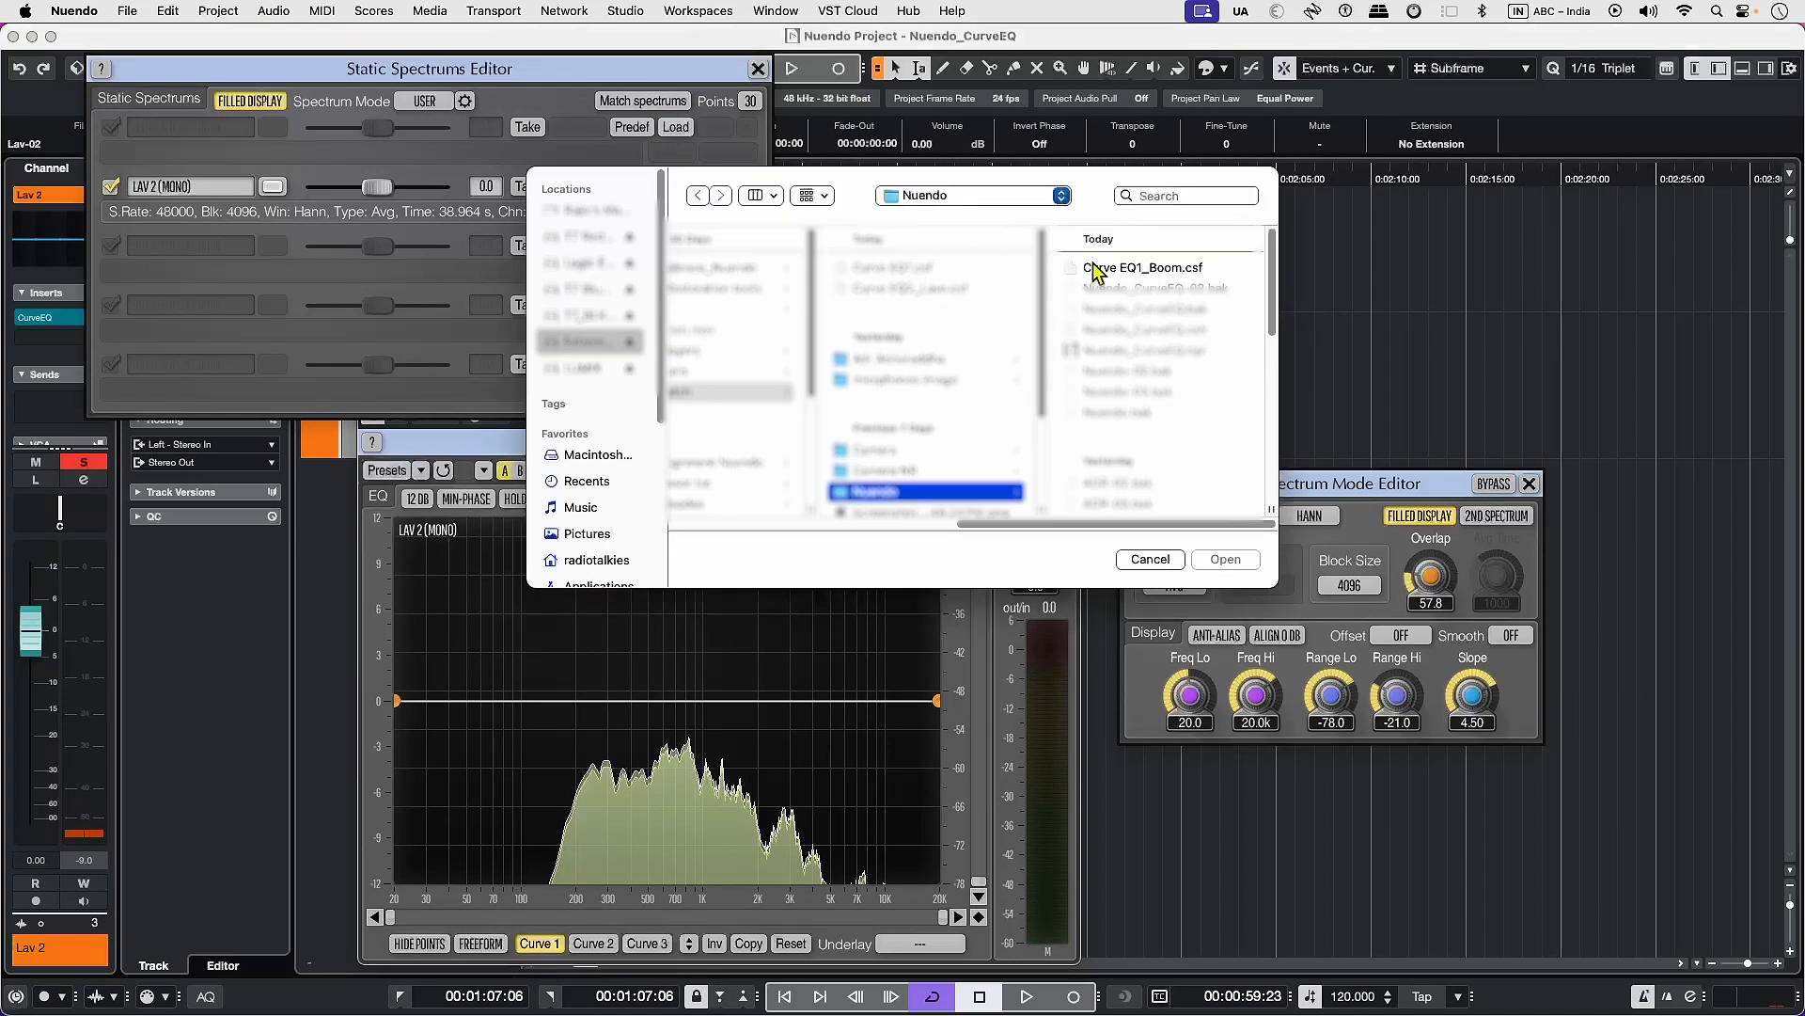
pyautogui.click(1224, 559)
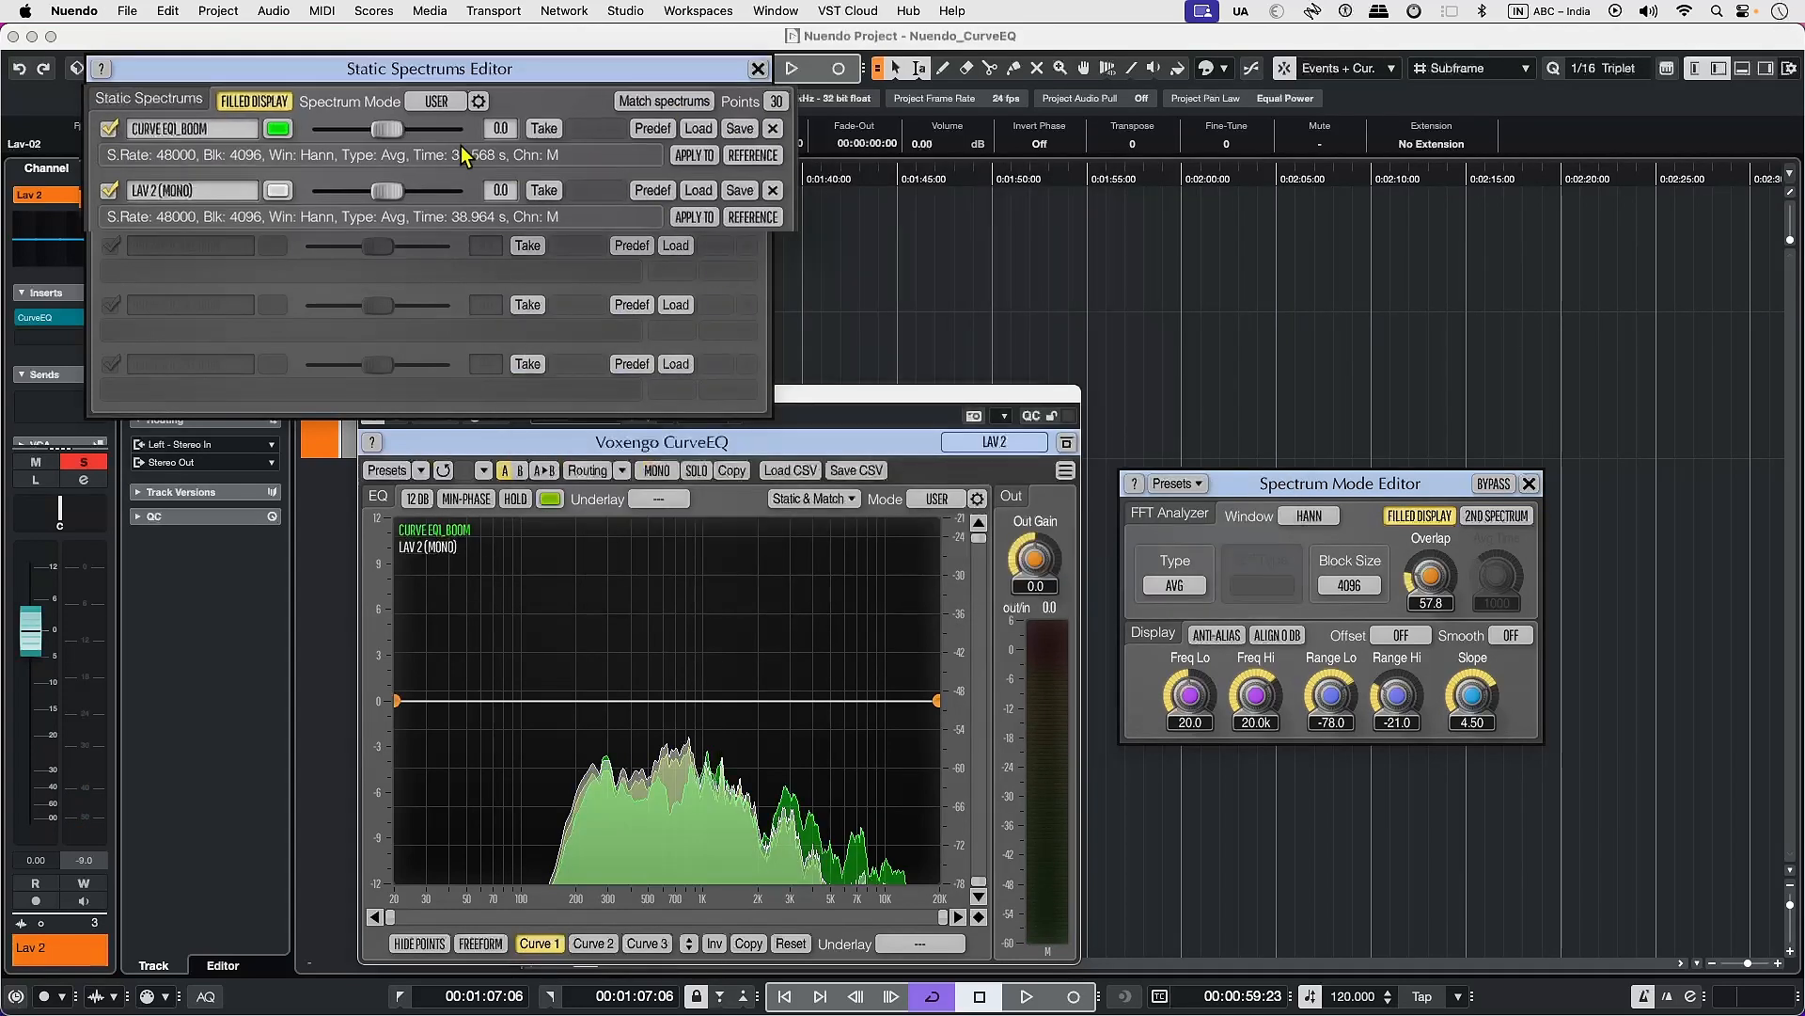
# - Match the spectrums with Lav 2 as the apply-to spectrum and the Boom spectrum as reference, and move the editor clear of the tracks
pyautogui.click(1219, 337)
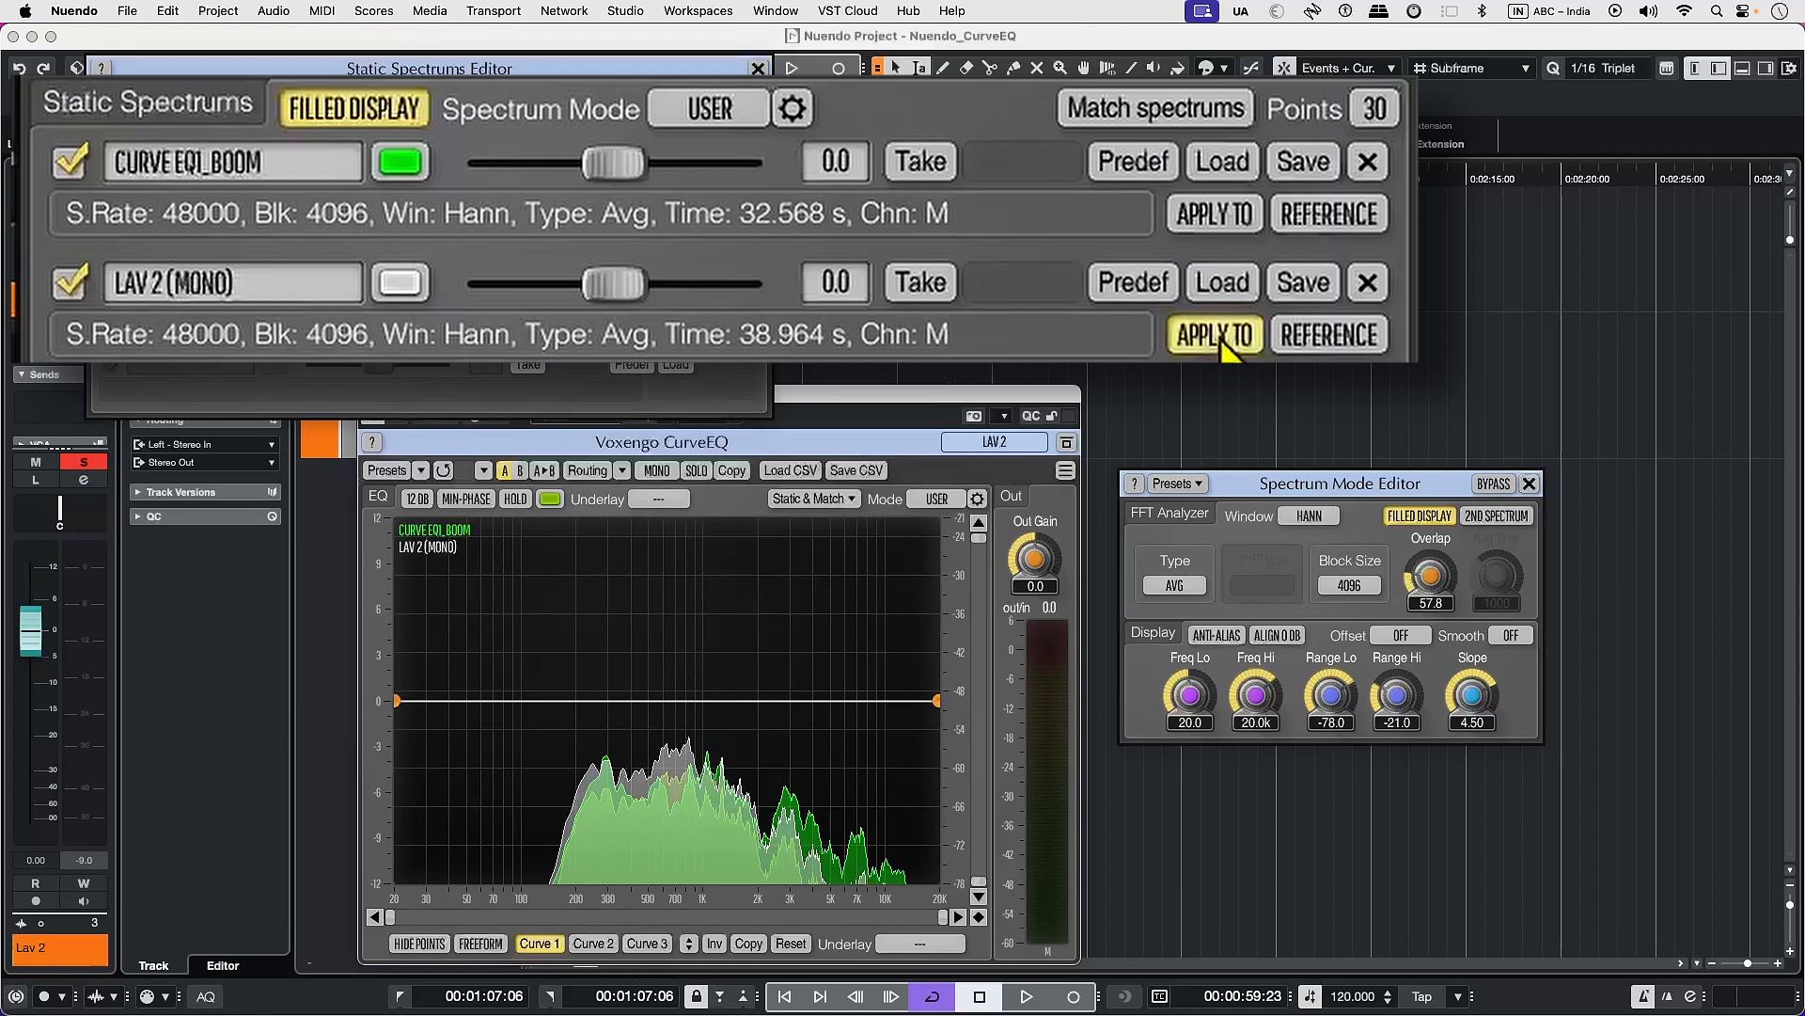
pyautogui.click(1324, 215)
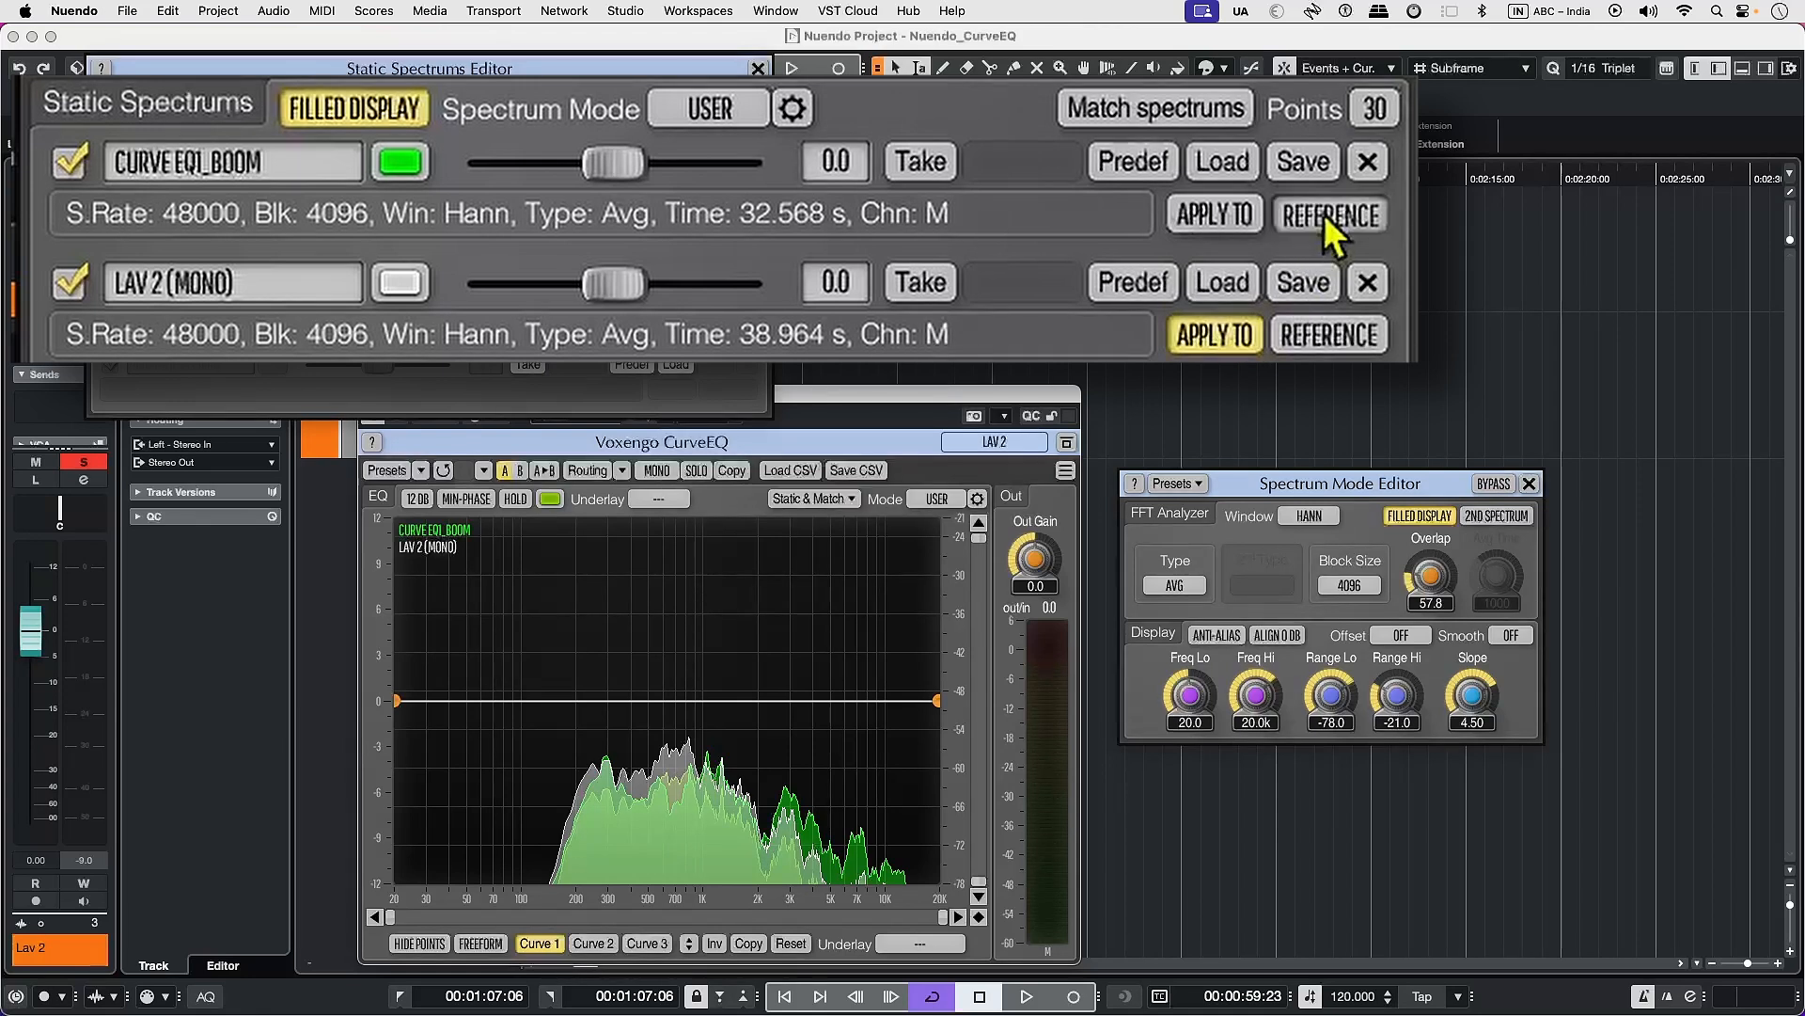
pyautogui.click(1166, 116)
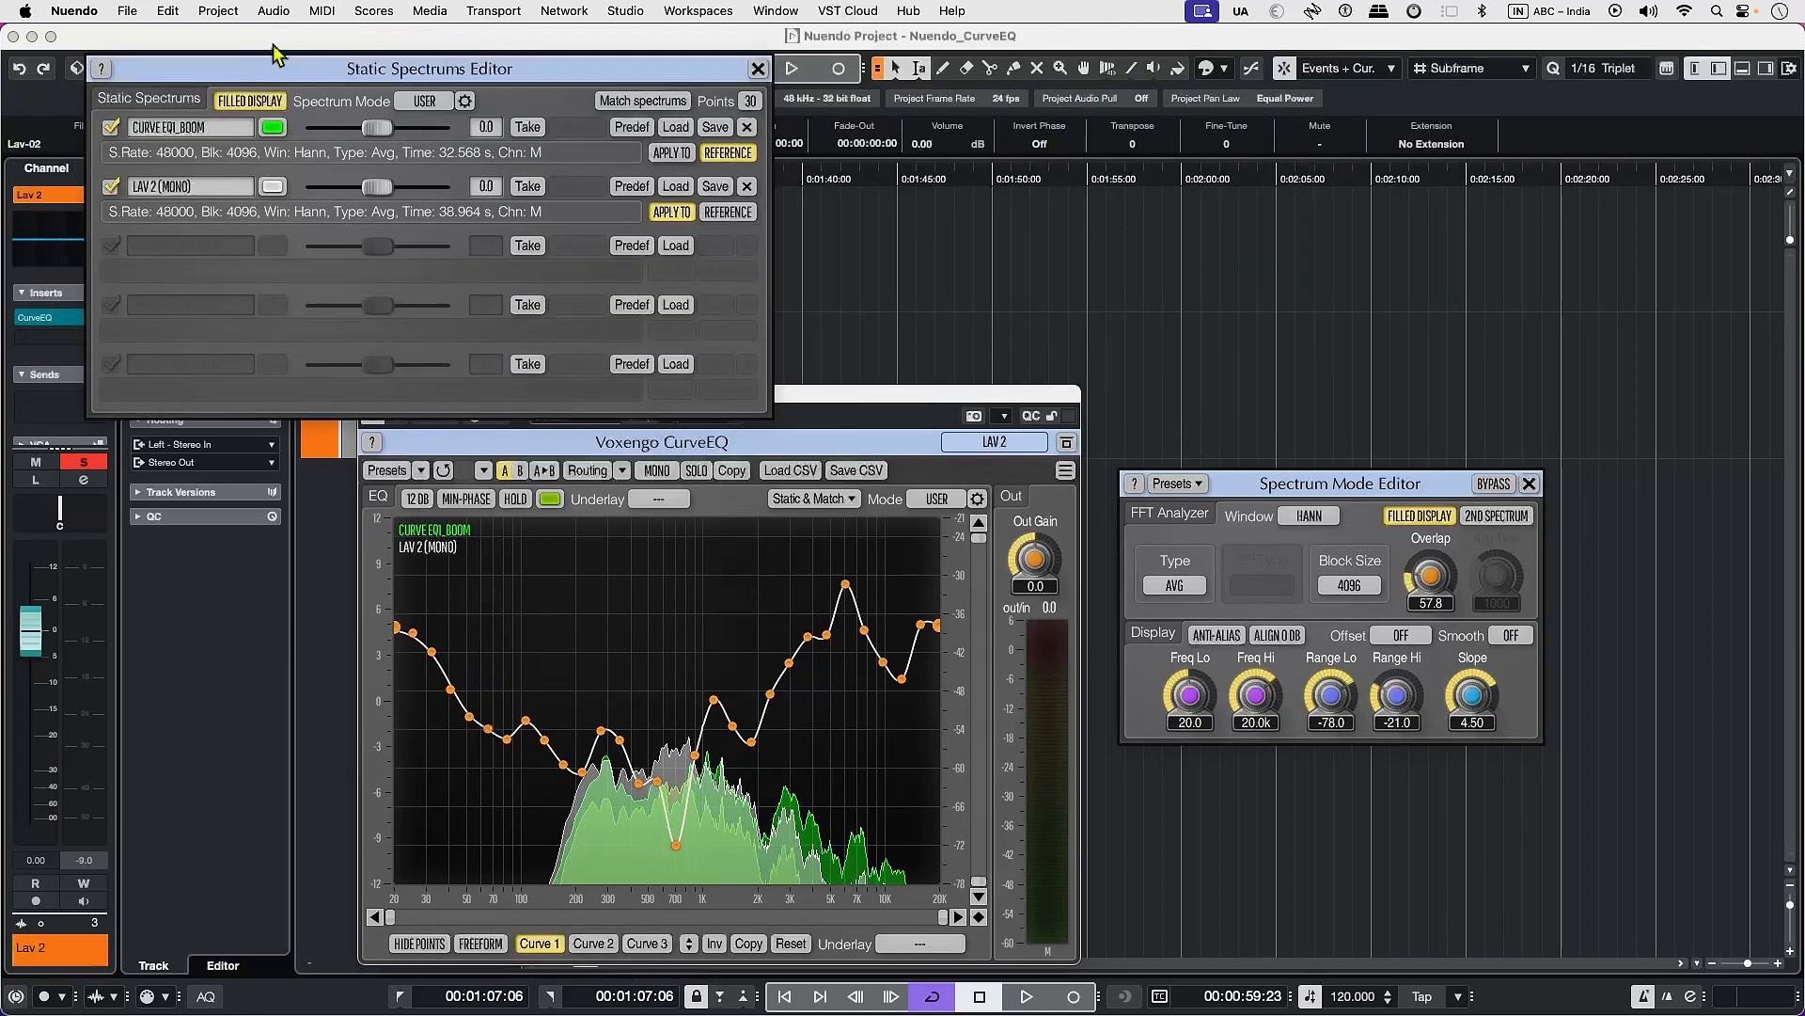
pyautogui.moveTo(271, 62); pyautogui.dragTo(1284, 99)
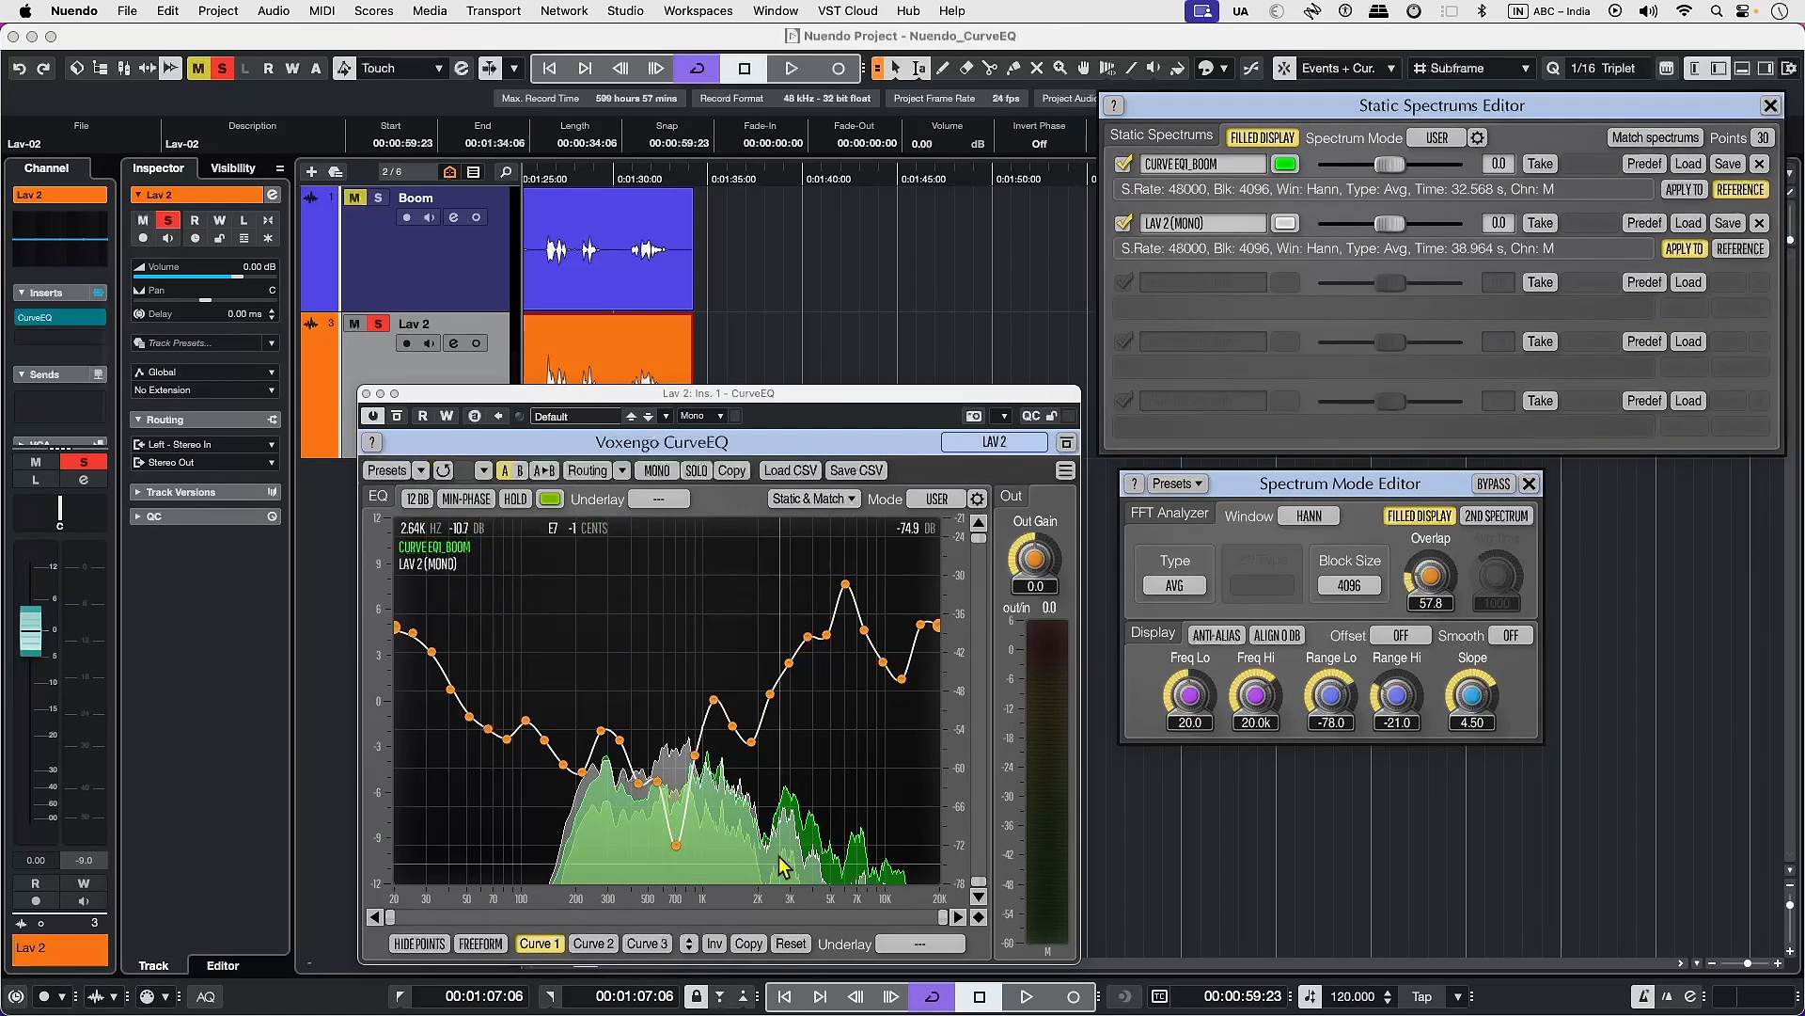
# - Play the project, compare the CurveEQ-processed Lav 2 with Boom, and raise Lav 2's volume to just under 3 dB
pyautogui.click(1026, 1000)
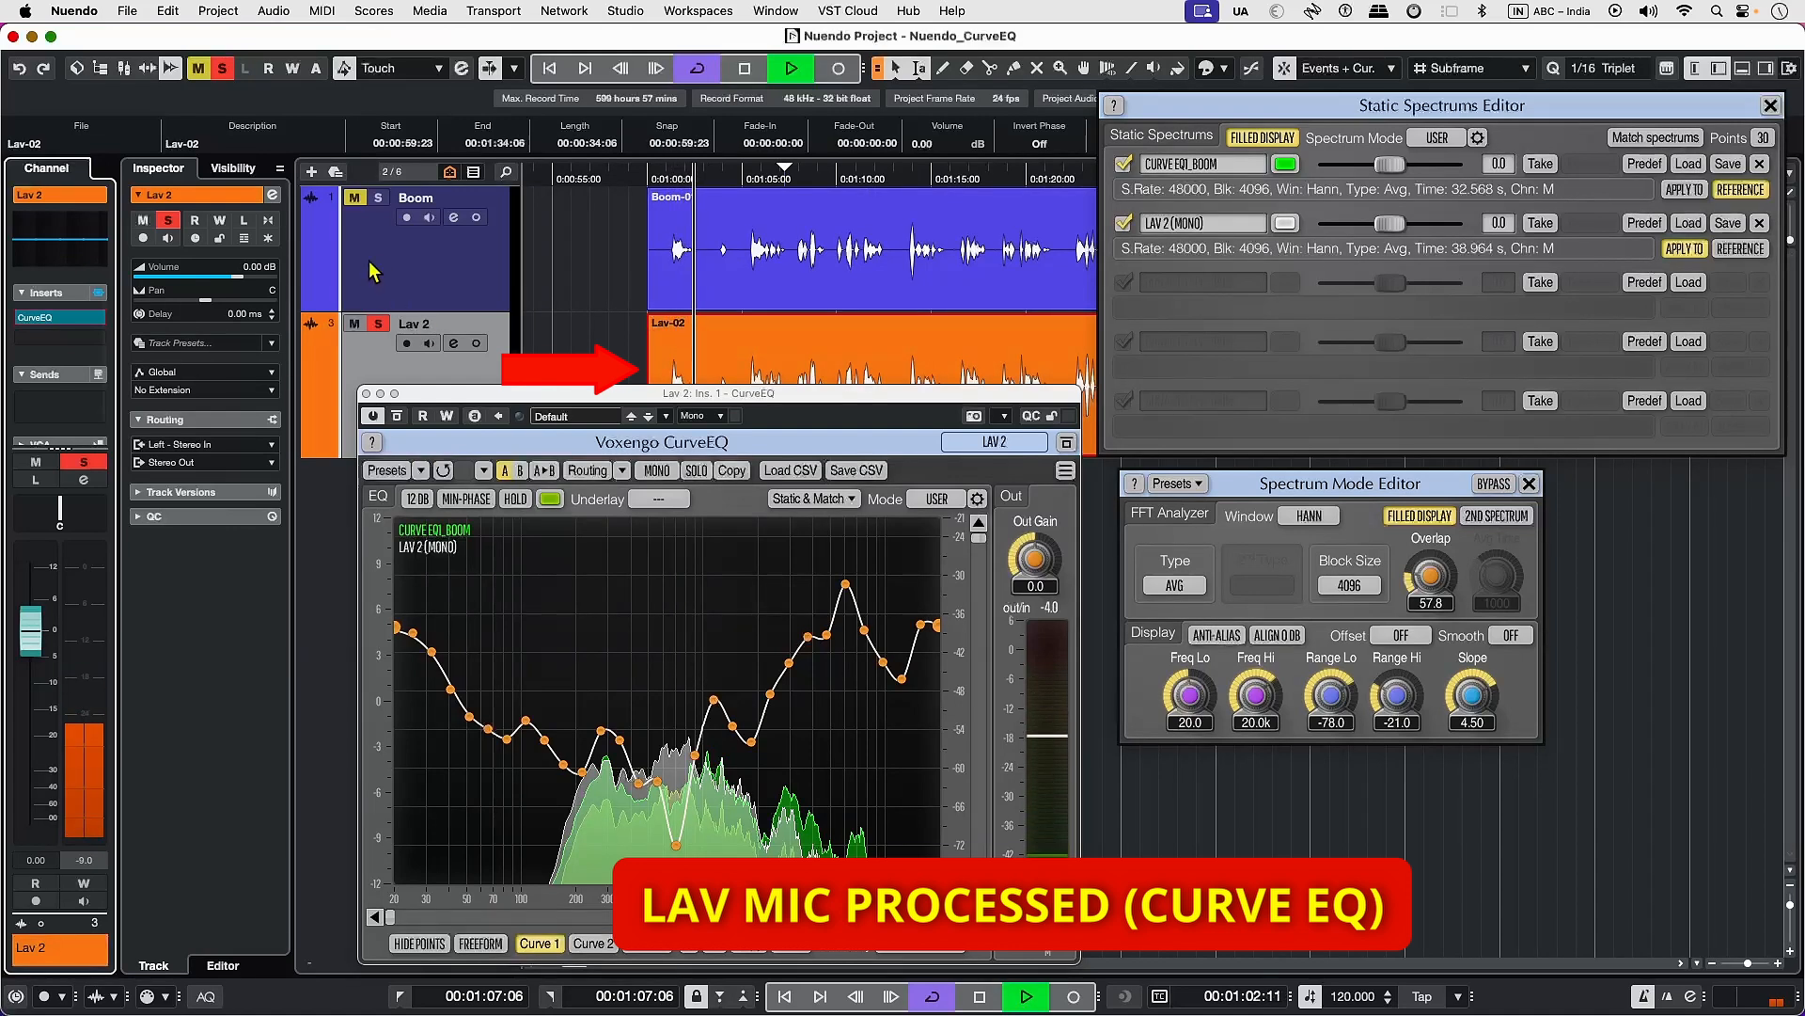
pyautogui.click(423, 276)
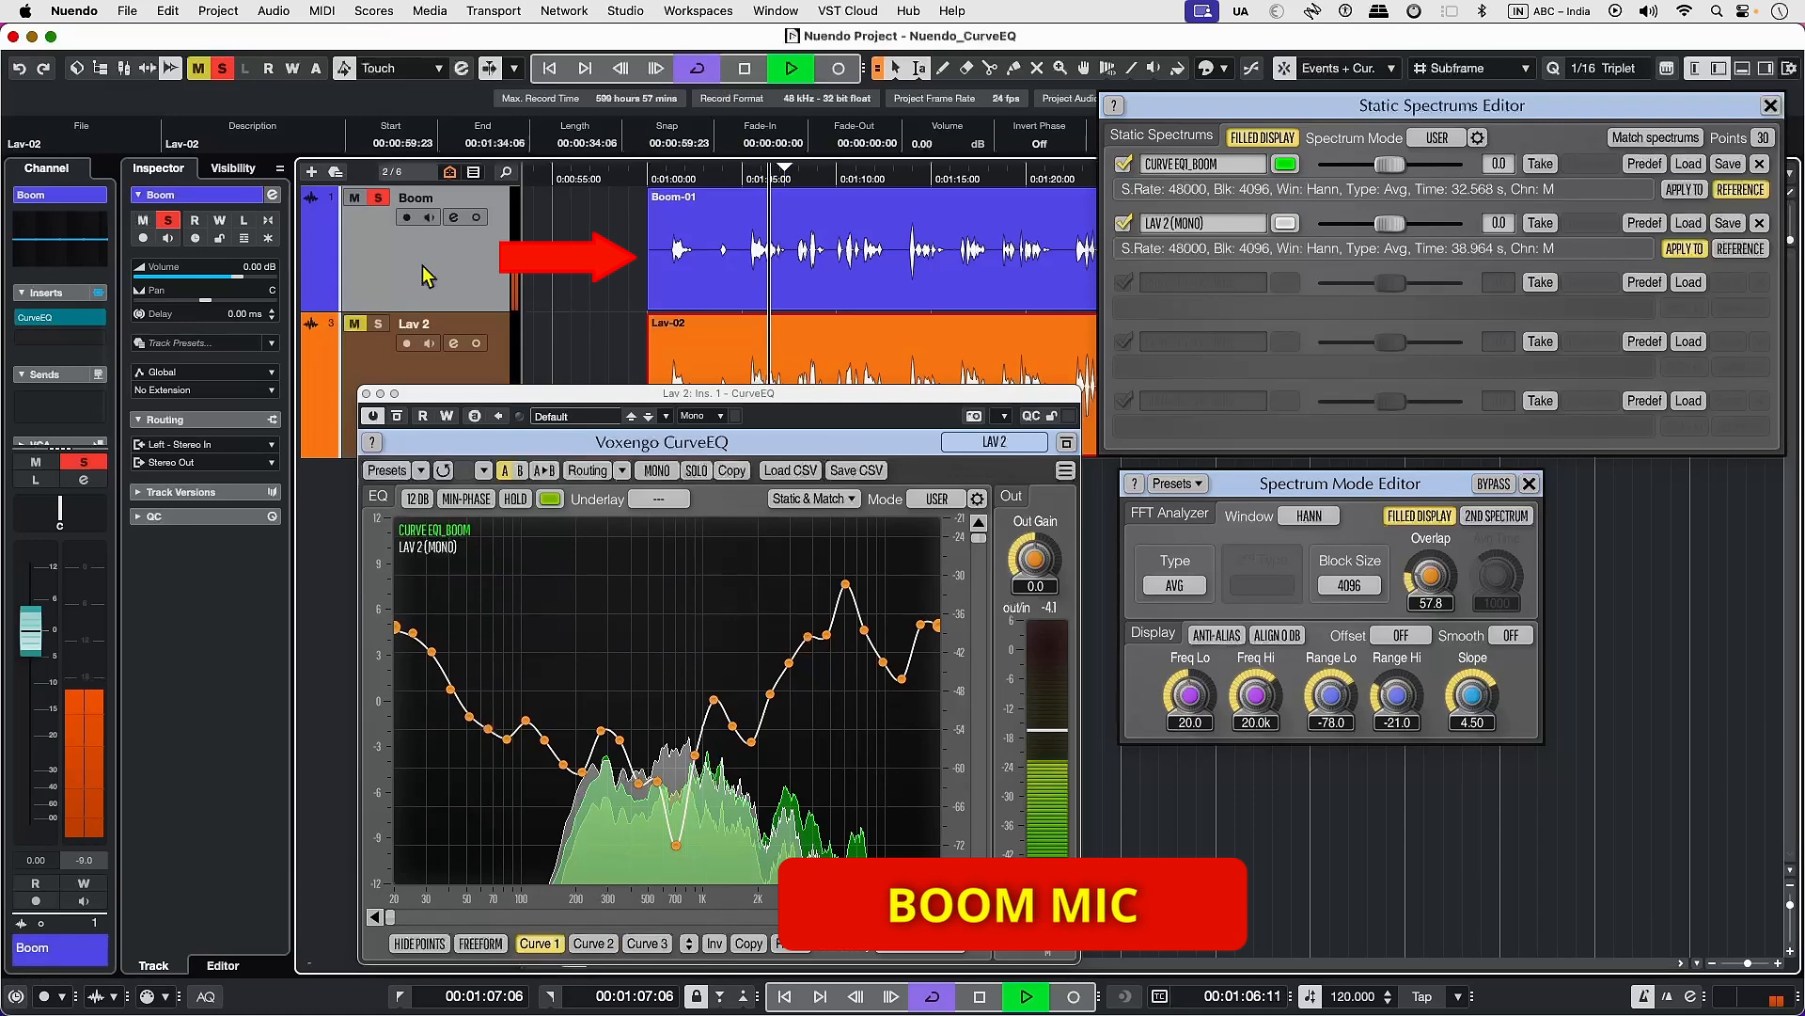
pyautogui.click(361, 374)
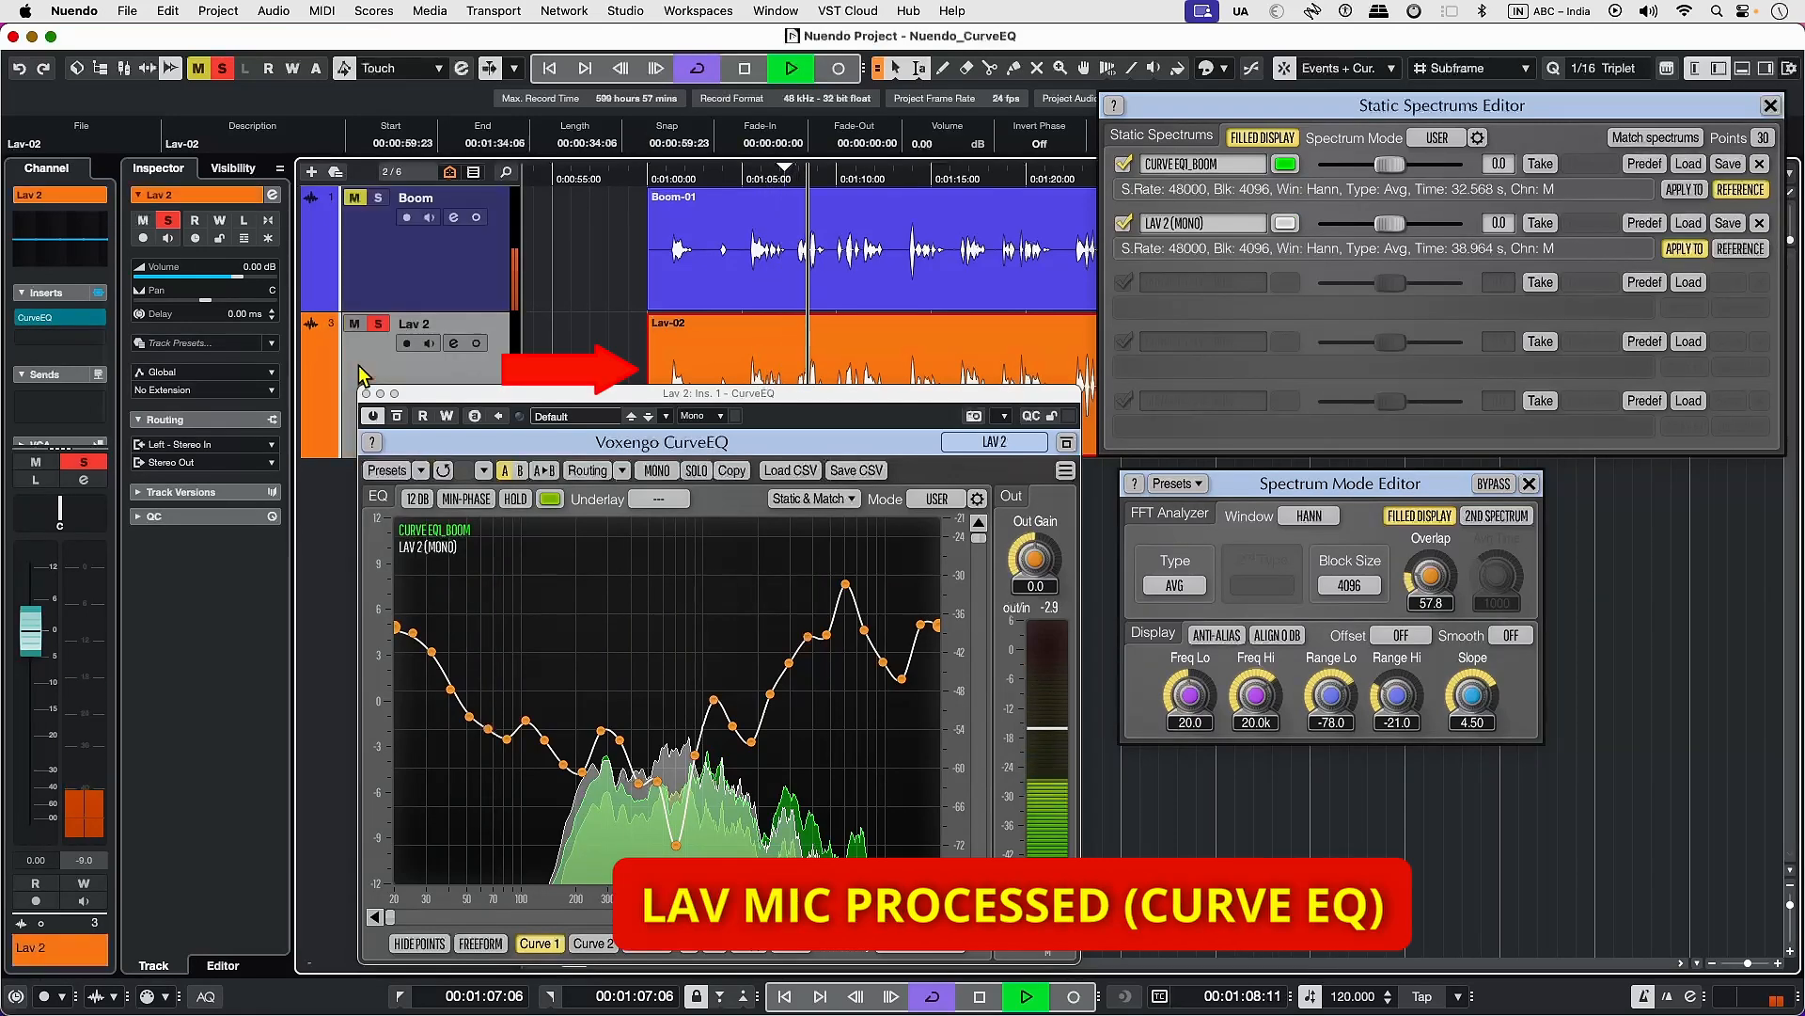
pyautogui.moveTo(28, 639); pyautogui.dragTo(28, 626)
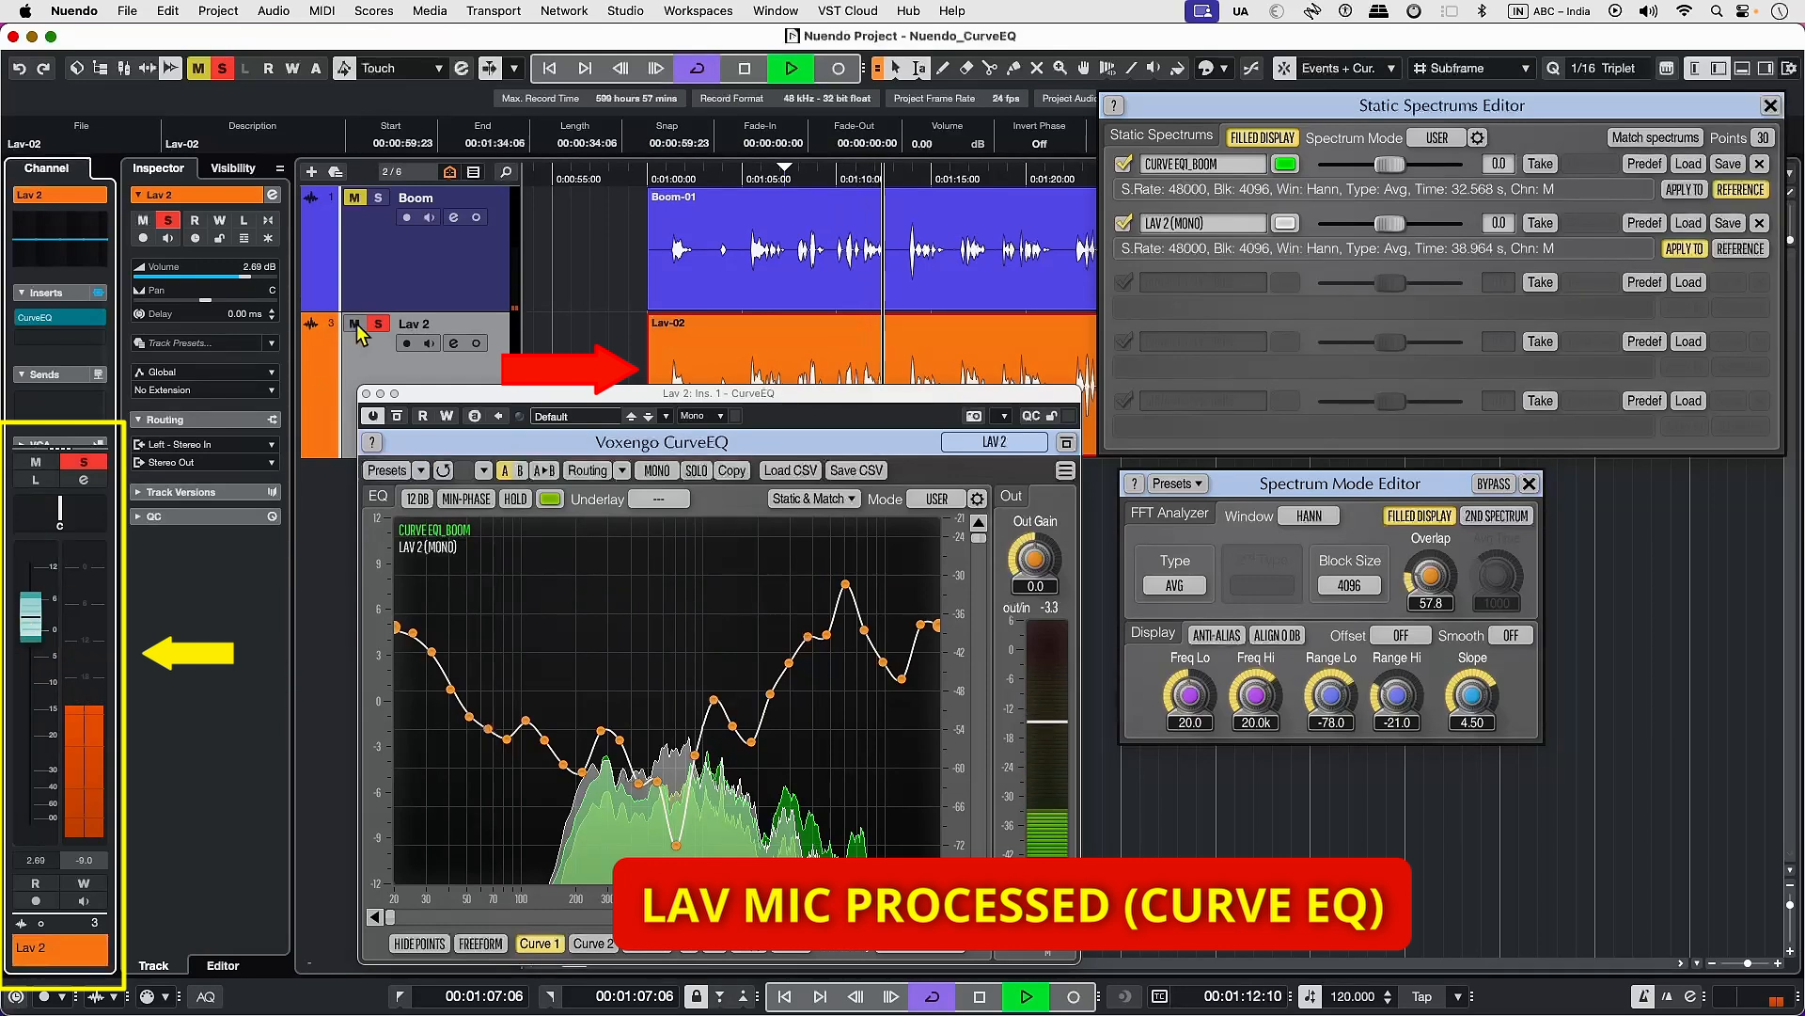
# - Alternate playback between Boom and the level-adjusted Lav 2 track to compare their tone, and stop playback
pyautogui.click(425, 293)
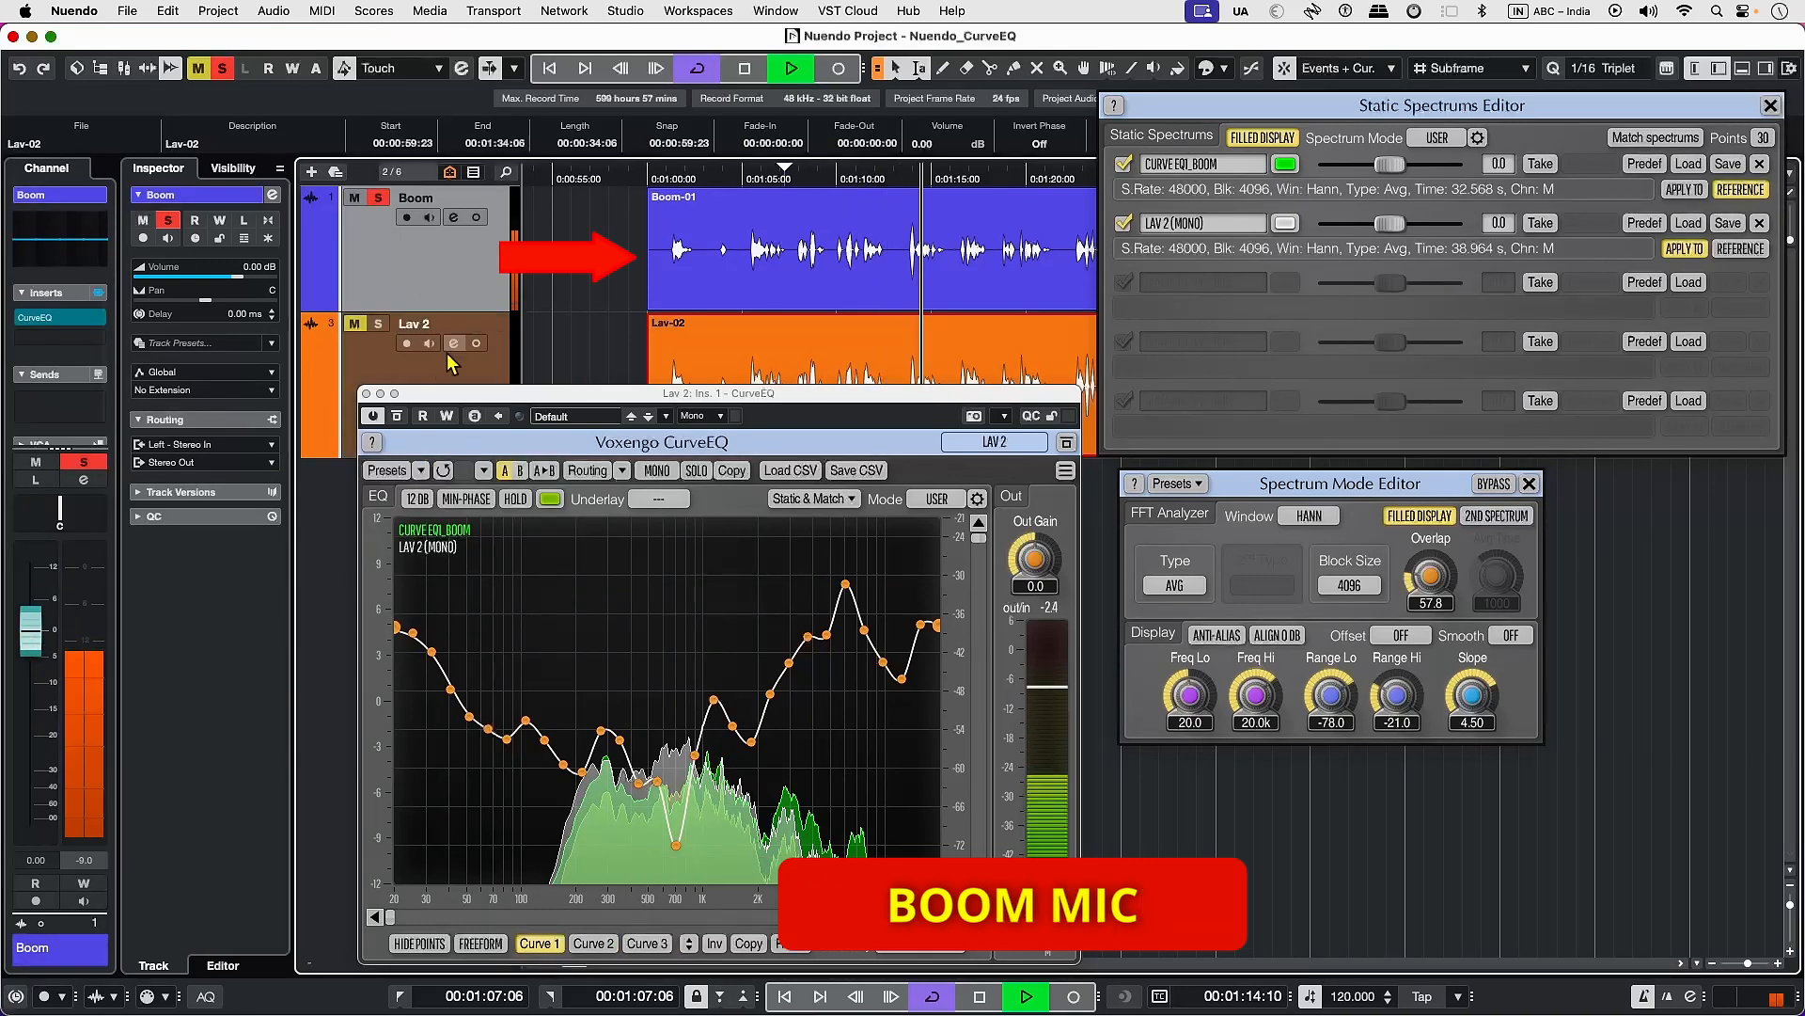
pyautogui.click(370, 374)
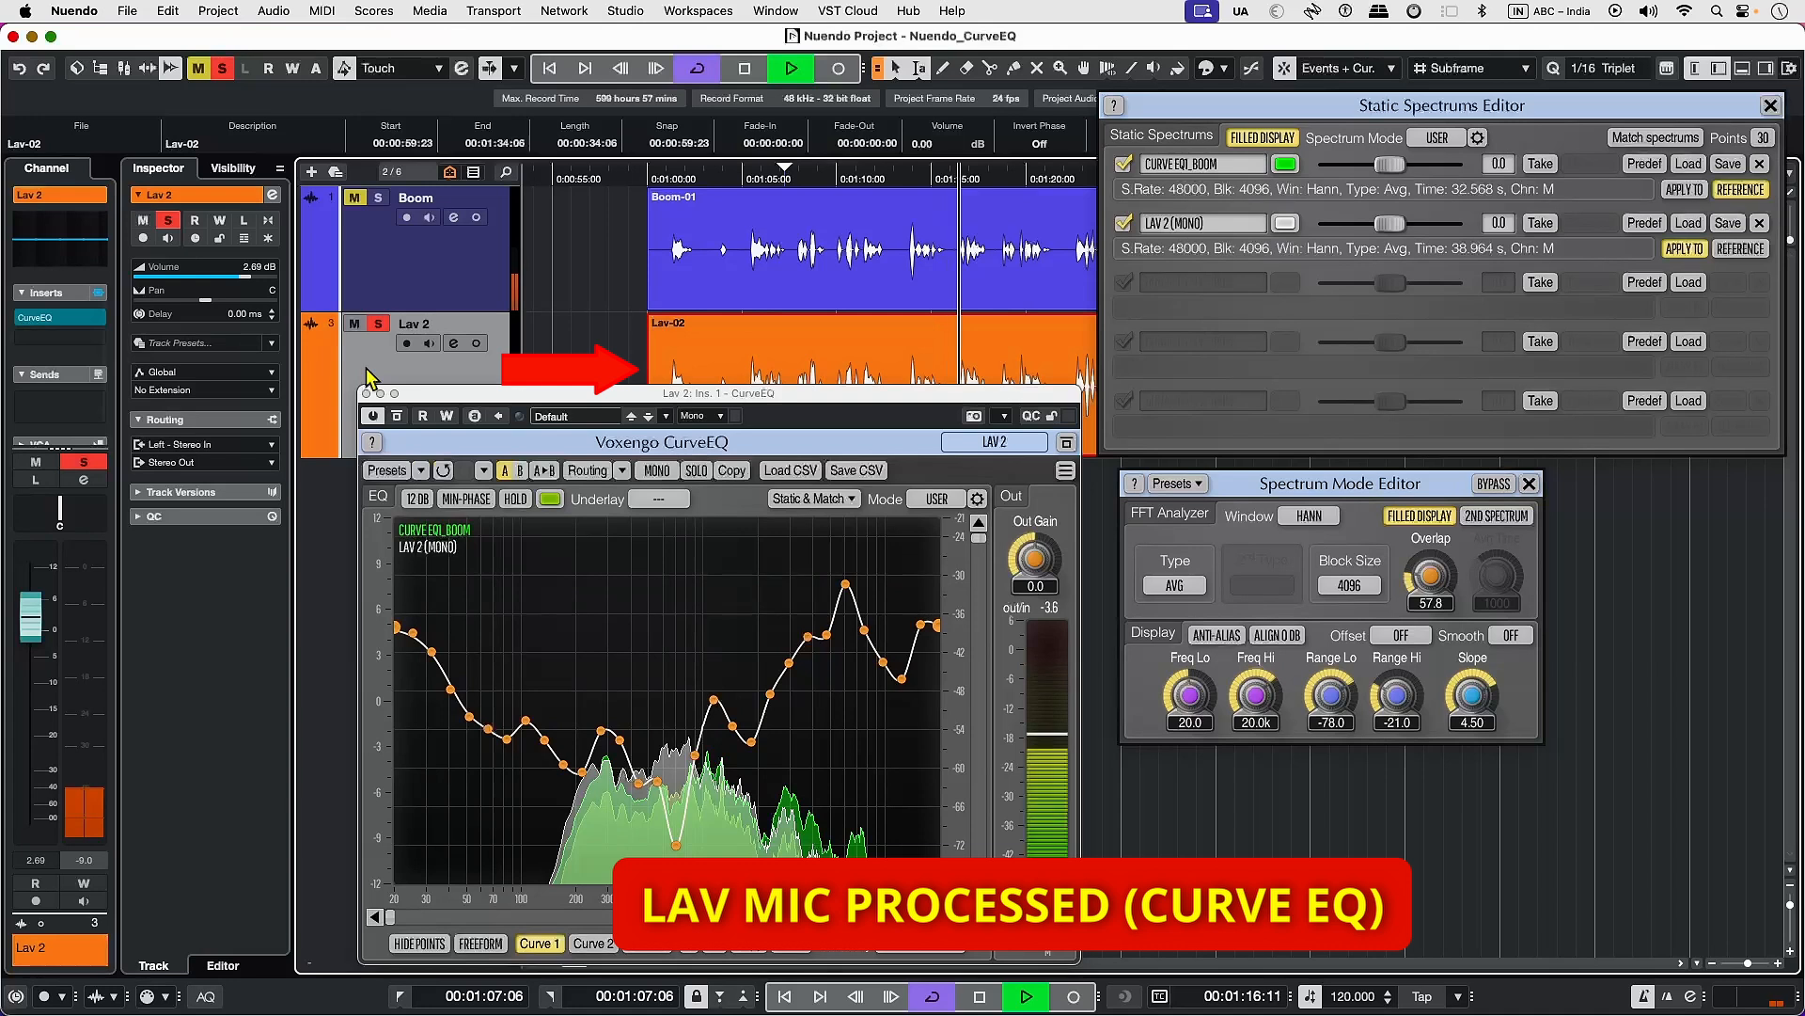
pyautogui.click(425, 275)
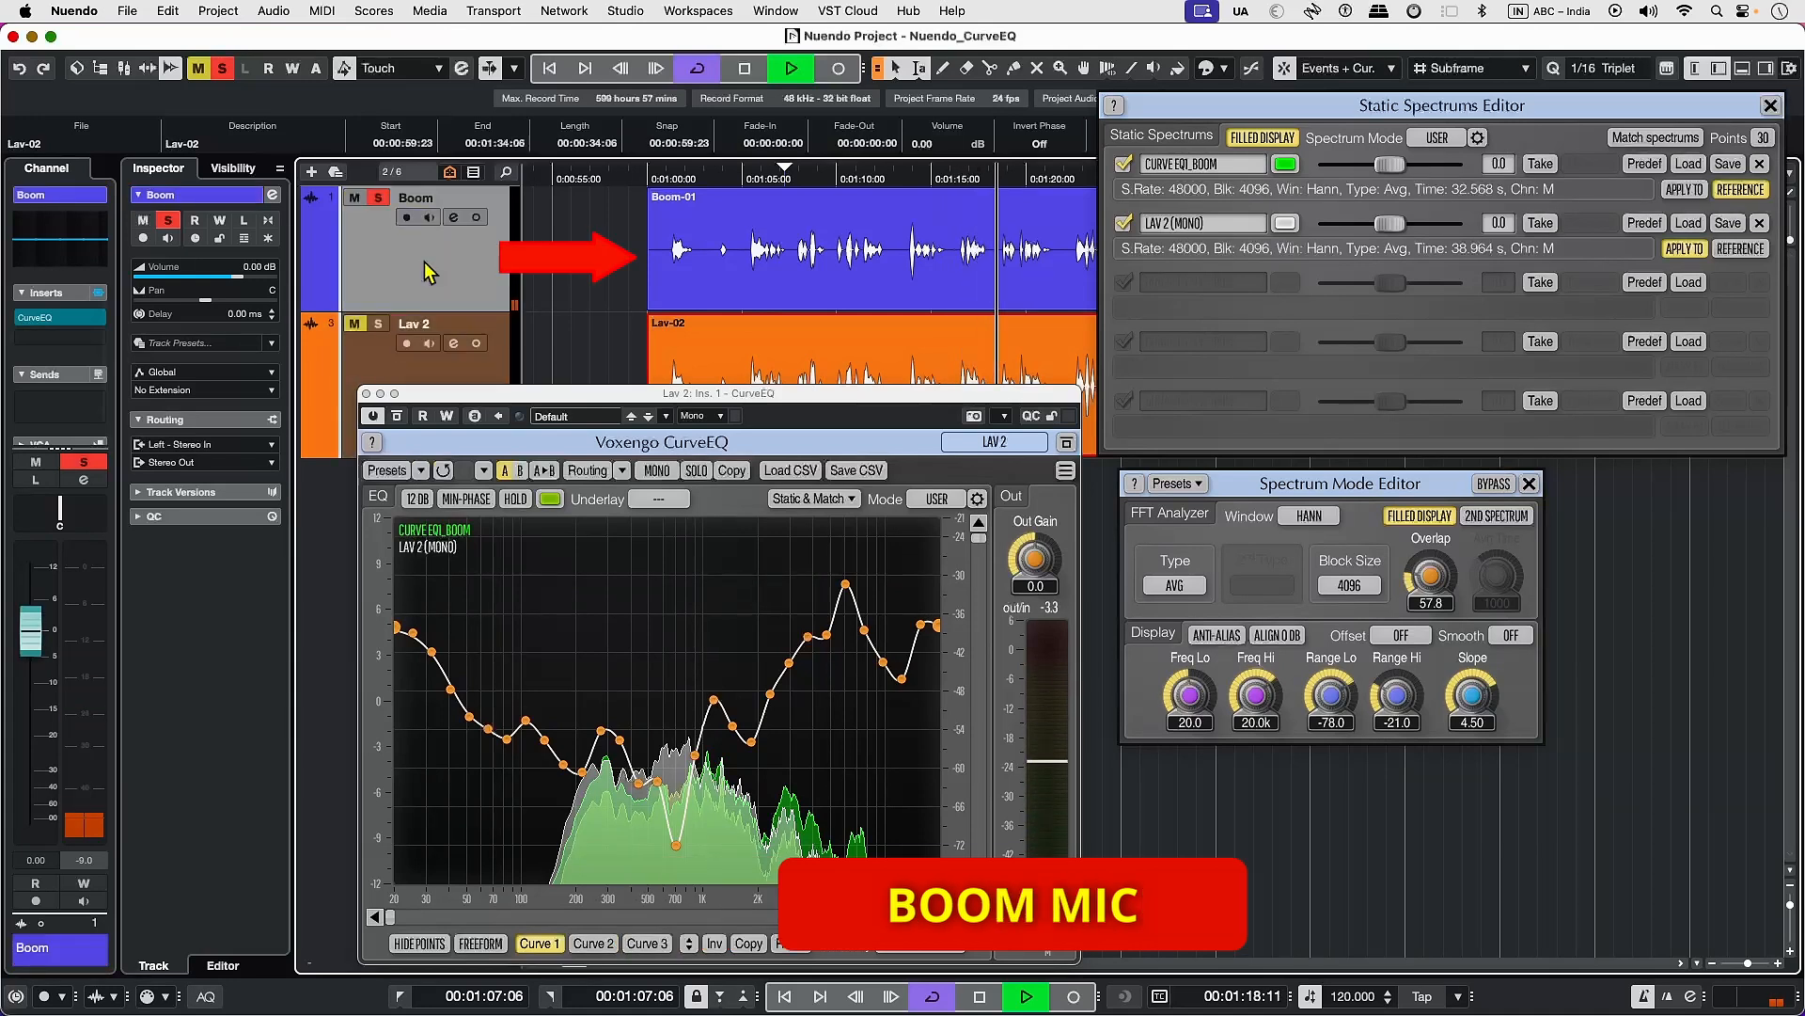
pyautogui.click(383, 374)
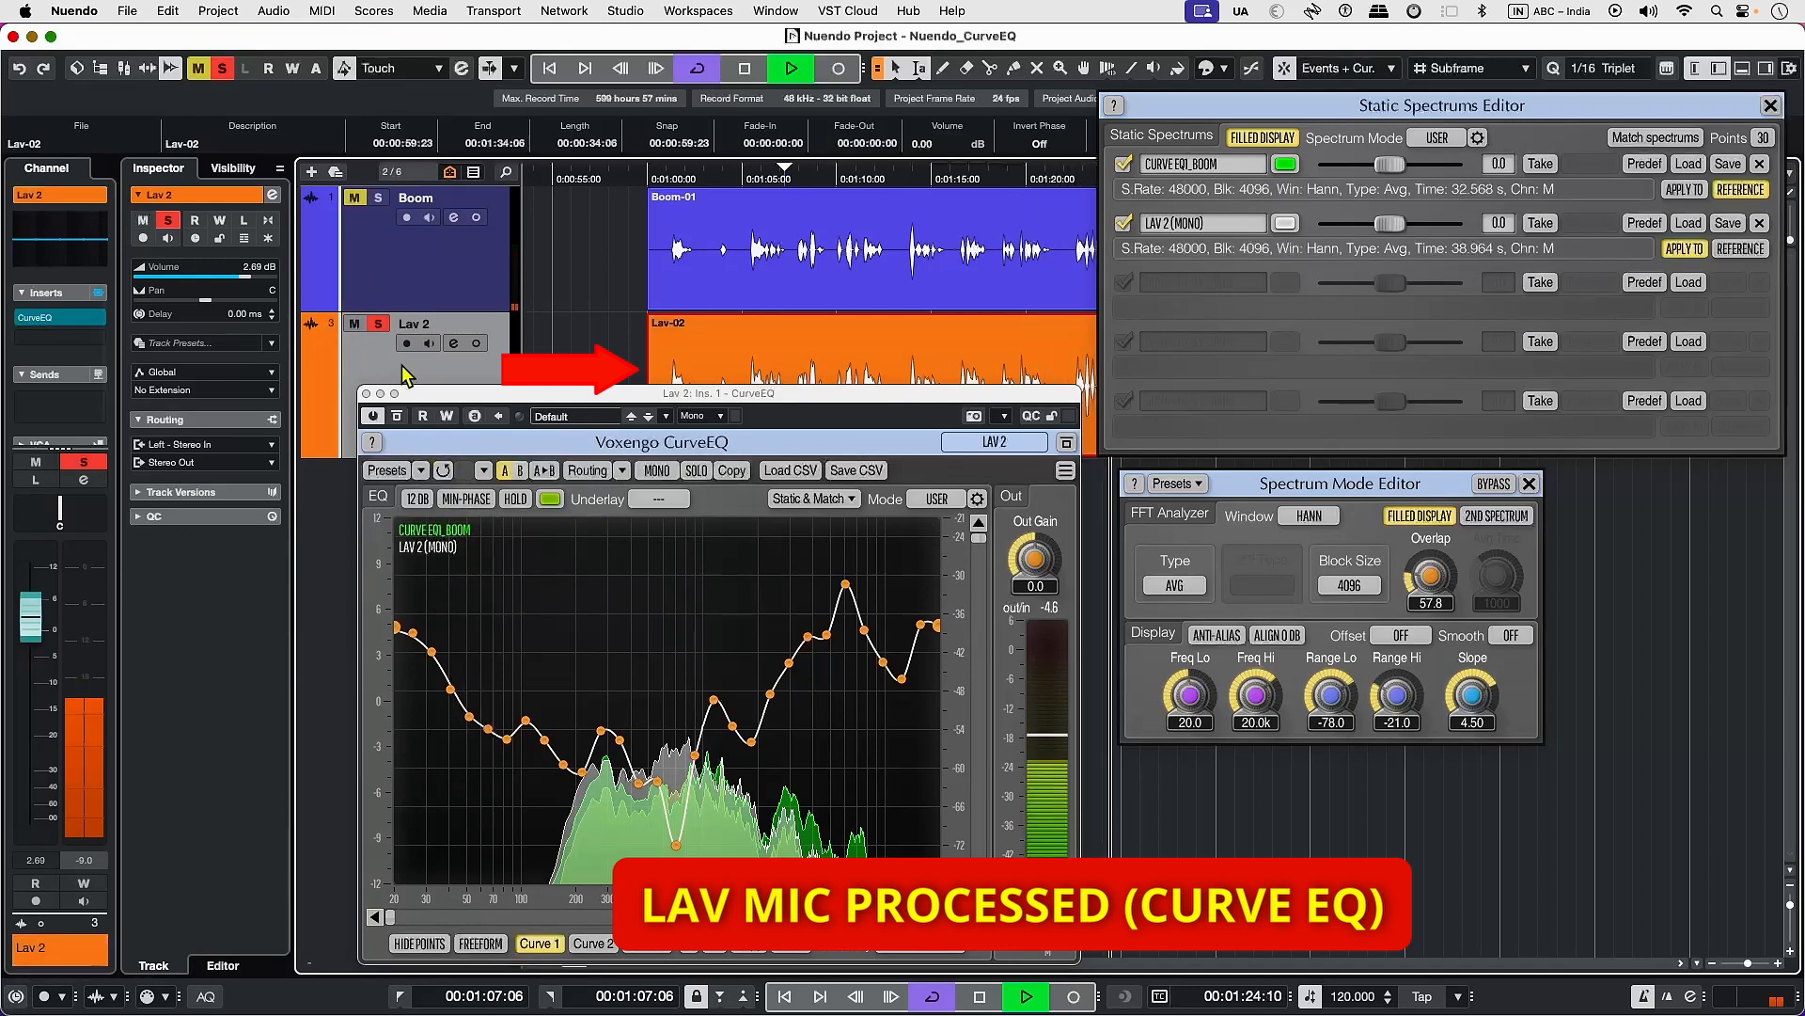
pyautogui.press('space')
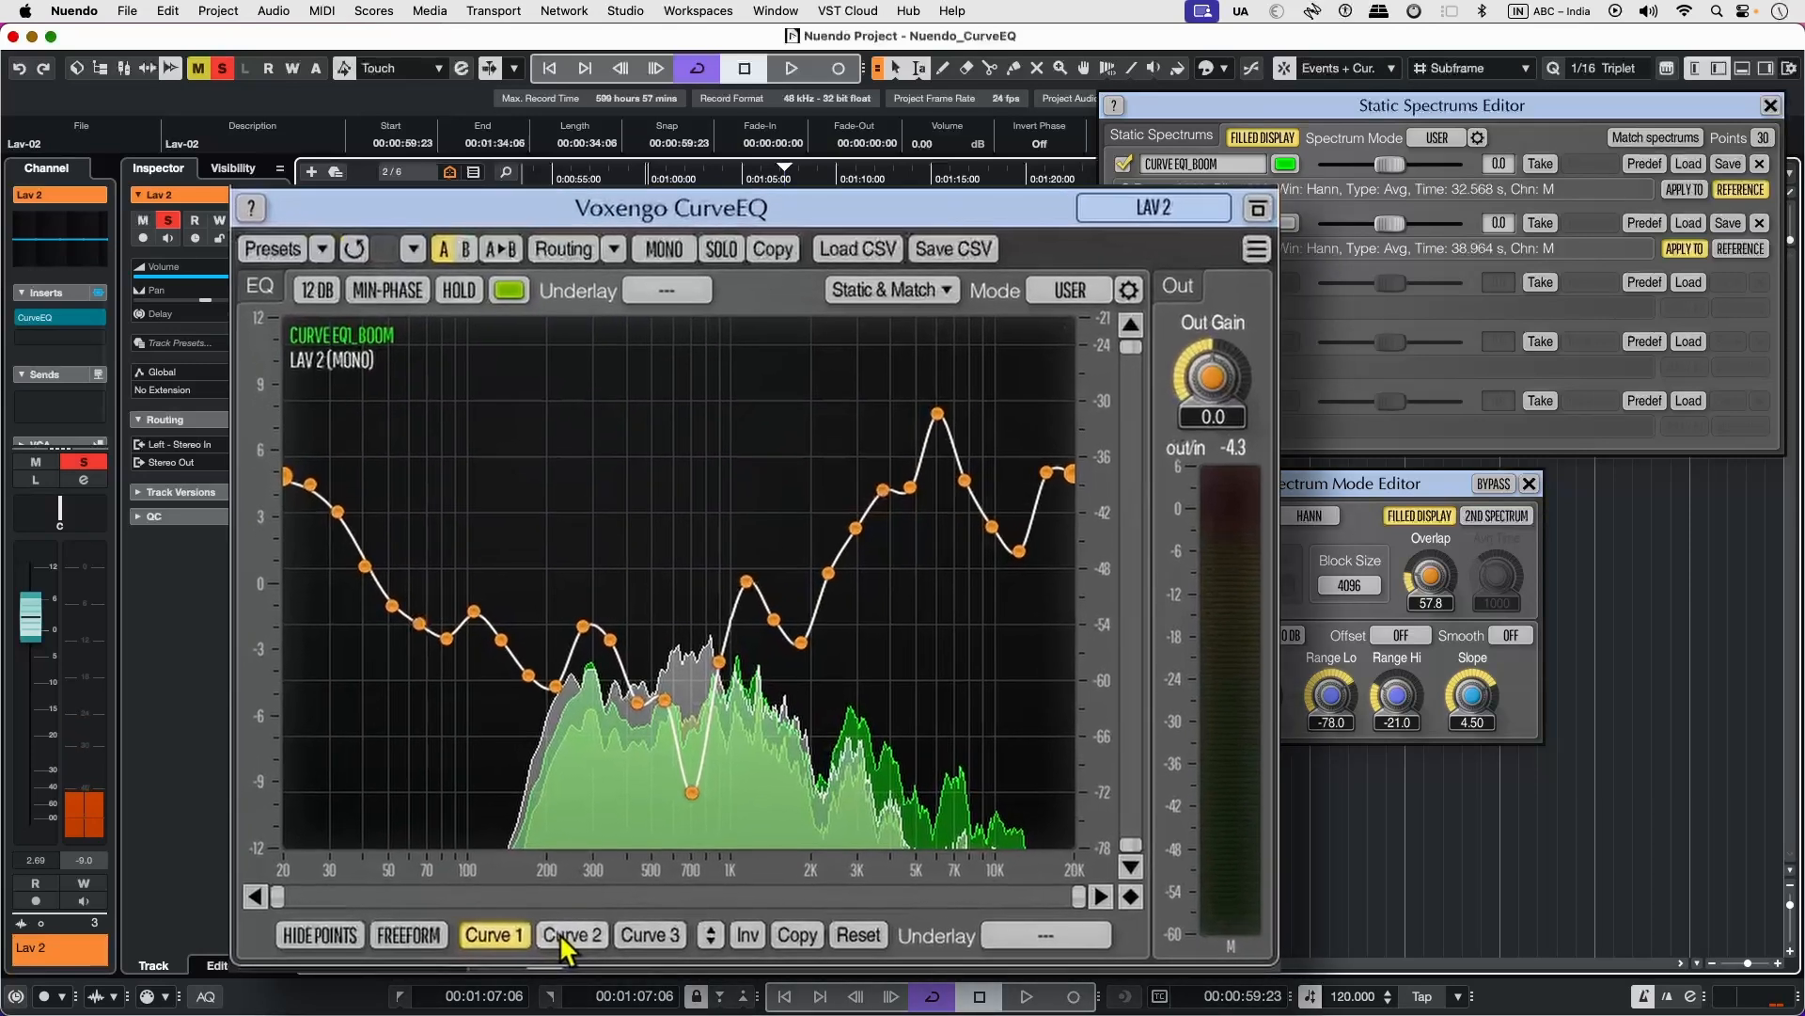
# - Raise the low-frequency end of Lav 2's Curve 2 by about 1 dB, and audition the result against Boom
pyautogui.click(561, 933)
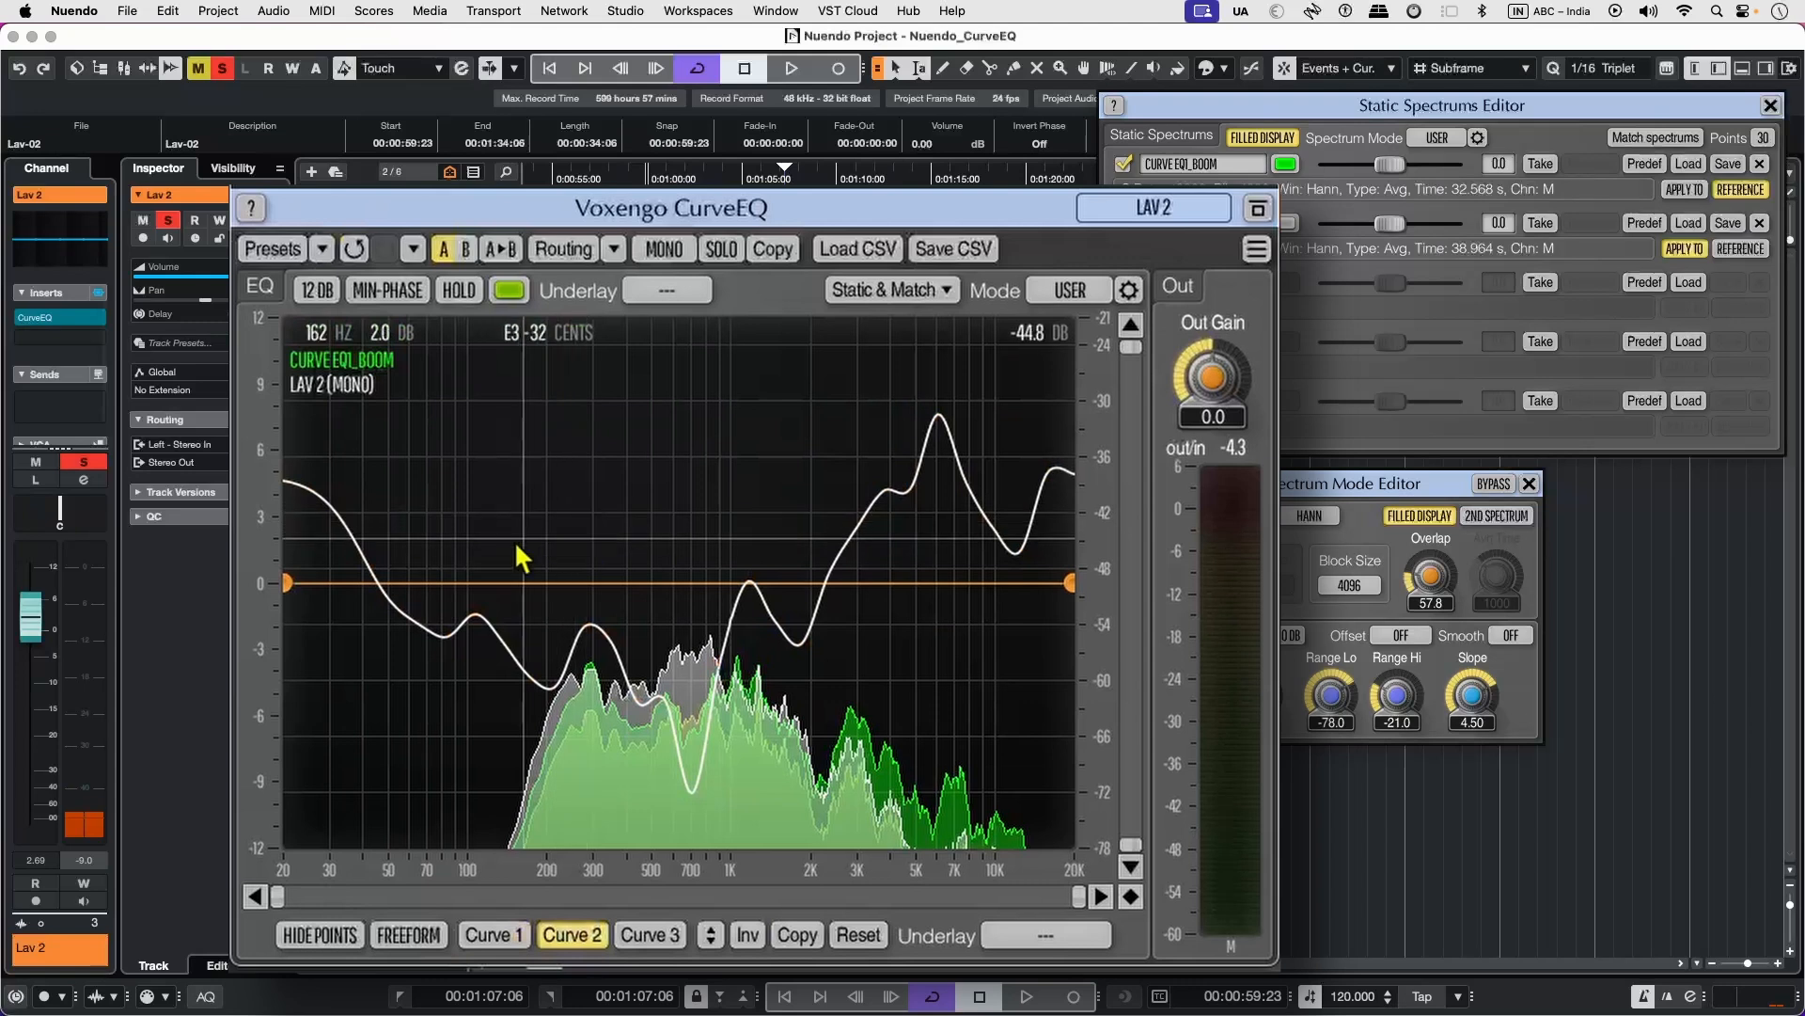
pyautogui.moveTo(282, 582); pyautogui.dragTo(287, 566)
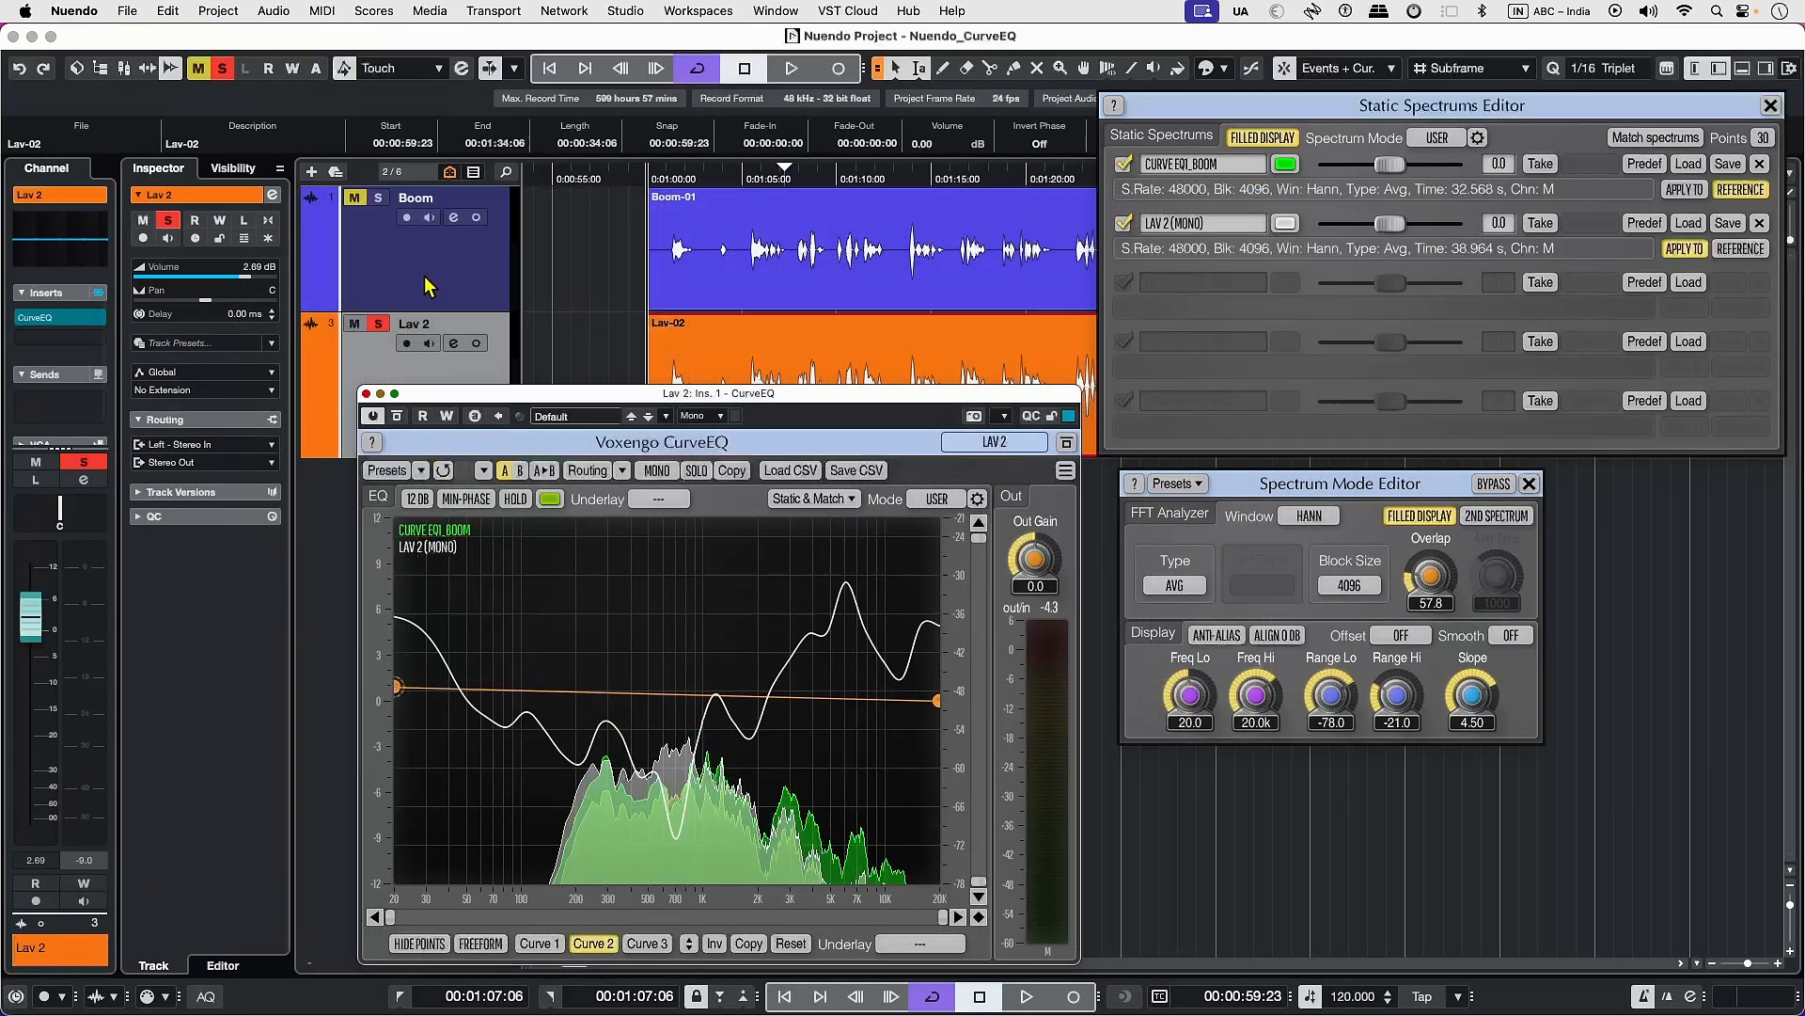
pyautogui.press('space')
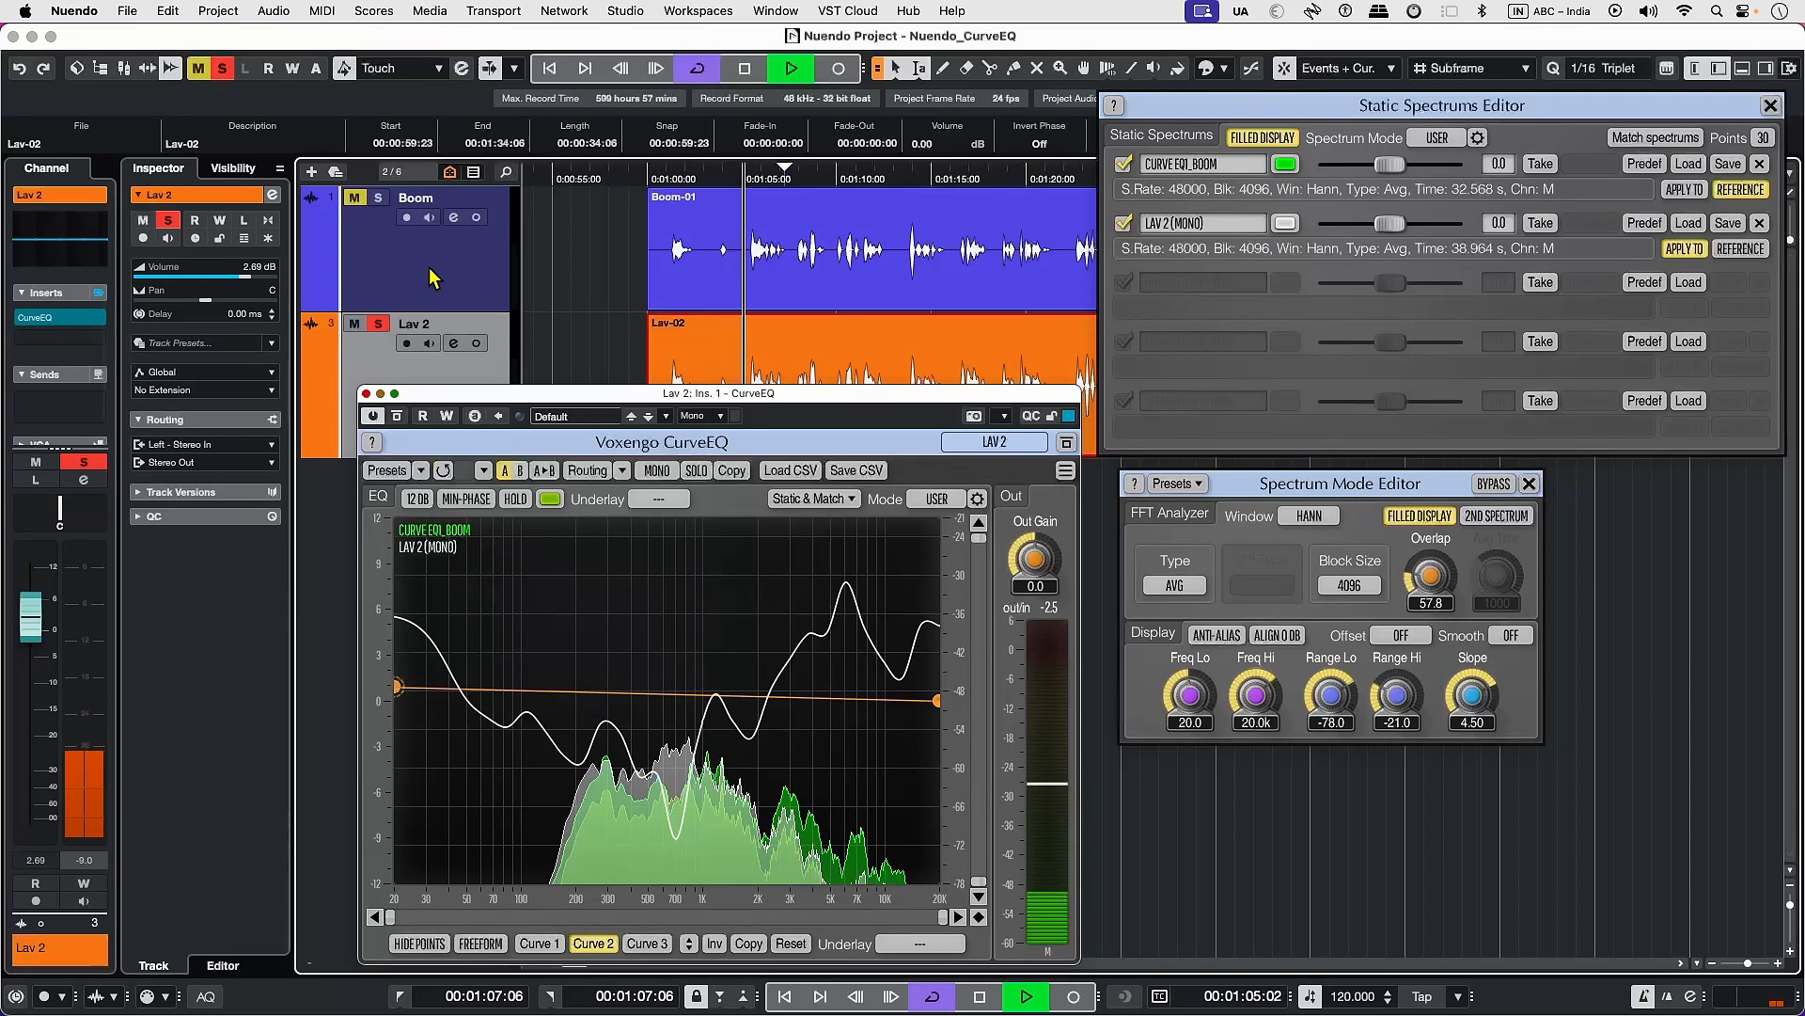
pyautogui.click(429, 267)
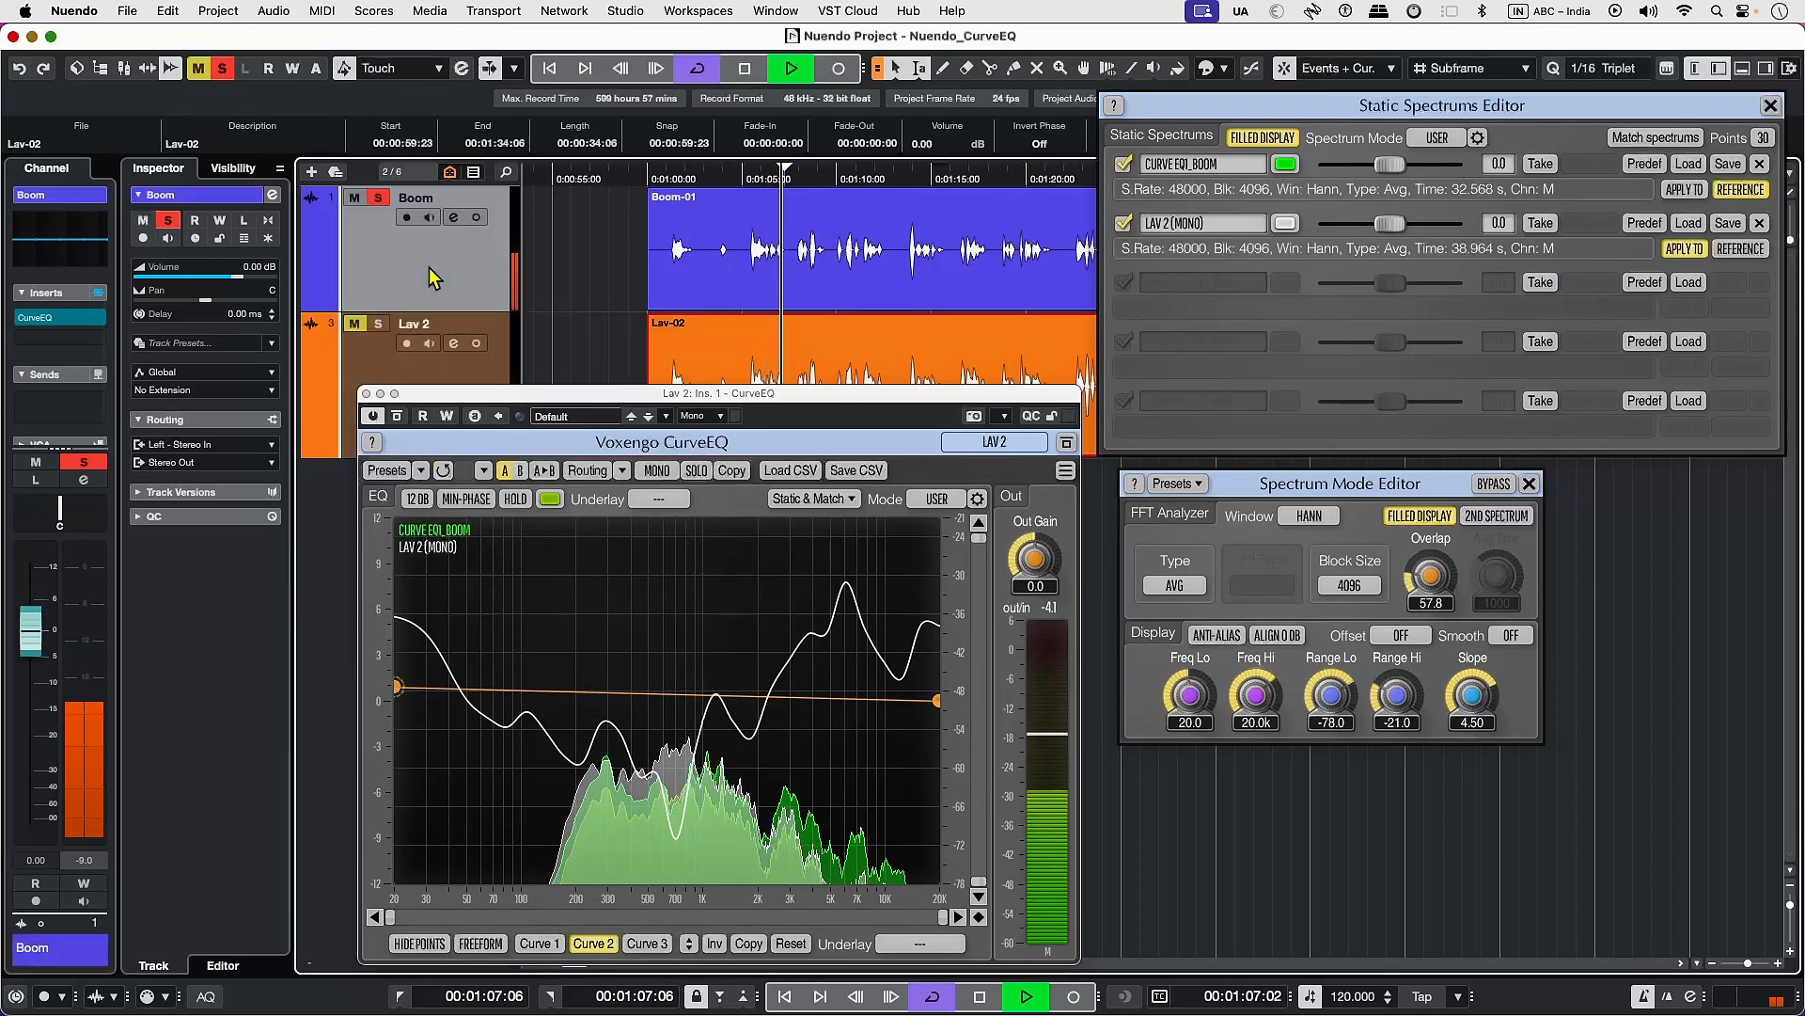
pyautogui.click(366, 372)
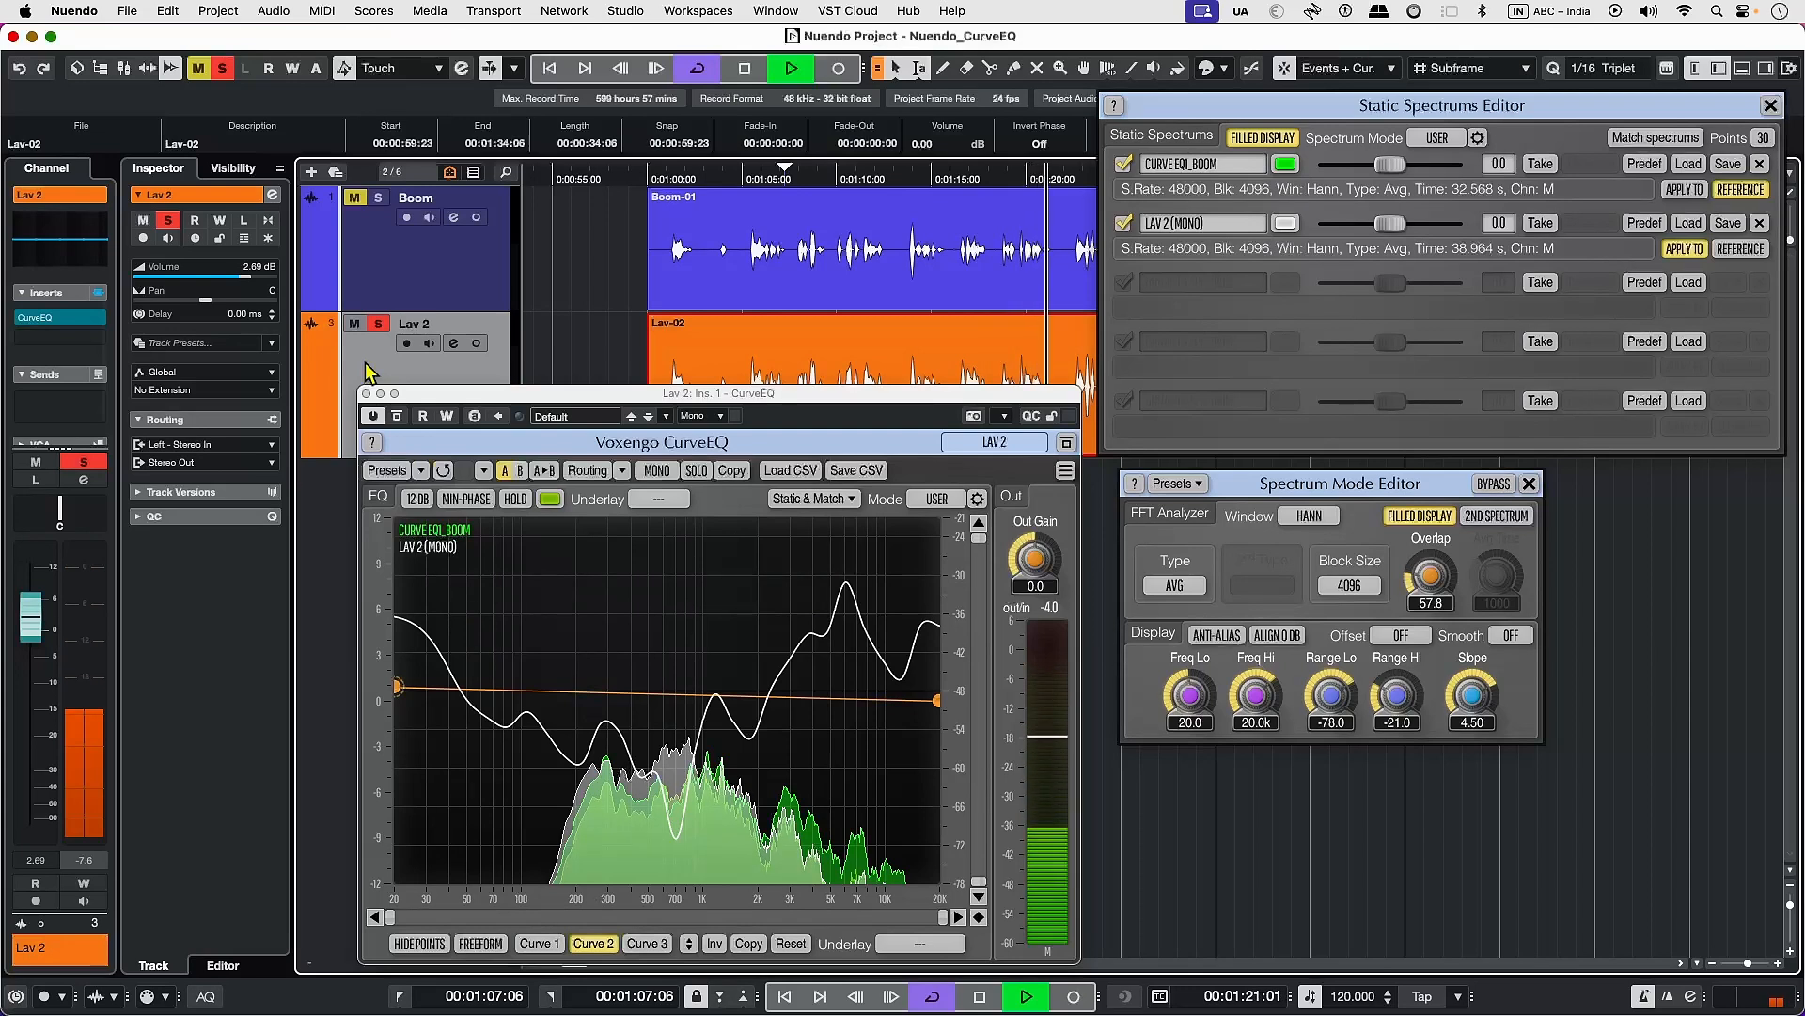
pyautogui.press('space')
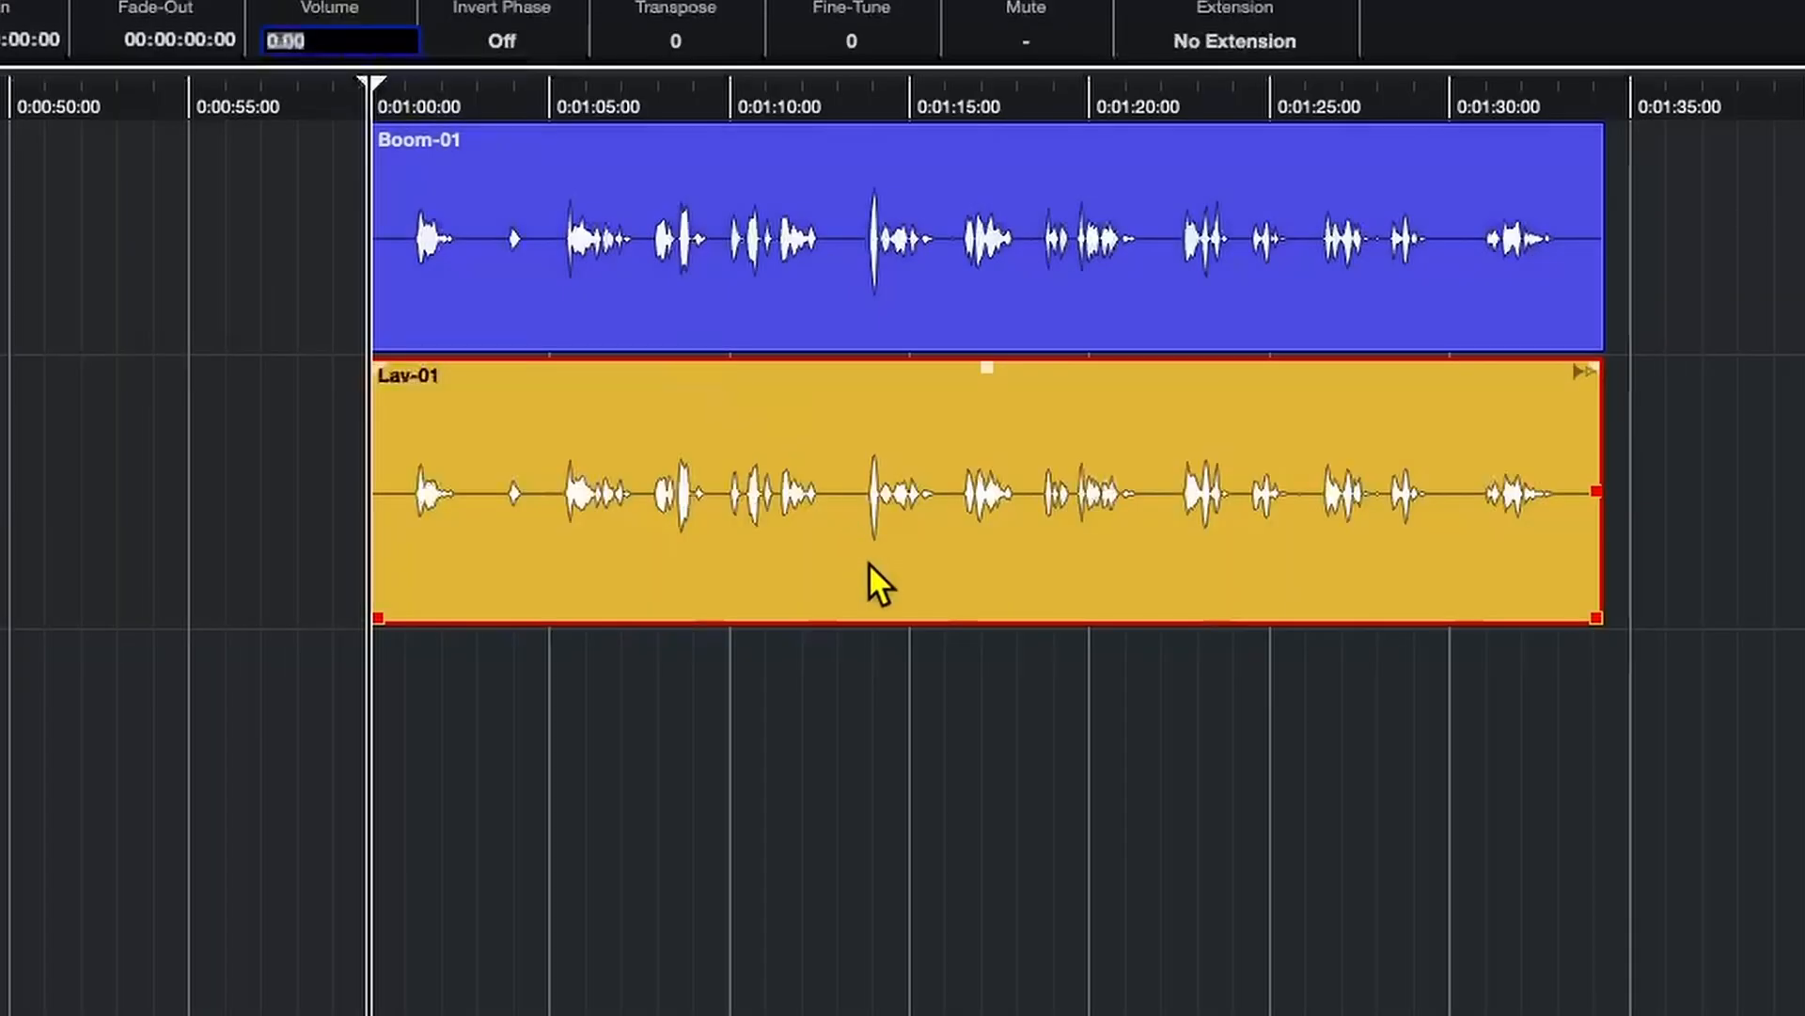
# - Raise the Lav-01 event's volume to 2.00 dB and assign it the SpectraLayers extension
pyautogui.click(870, 564)
pyautogui.moveTo(986, 364); pyautogui.dragTo(986, 298)
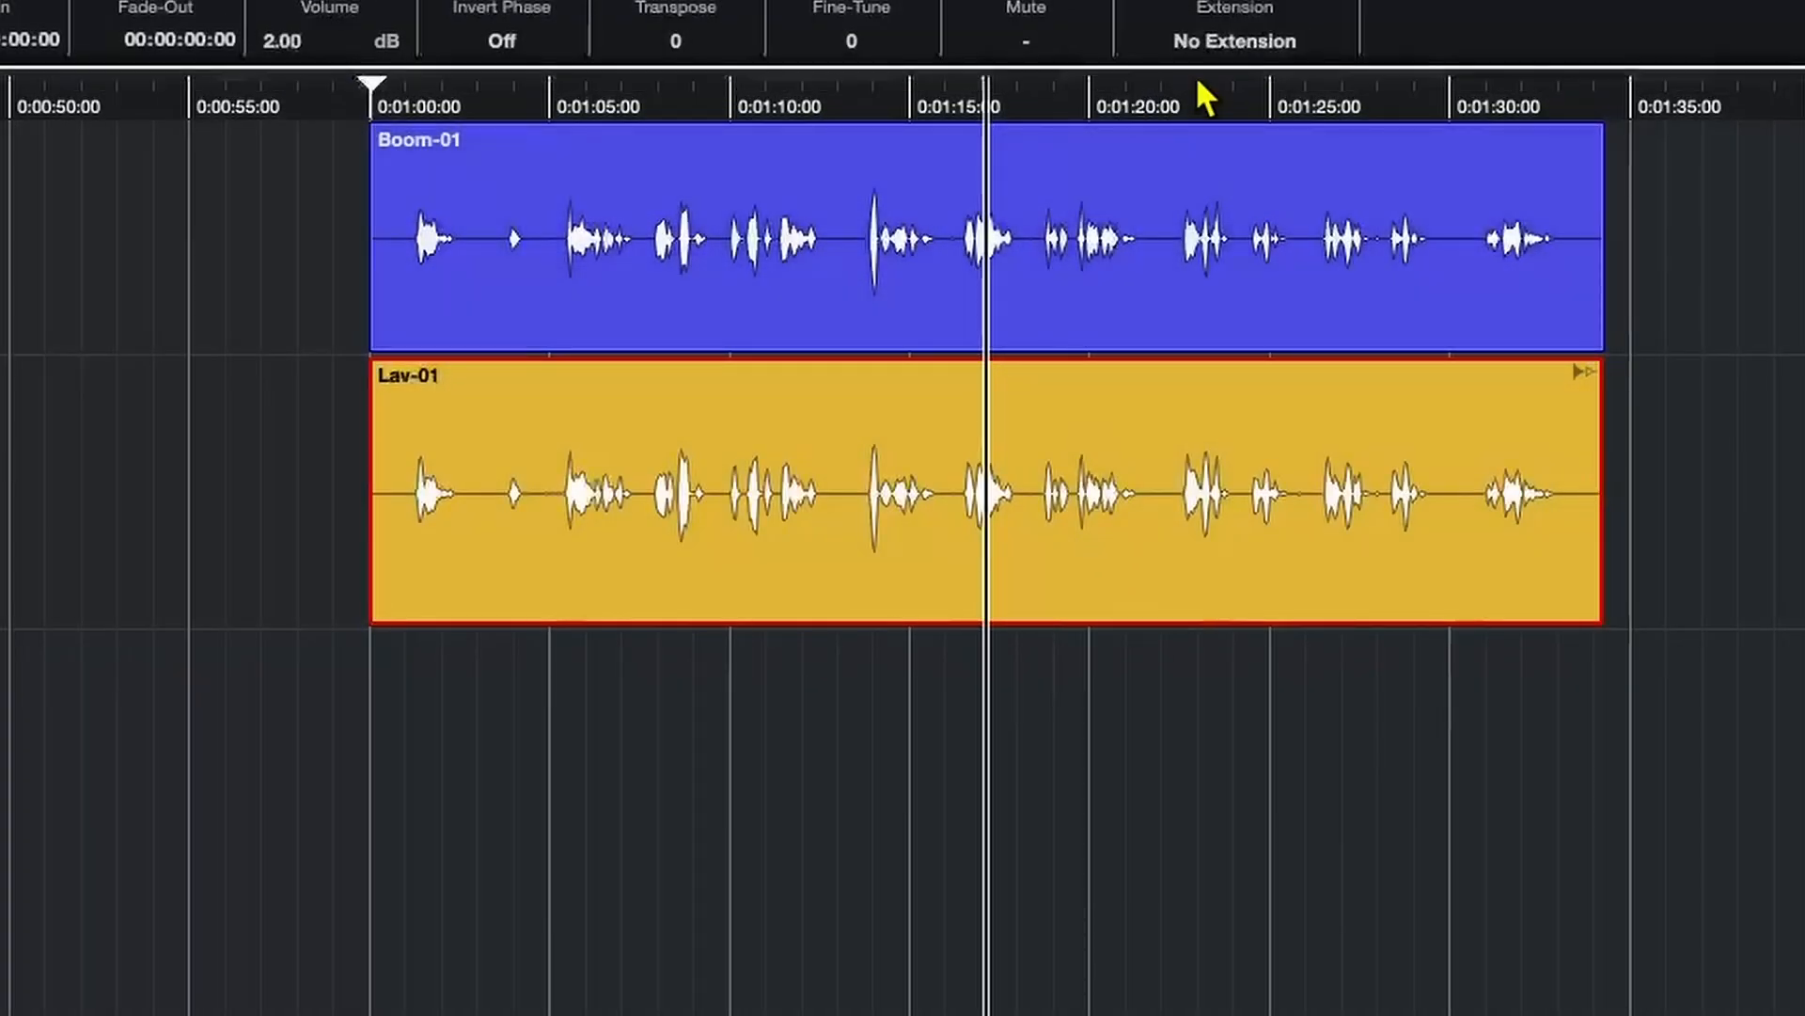
pyautogui.click(1211, 47)
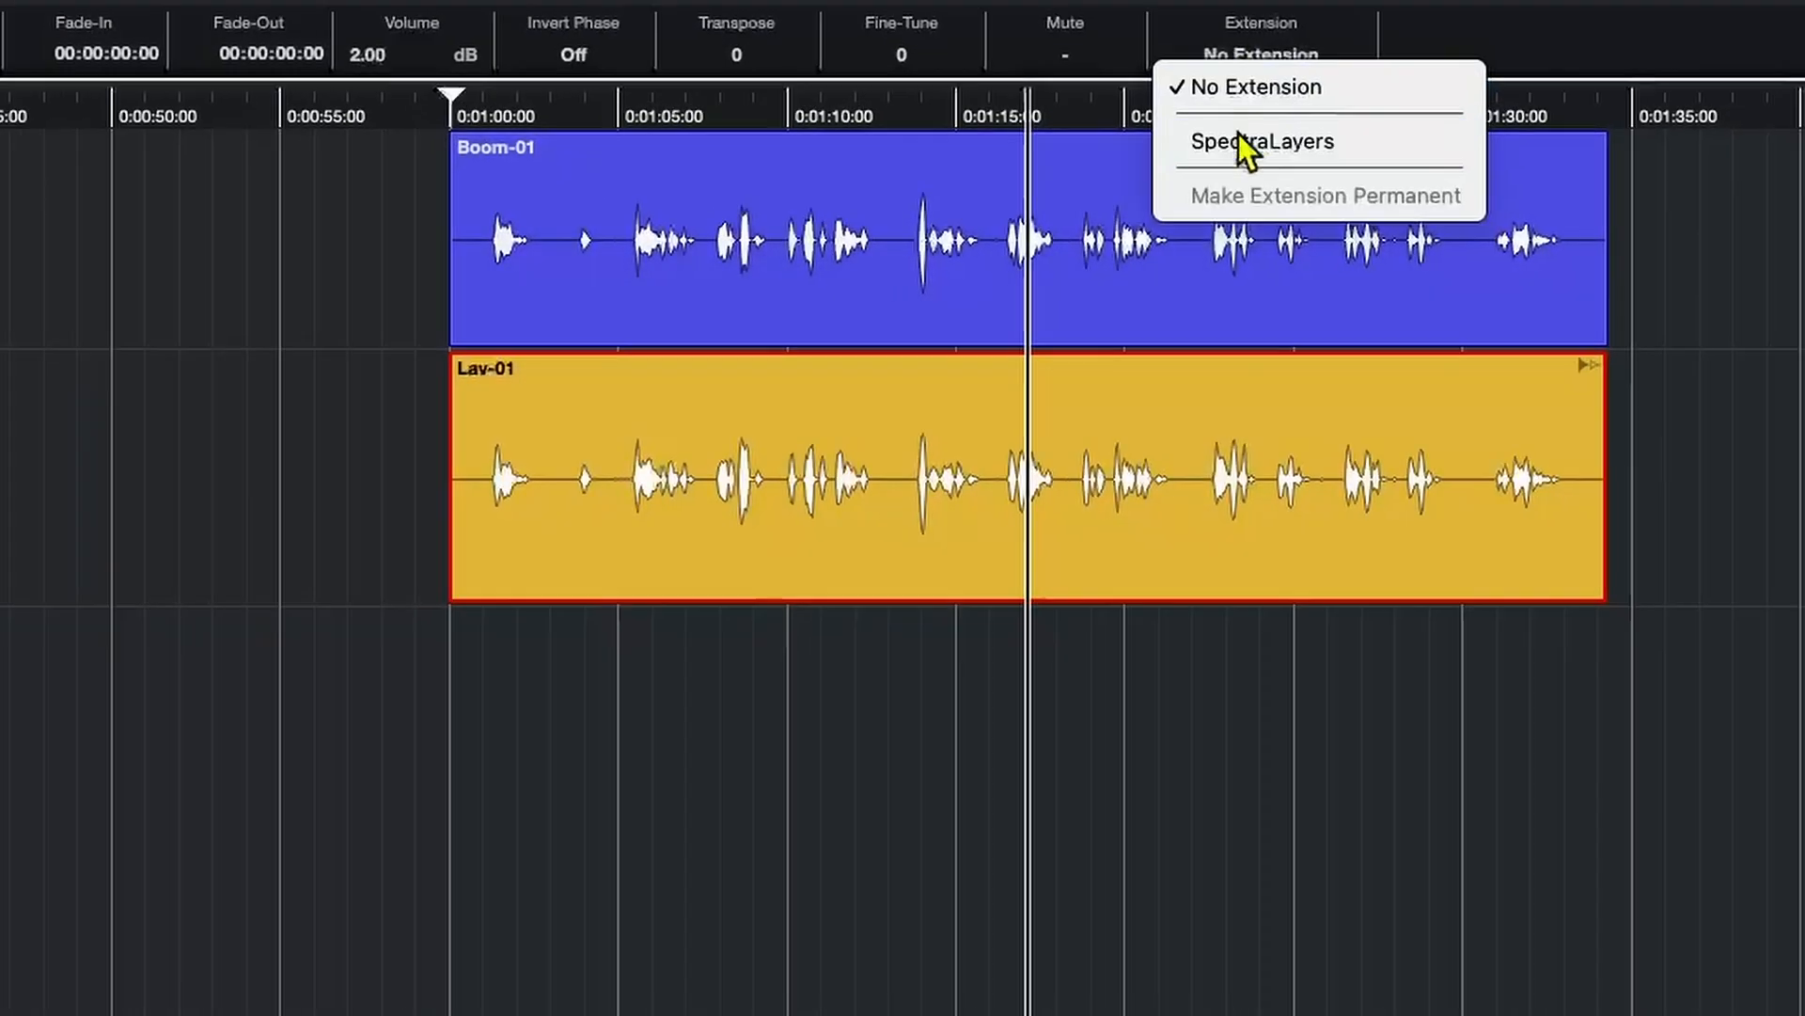
pyautogui.click(1238, 139)
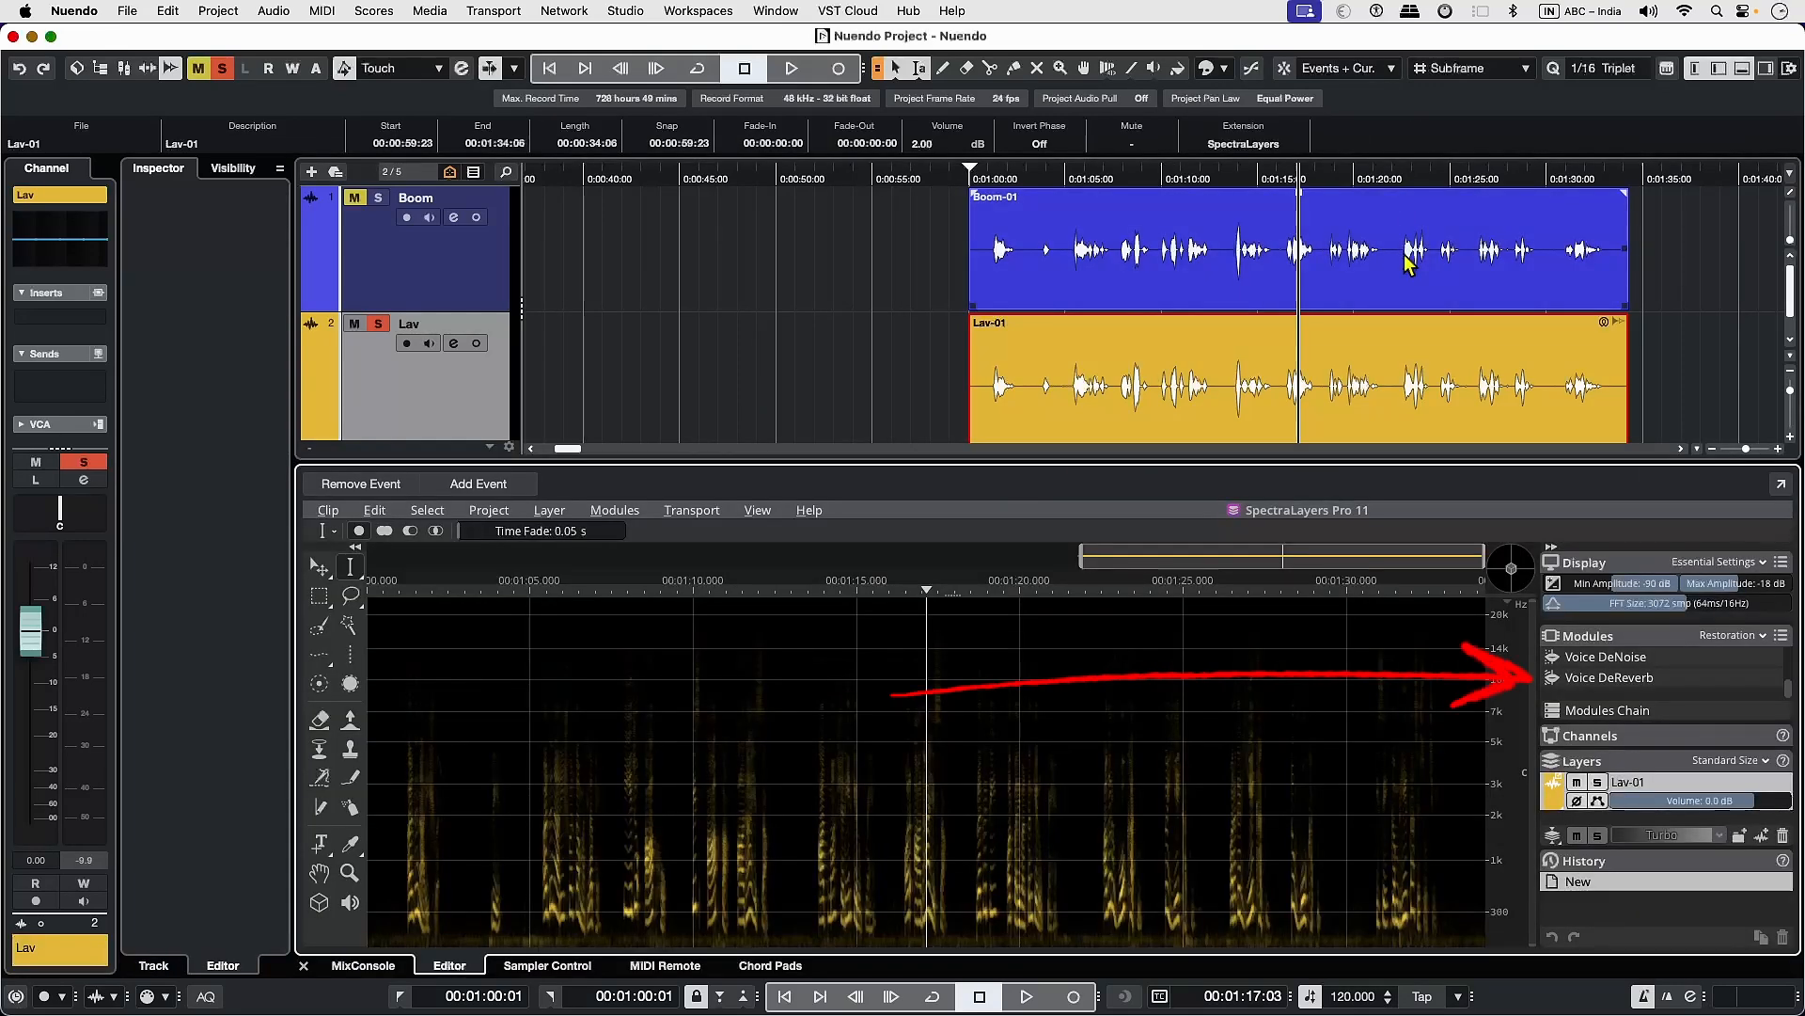
# - Apply SpectraLayers' Voice DeReverb to Lav-01 with a reduction ratio of 24%
pyautogui.click(1599, 677)
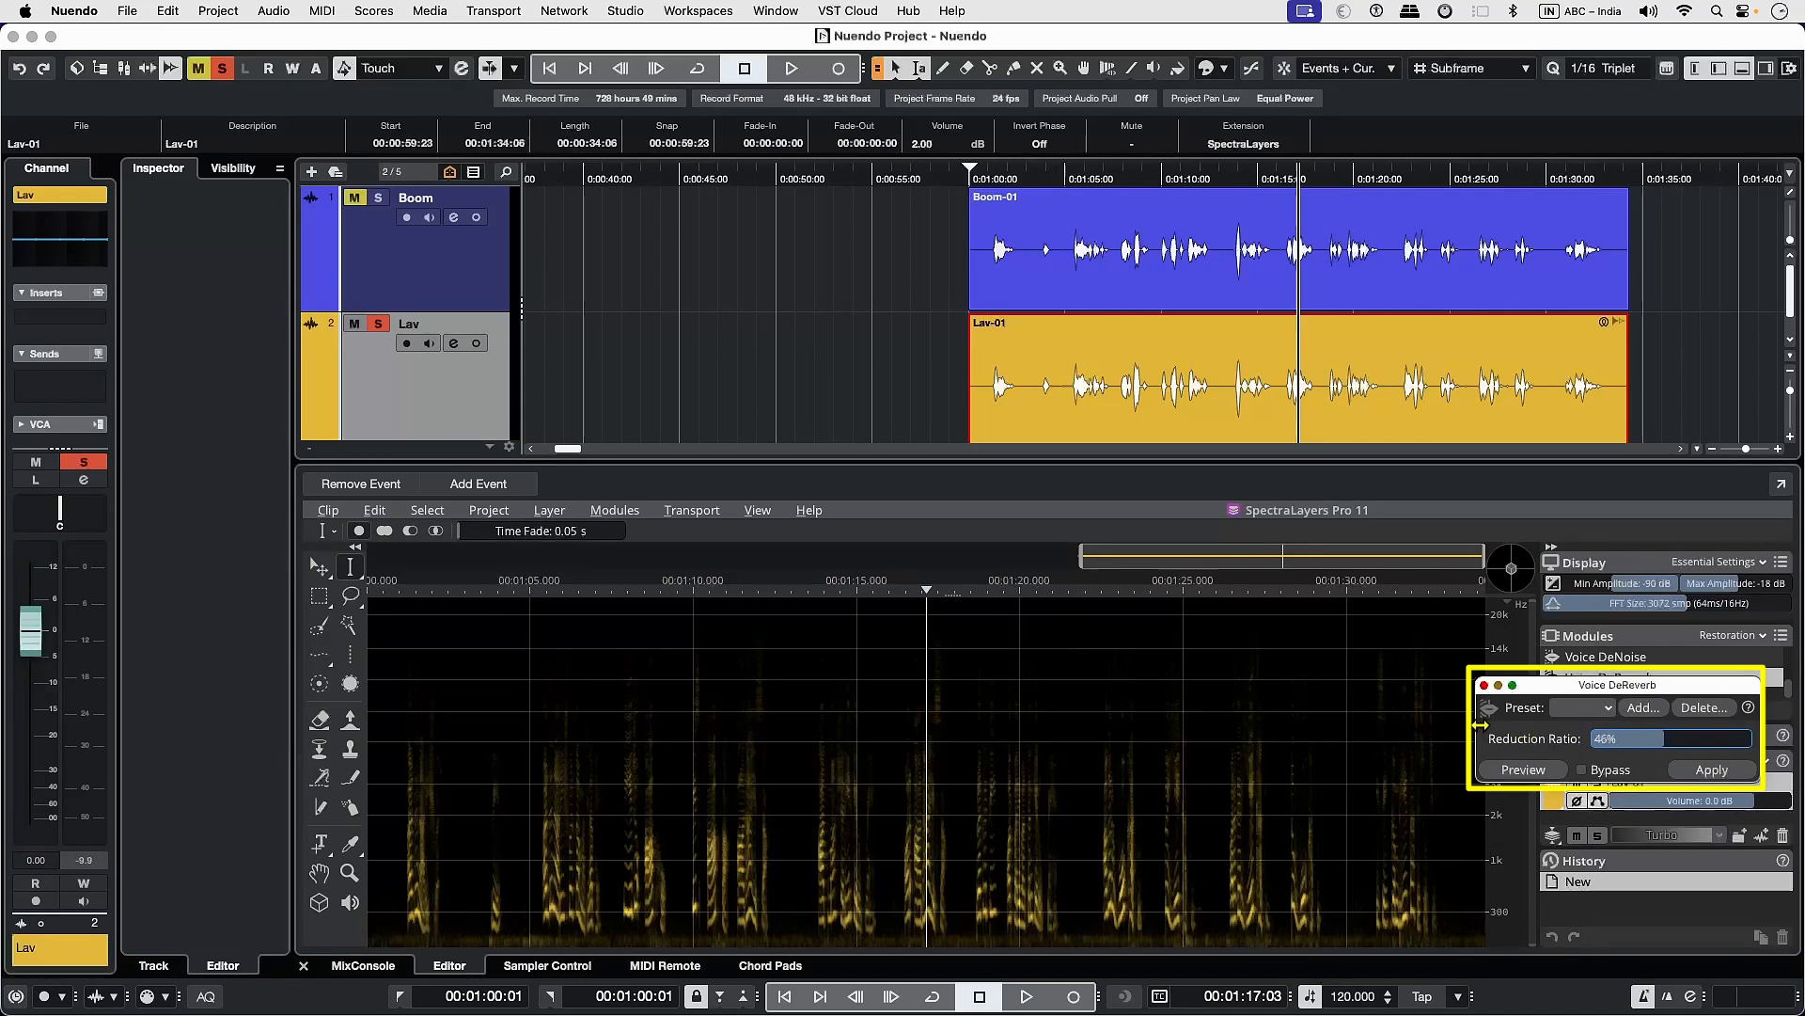
pyautogui.moveTo(1479, 722); pyautogui.dragTo(1403, 731)
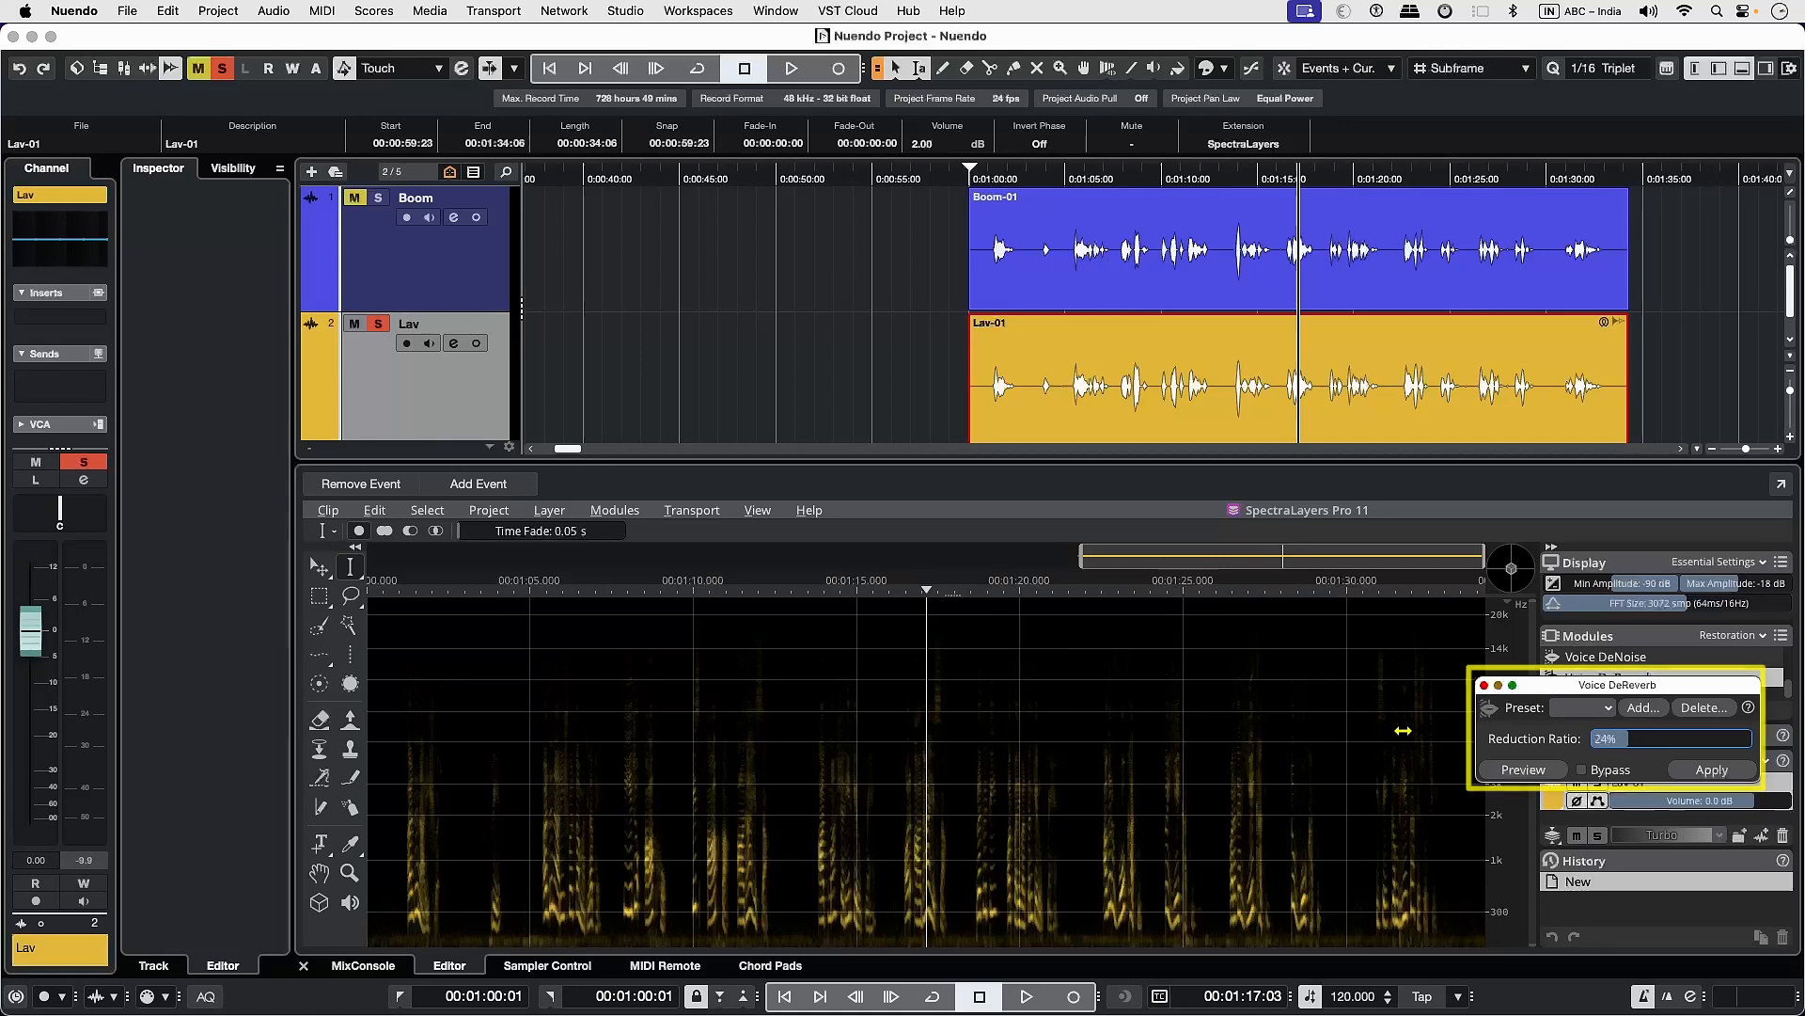
pyautogui.click(1710, 771)
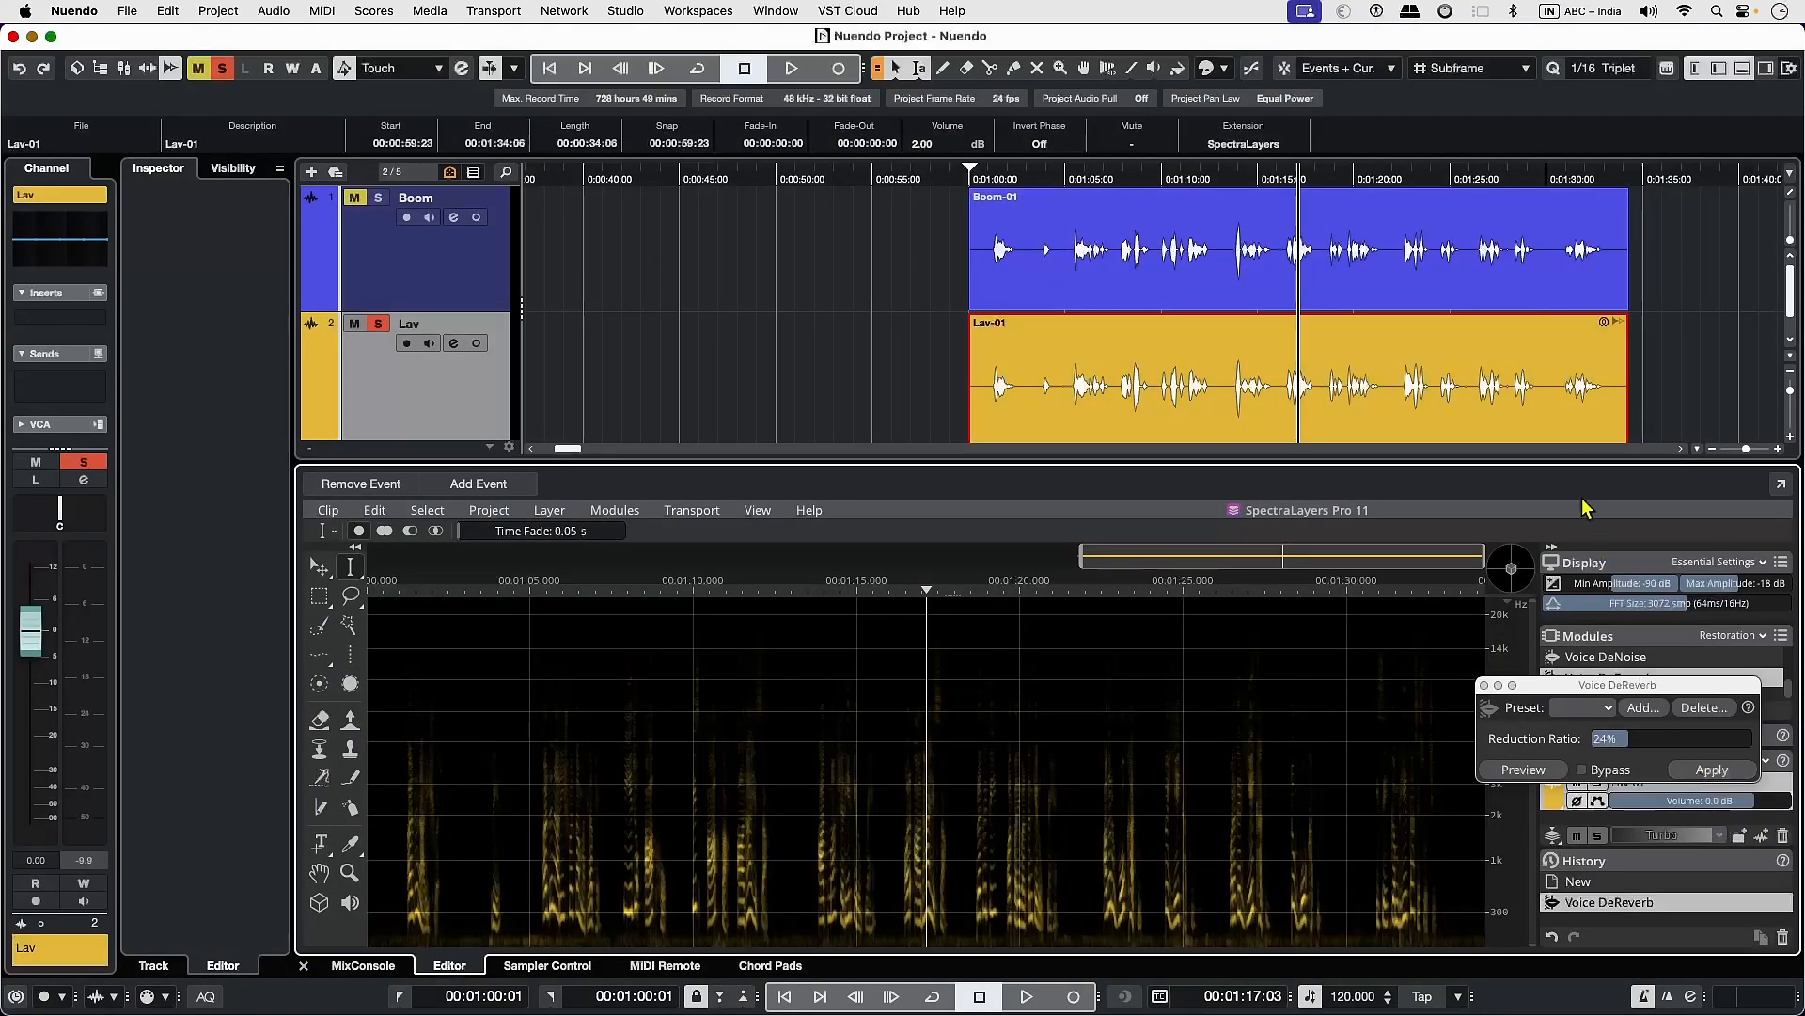
# - Play the de-reverbed Lav-01 event from about 00:01:16, and play Boom-01 from the same point for comparison
pyautogui.click(1284, 342)
pyautogui.press('space')
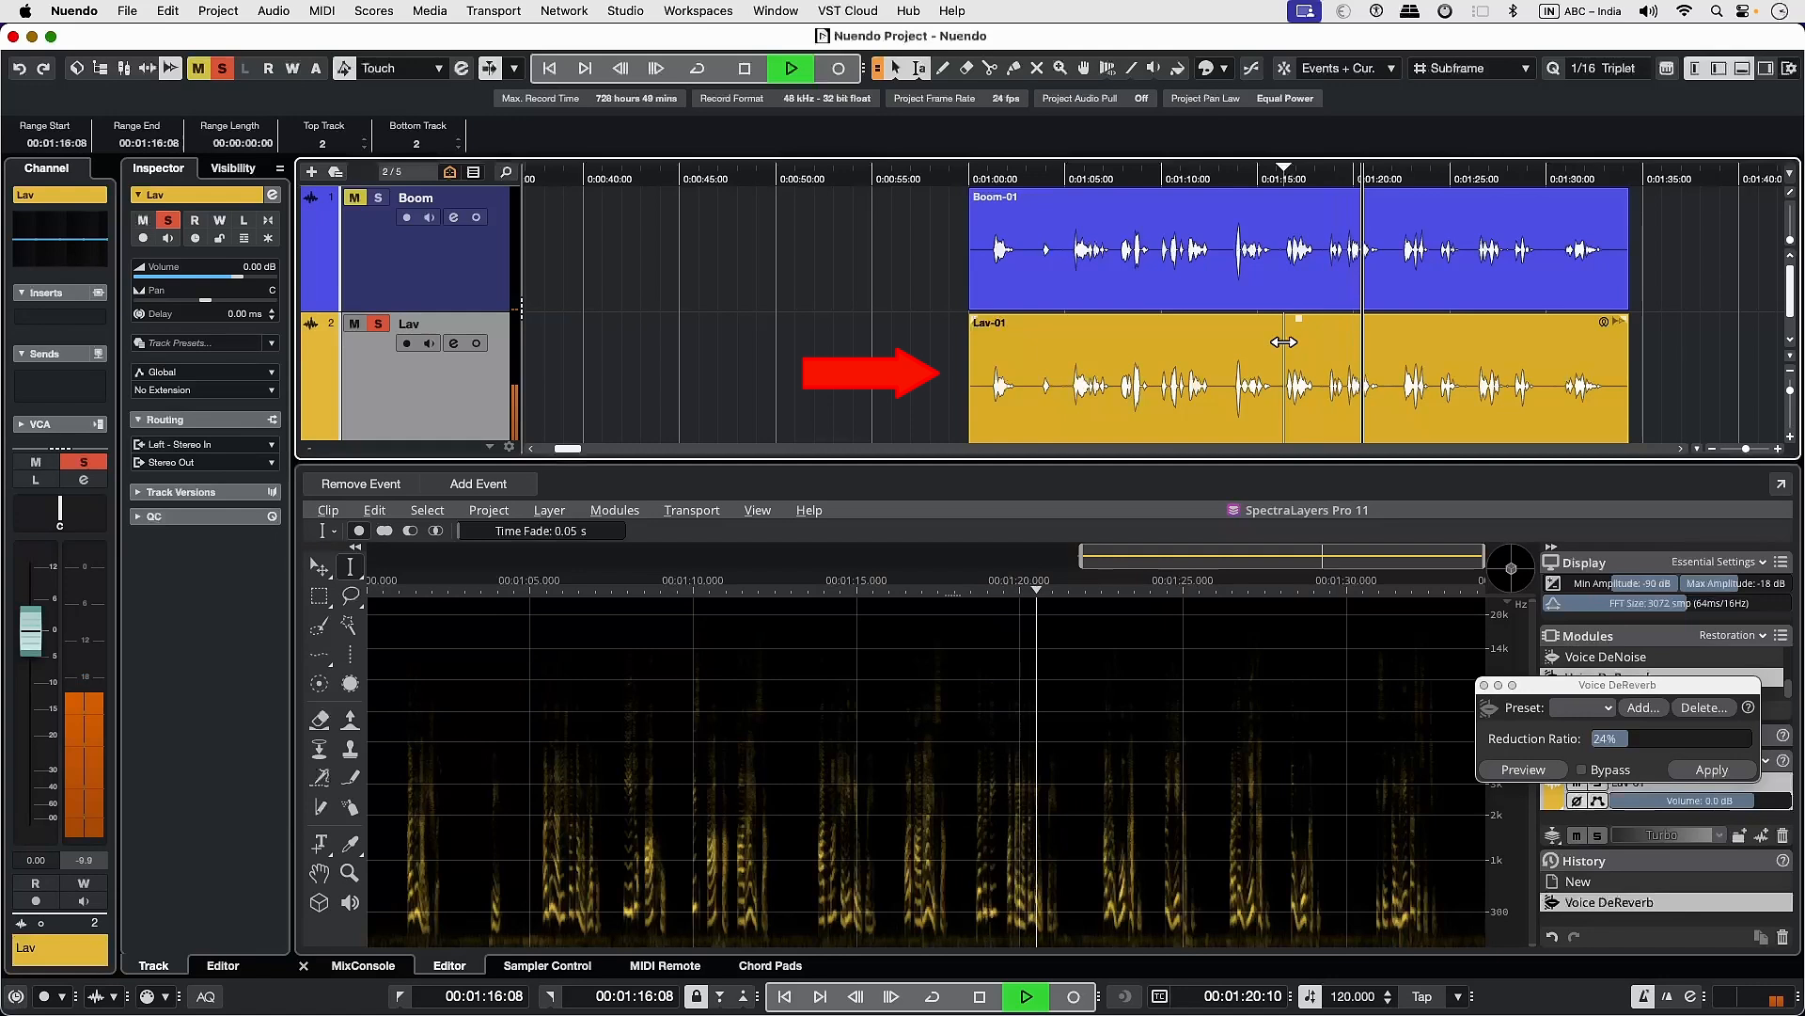
pyautogui.press('space')
pyautogui.click(1282, 222)
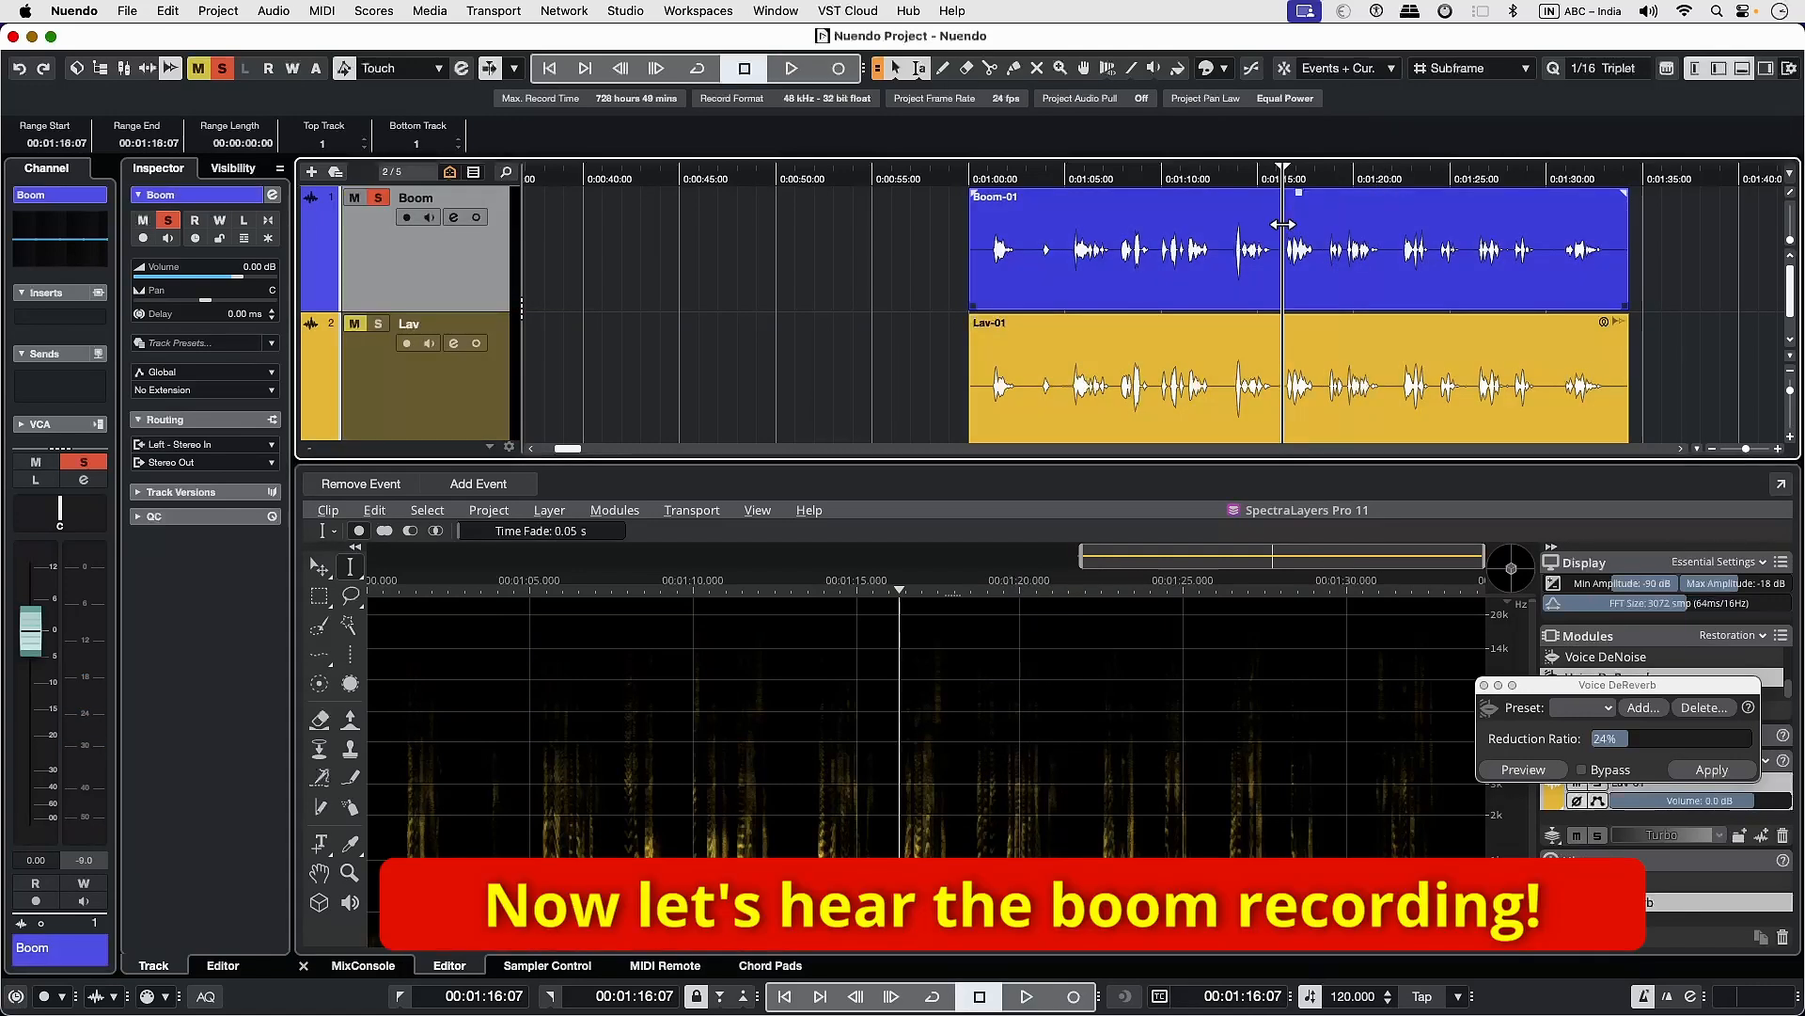
pyautogui.press('space')
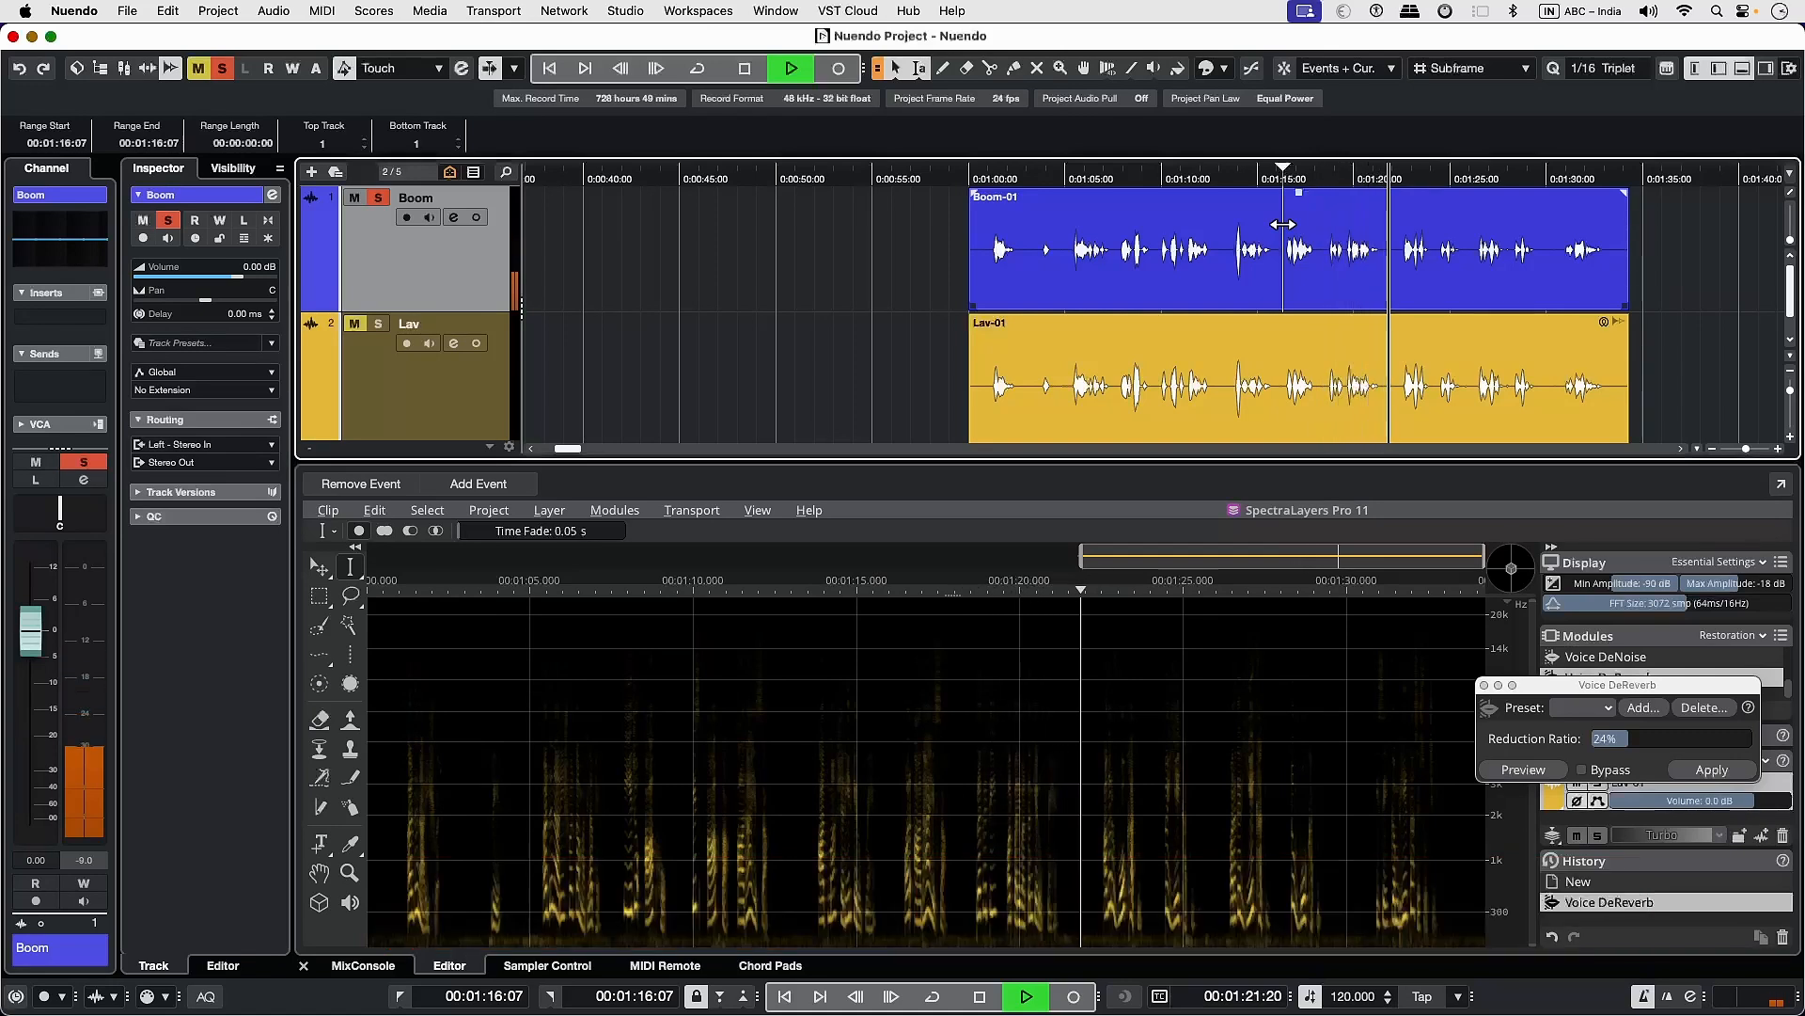
pyautogui.press('space')
# - Set the Lav-01 event's extension back to No Extension
pyautogui.click(1284, 343)
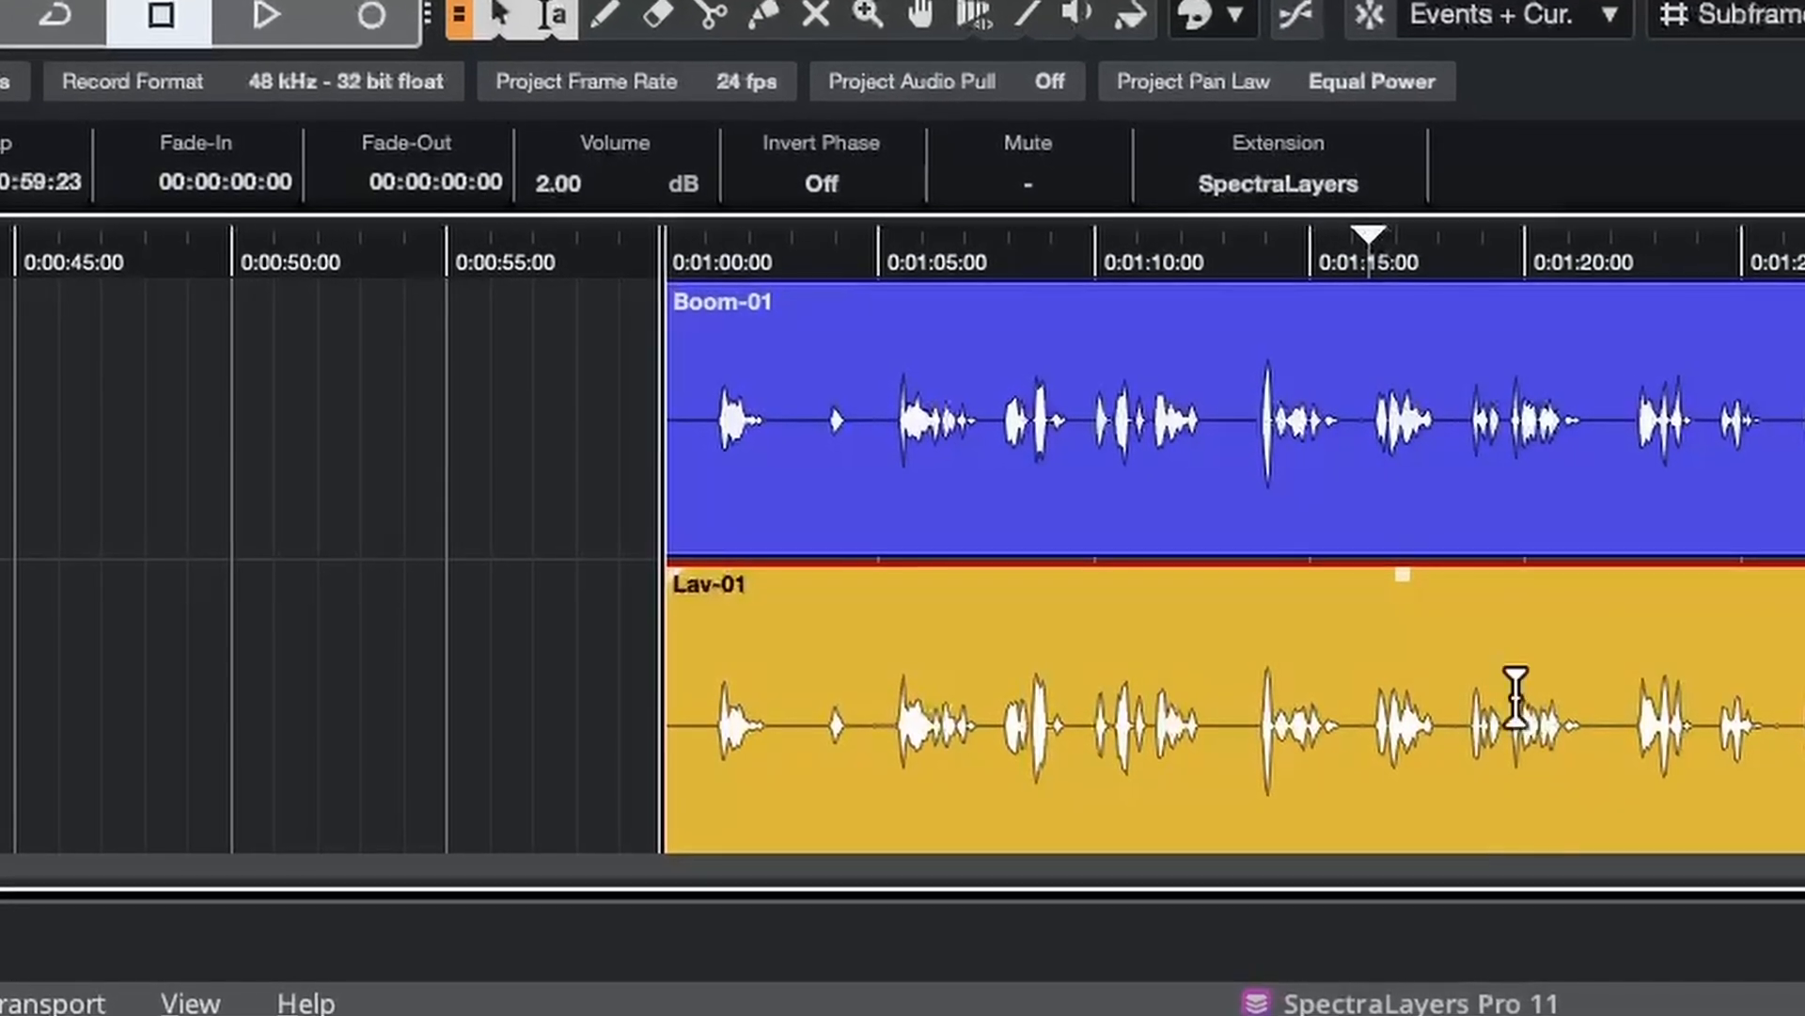
pyautogui.click(1337, 186)
pyautogui.click(1329, 158)
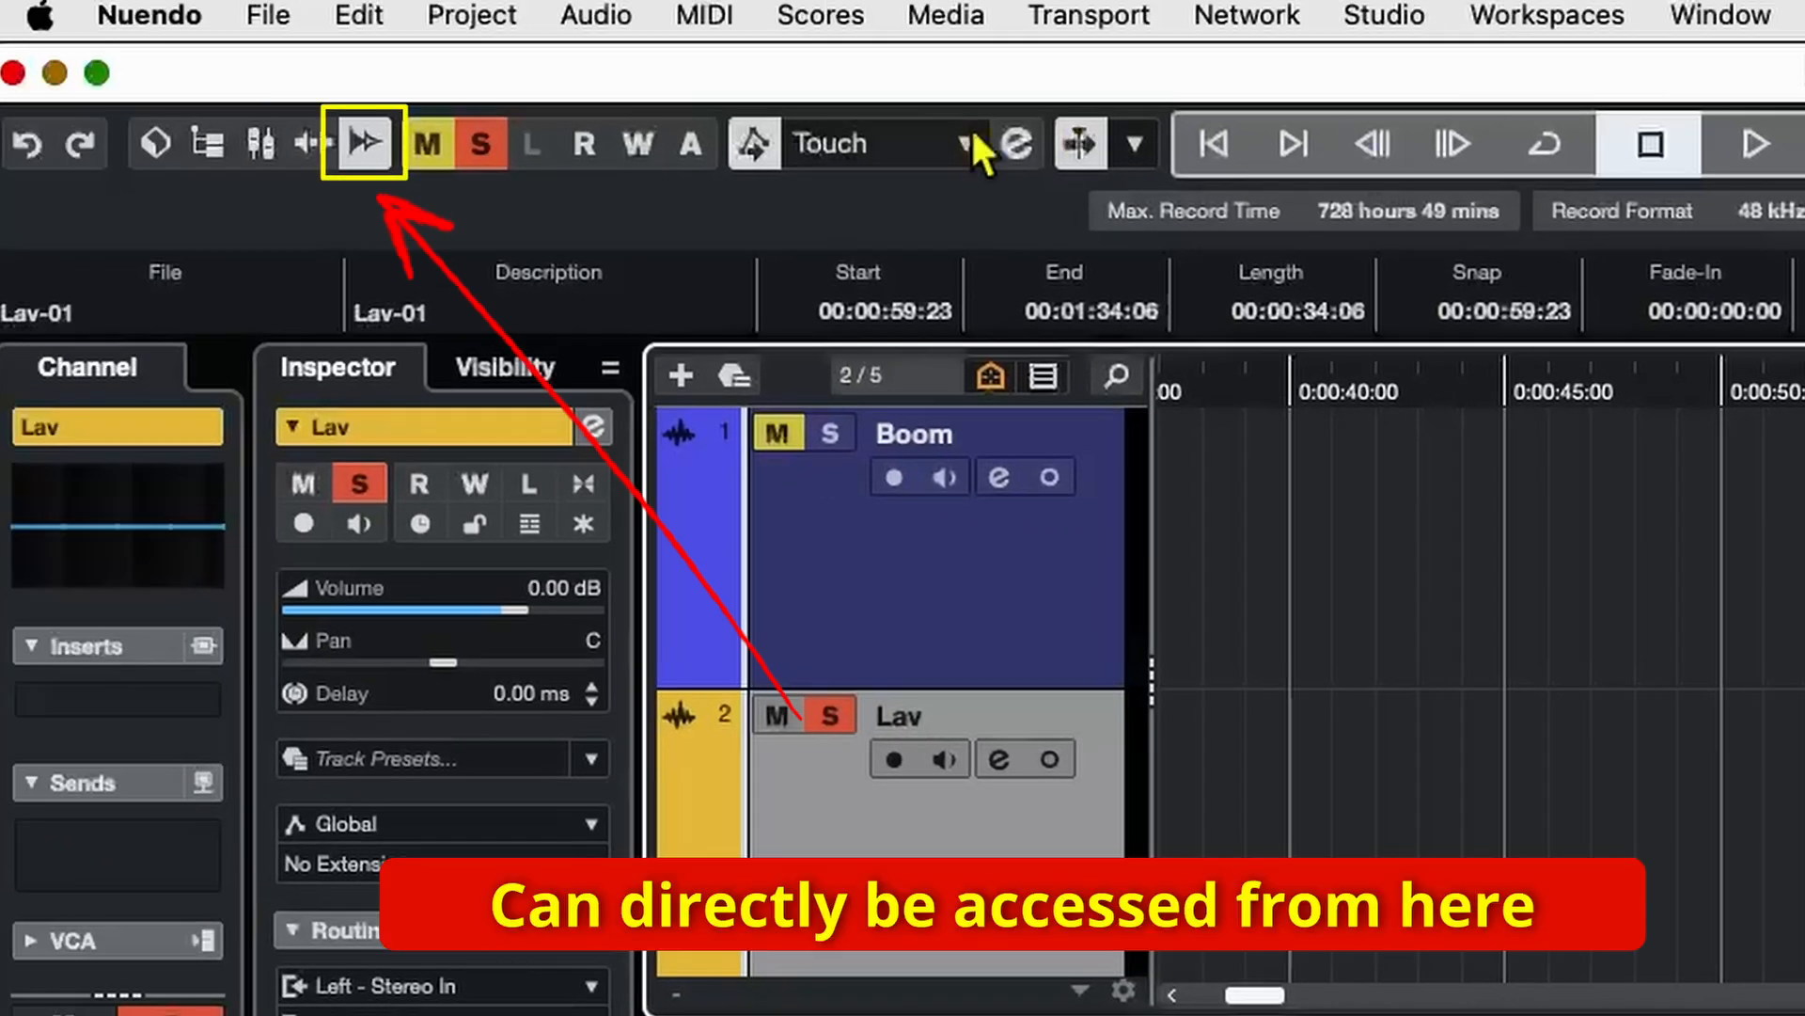
# - Open Direct Offline Processing for Lav-01, turn off Auto Apply, and apply RX 10 Connect to send the clip to RX
pyautogui.click(364, 146)
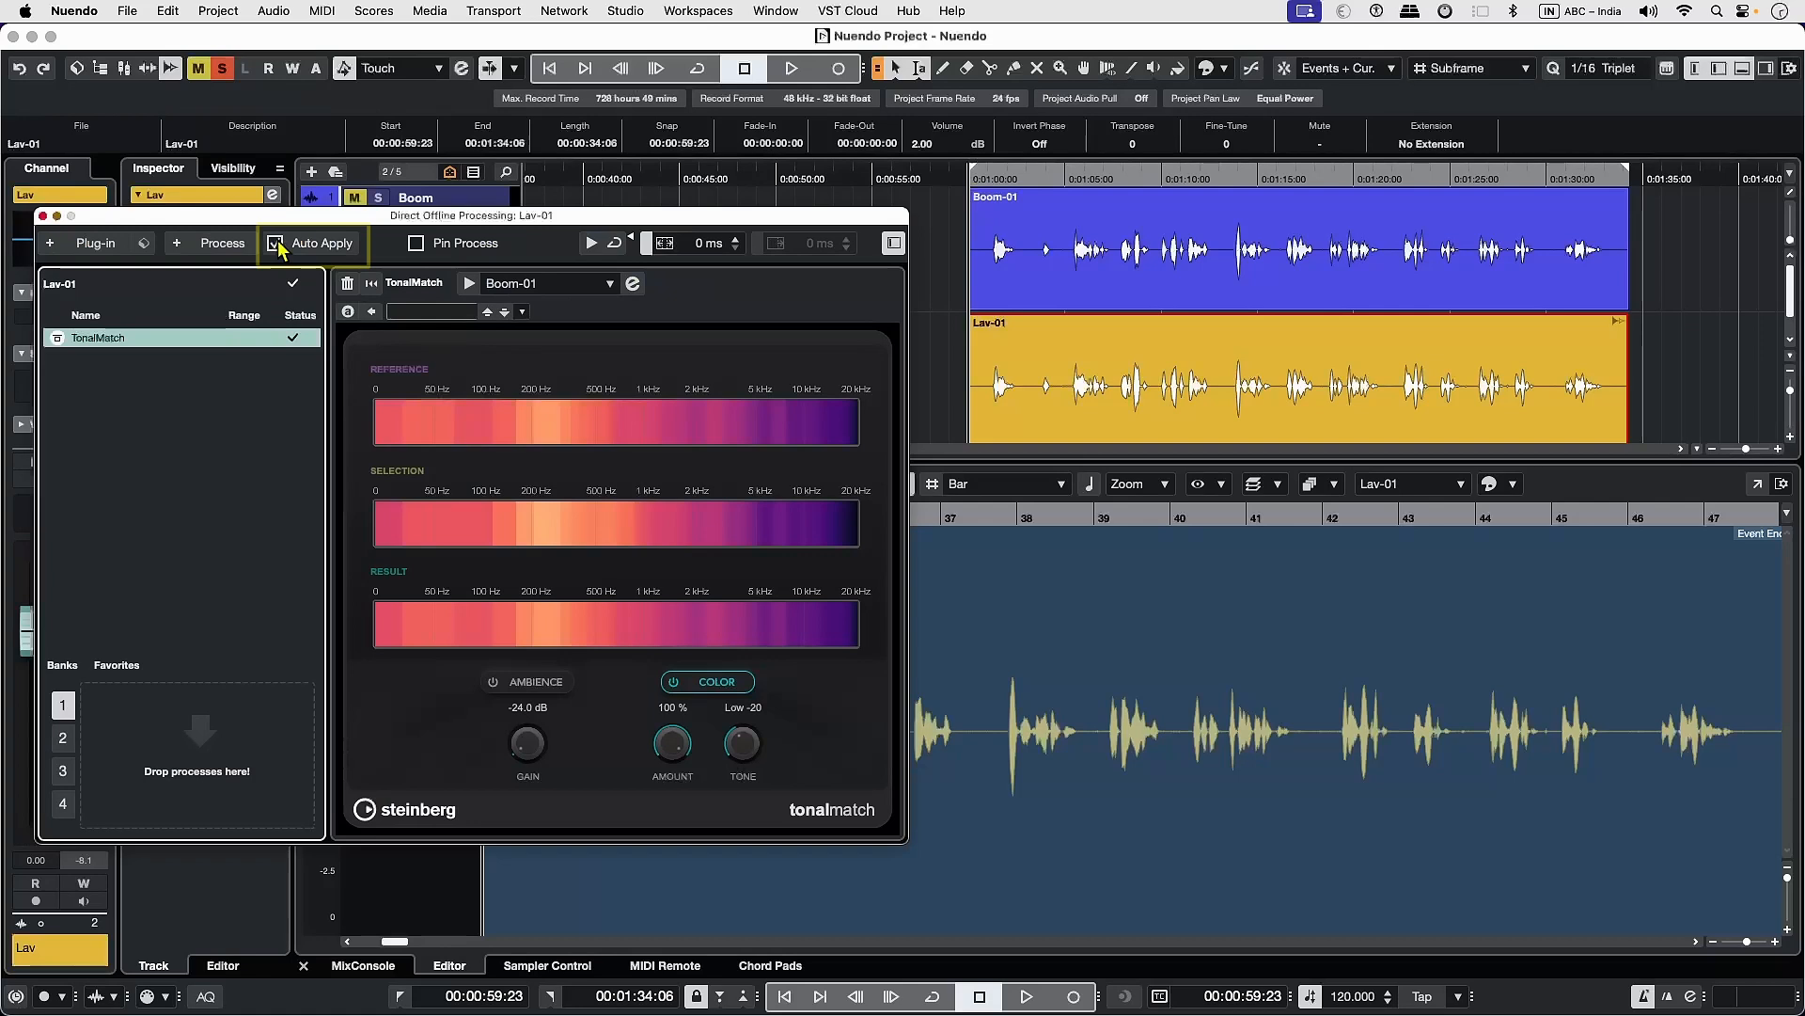
pyautogui.click(276, 244)
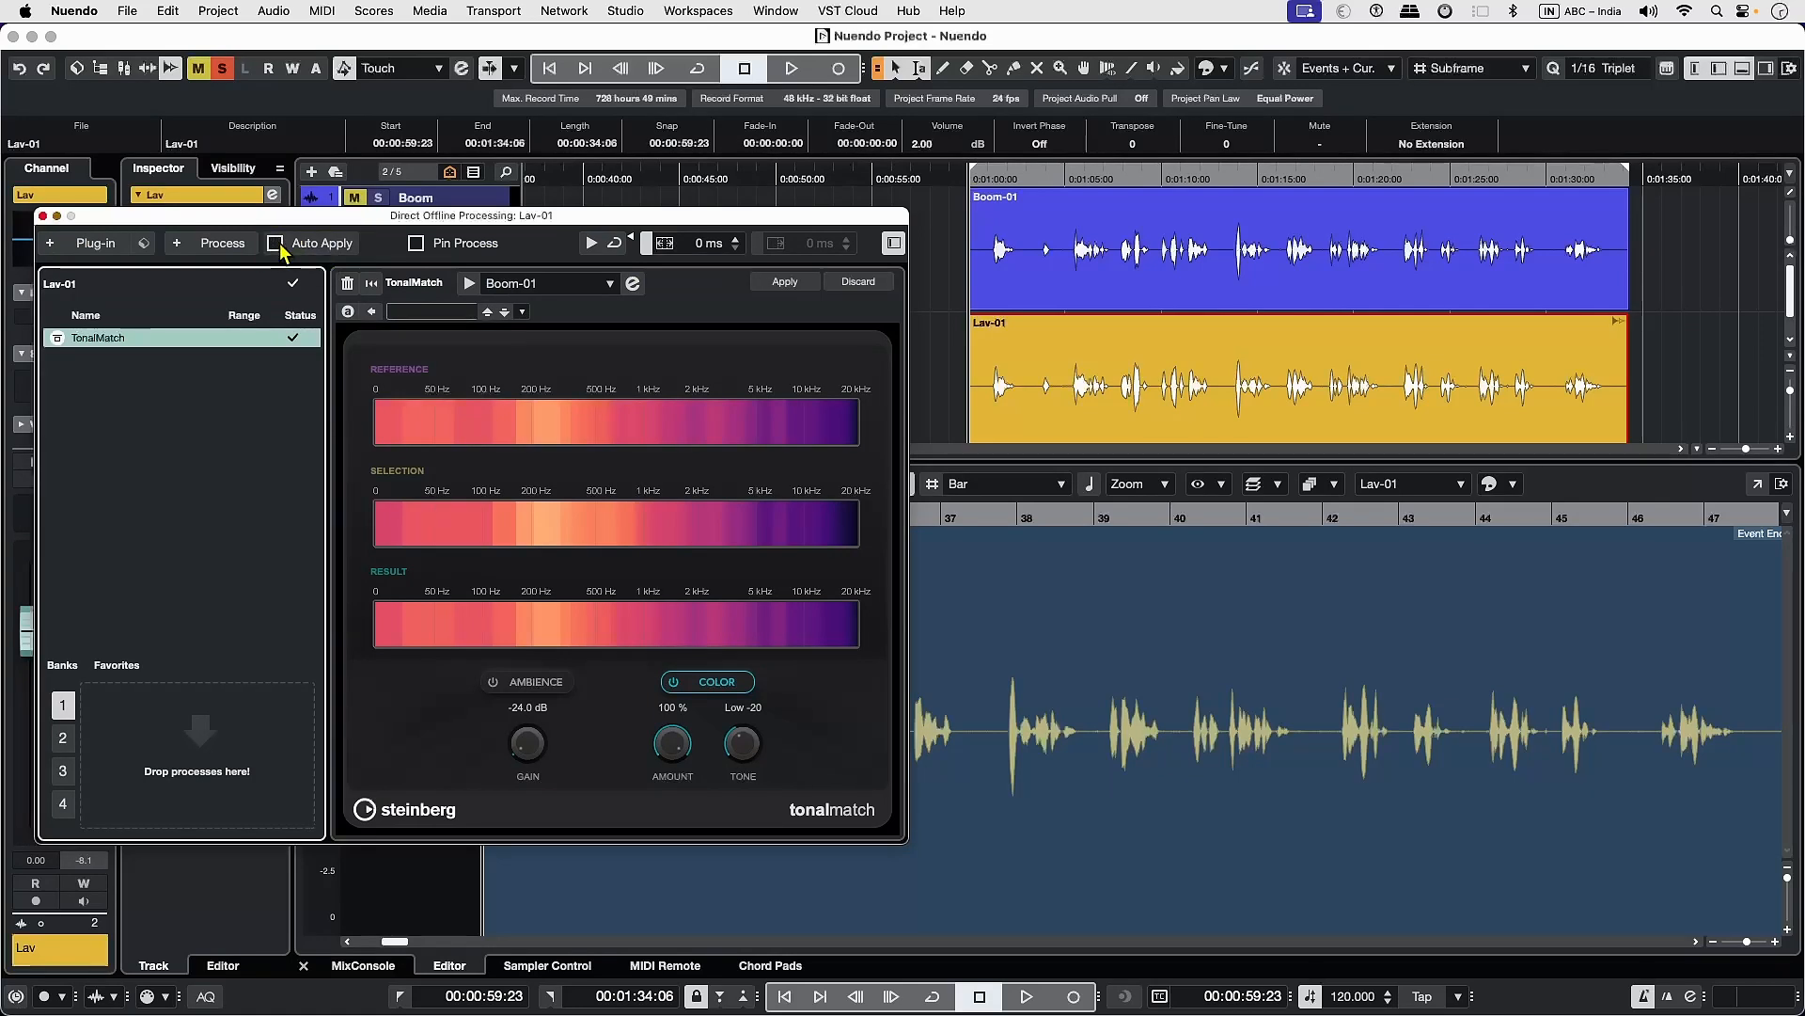
pyautogui.click(111, 243)
pyautogui.write('rx c')
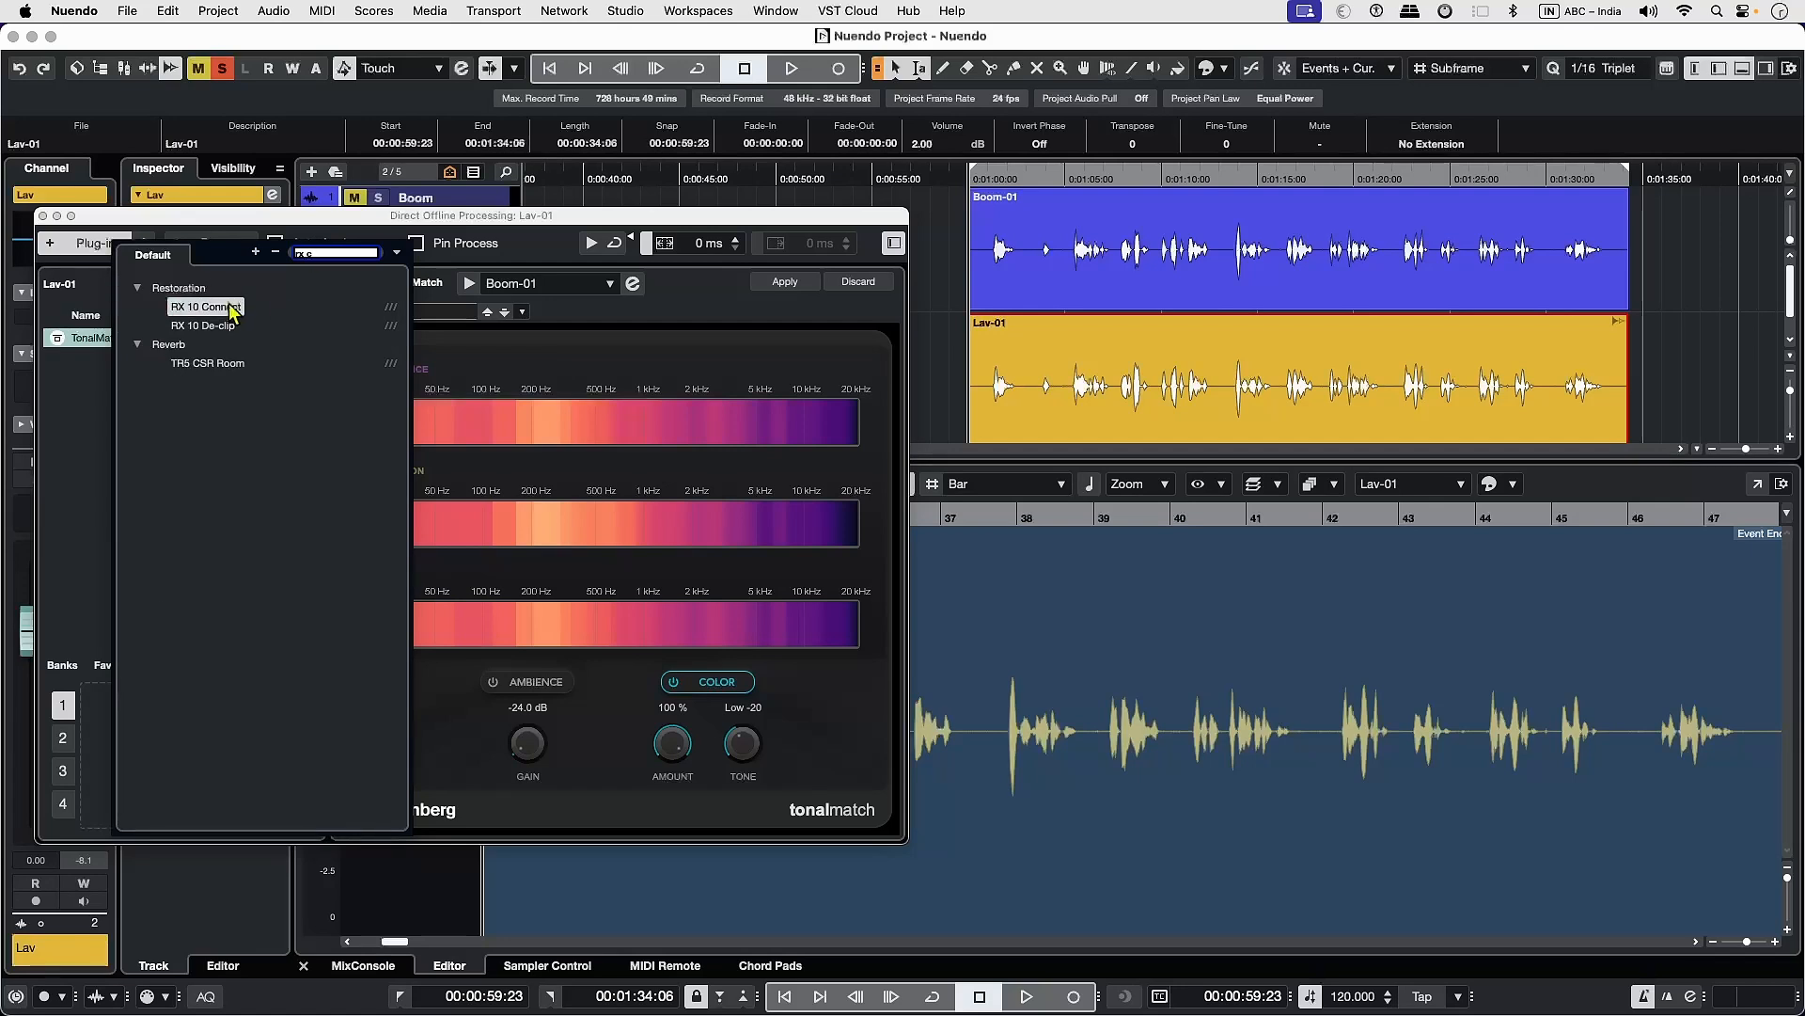
pyautogui.click(232, 308)
pyautogui.click(731, 288)
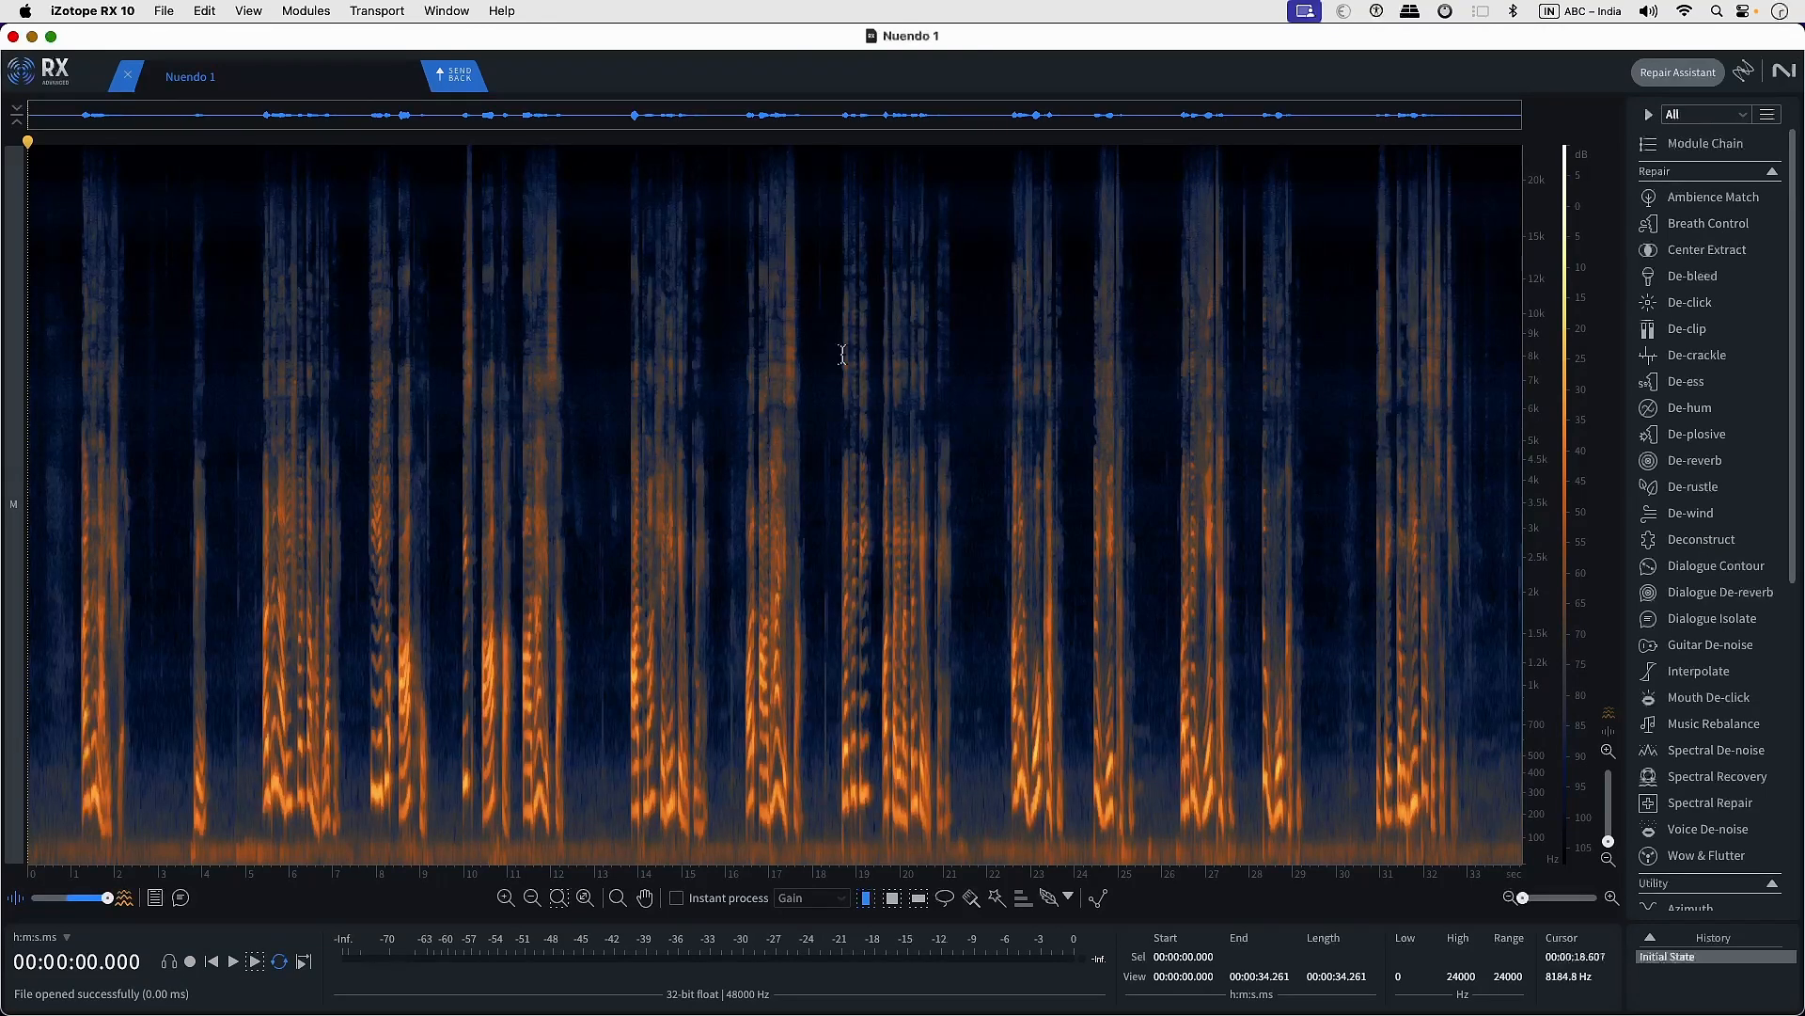
# - In iZotope RX 10, set Dialogue De-reverb's reduction to -11 and preview it from about 13.8 seconds
pyautogui.click(1715, 594)
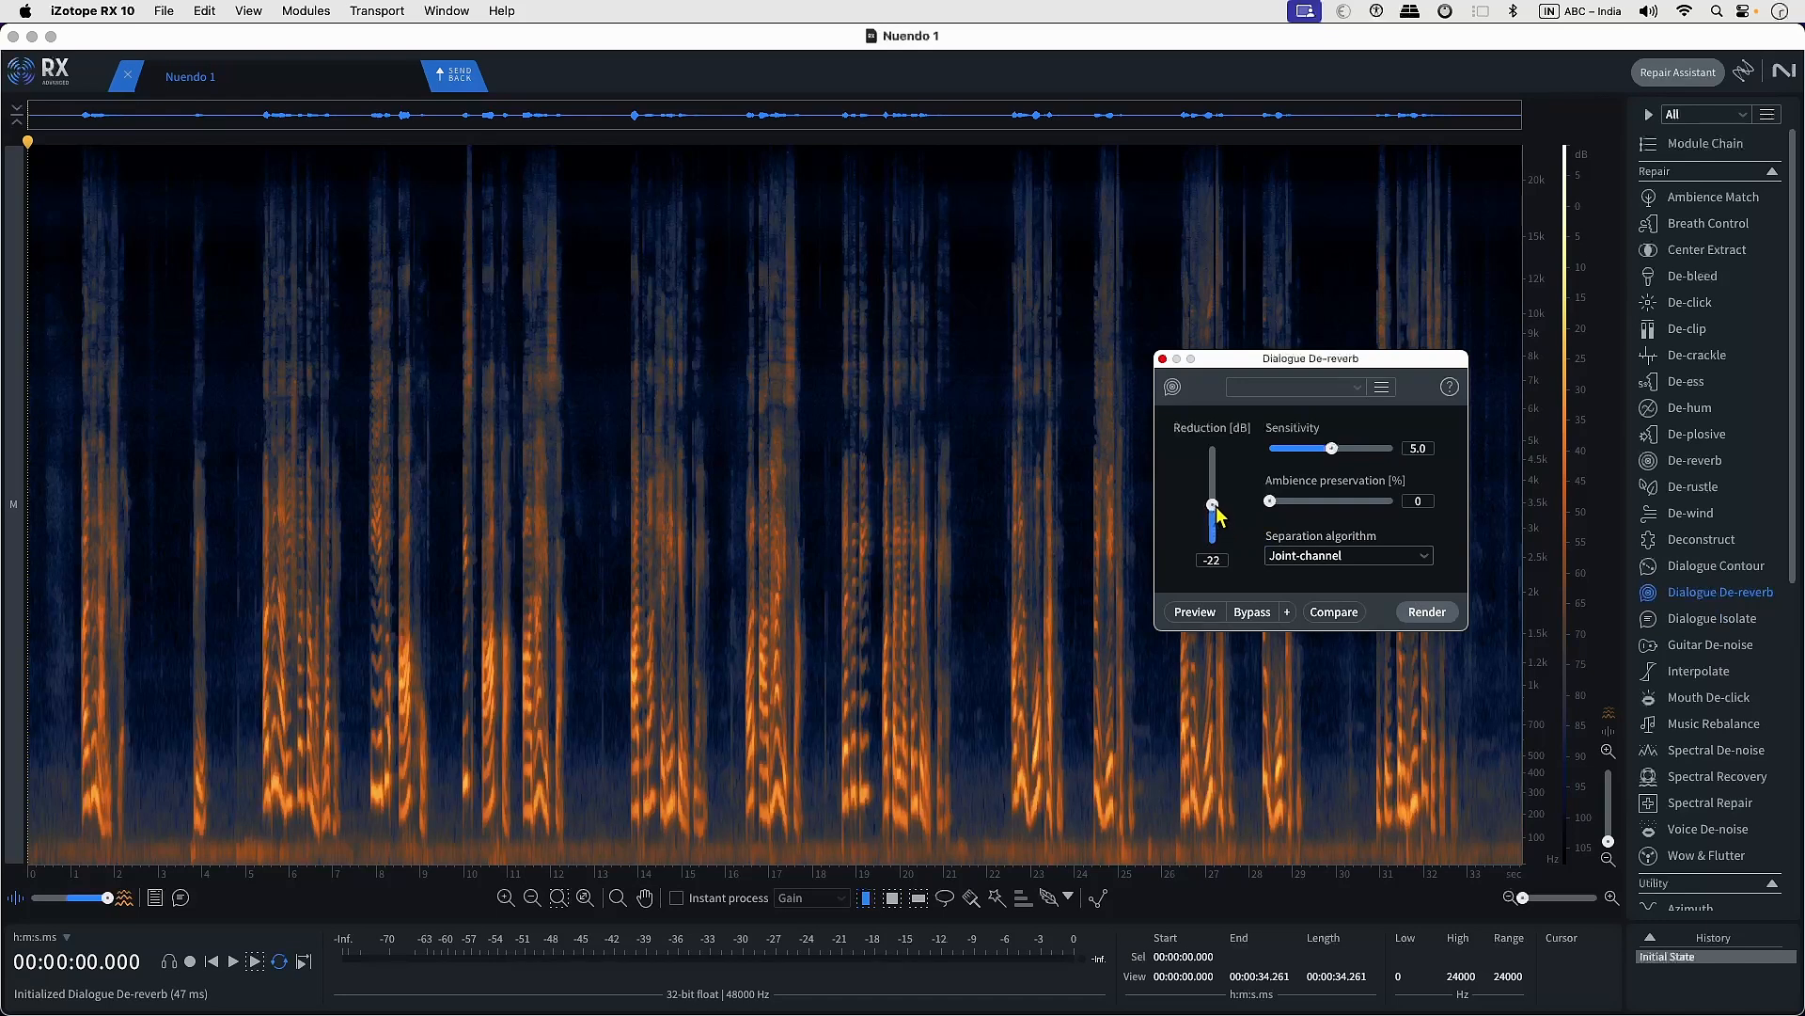
pyautogui.click(630, 602)
pyautogui.click(1209, 618)
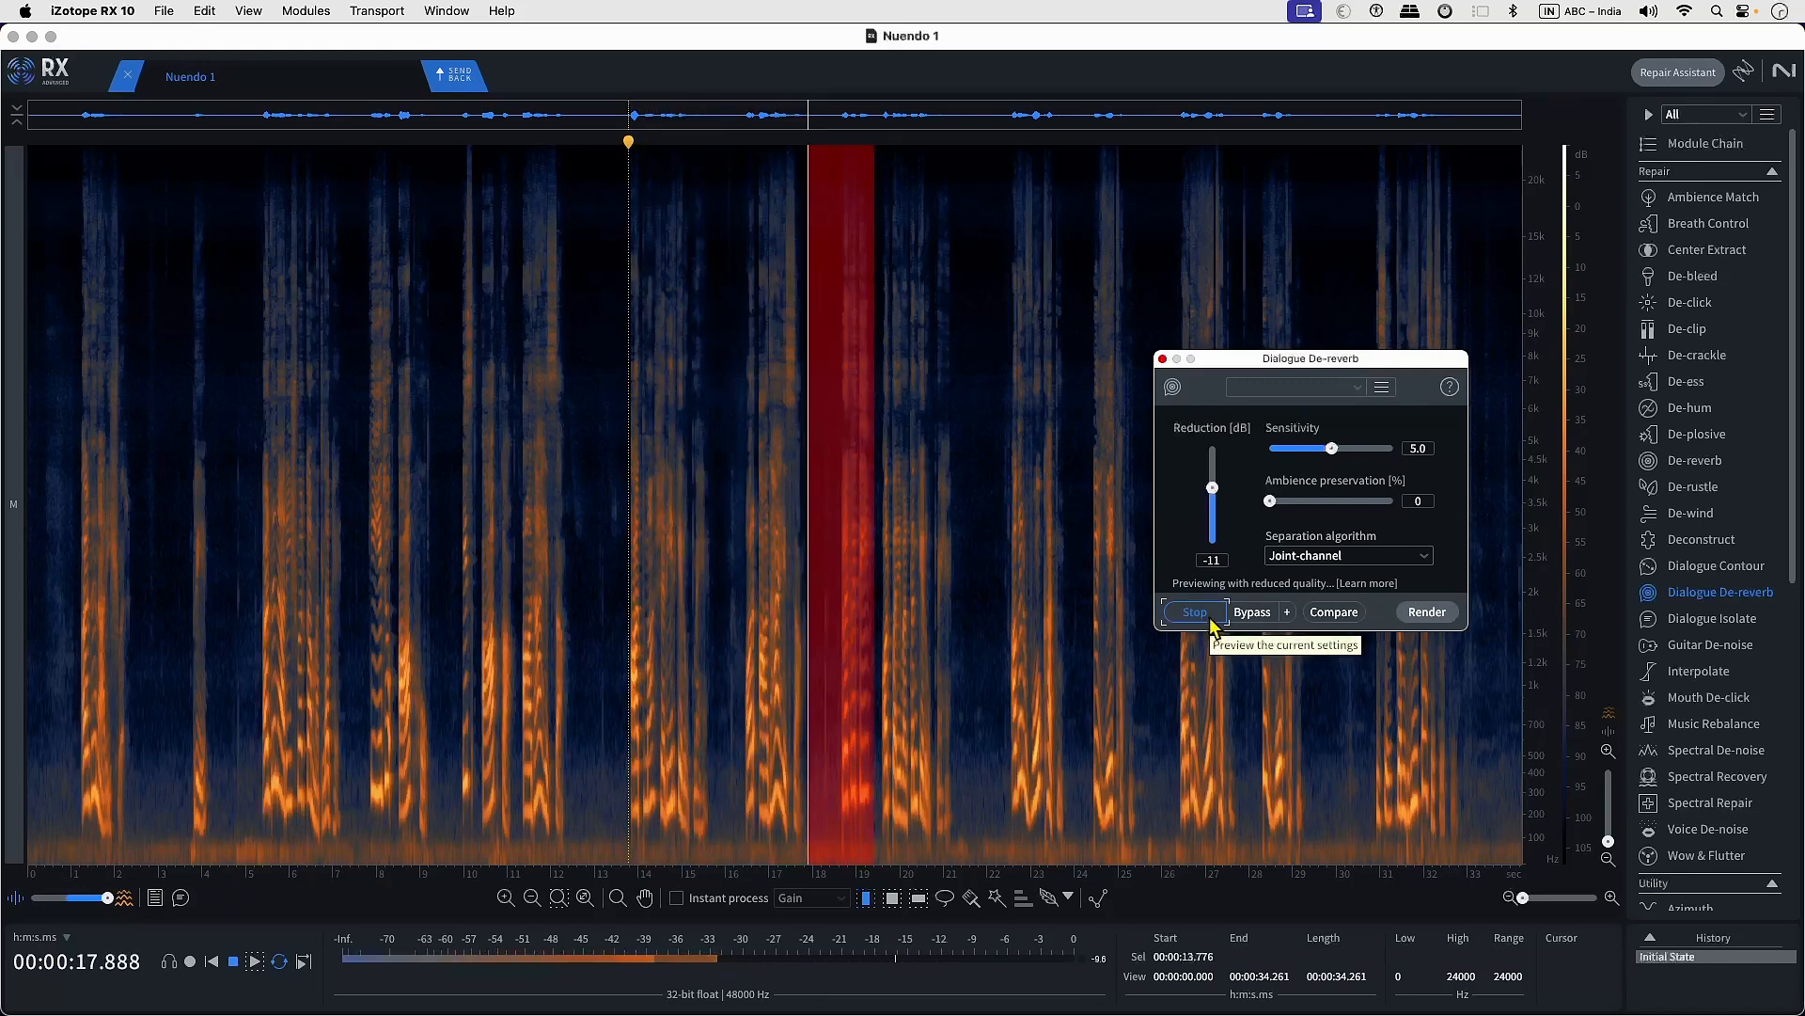
pyautogui.click(1212, 619)
# - Render the Dialogue De-reverb, send the clip back to Nuendo, and apply it in Direct Offline Processing
pyautogui.click(1422, 616)
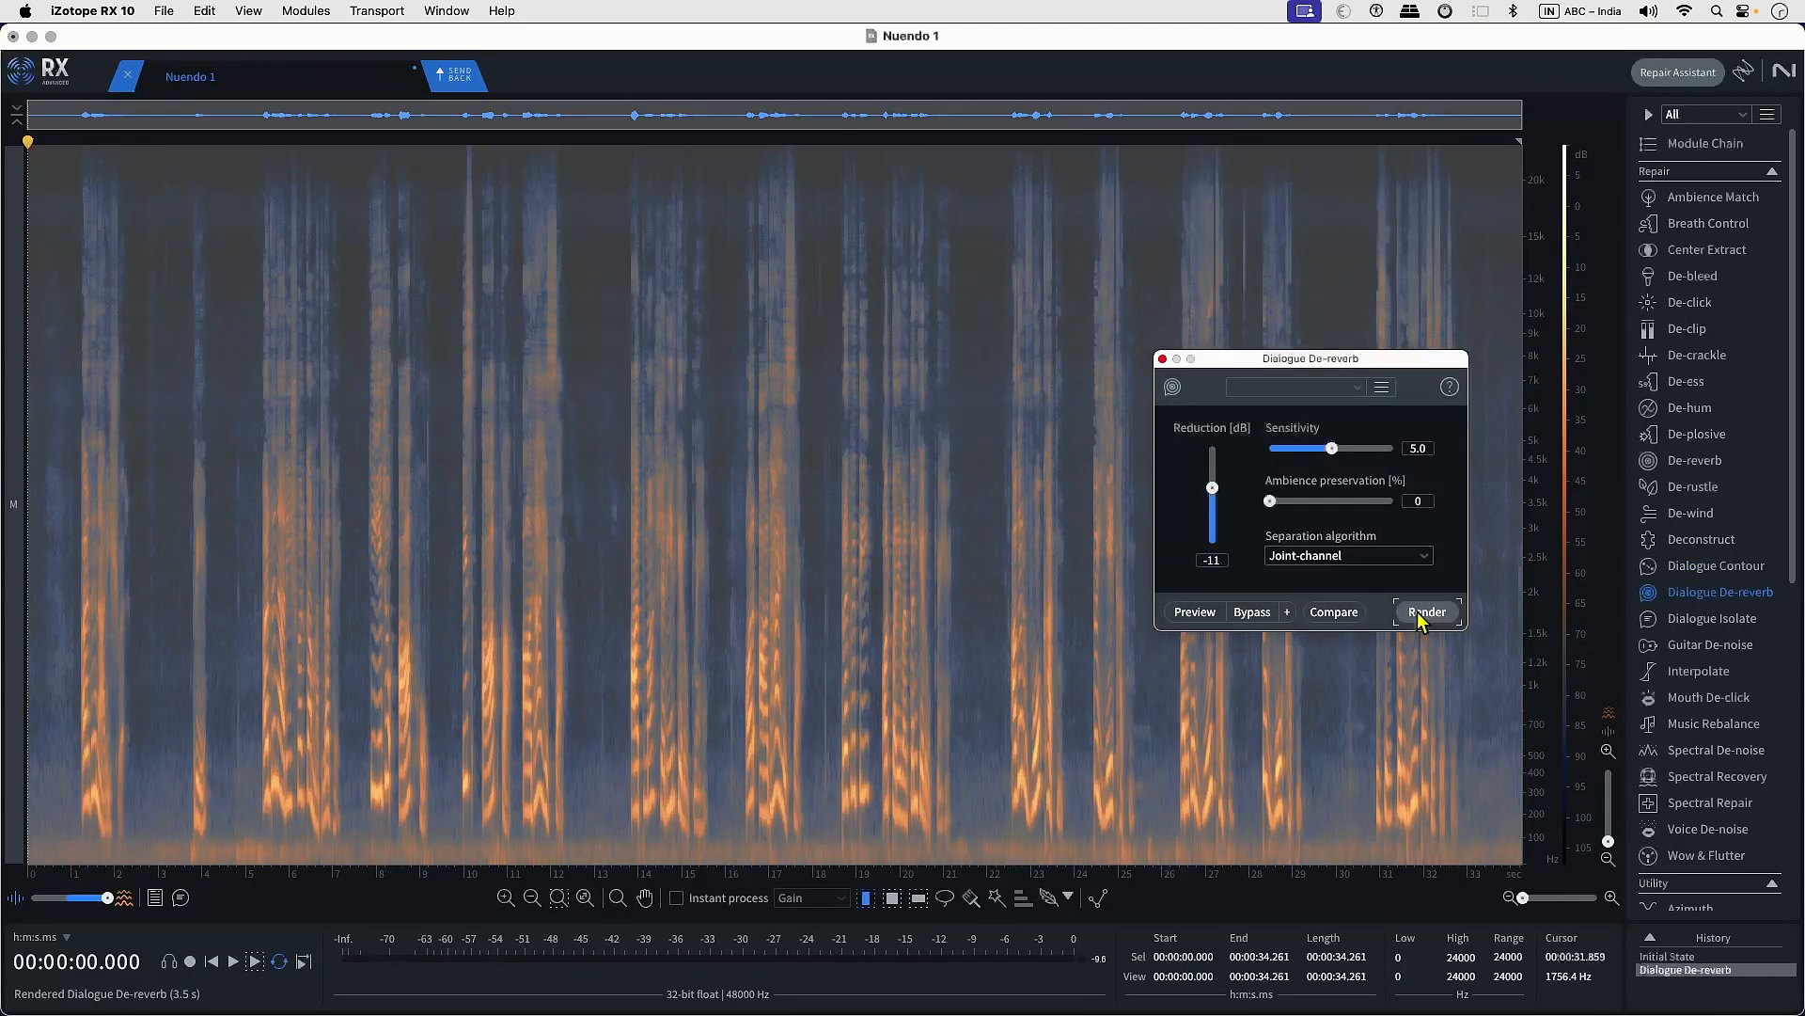
pyautogui.click(457, 84)
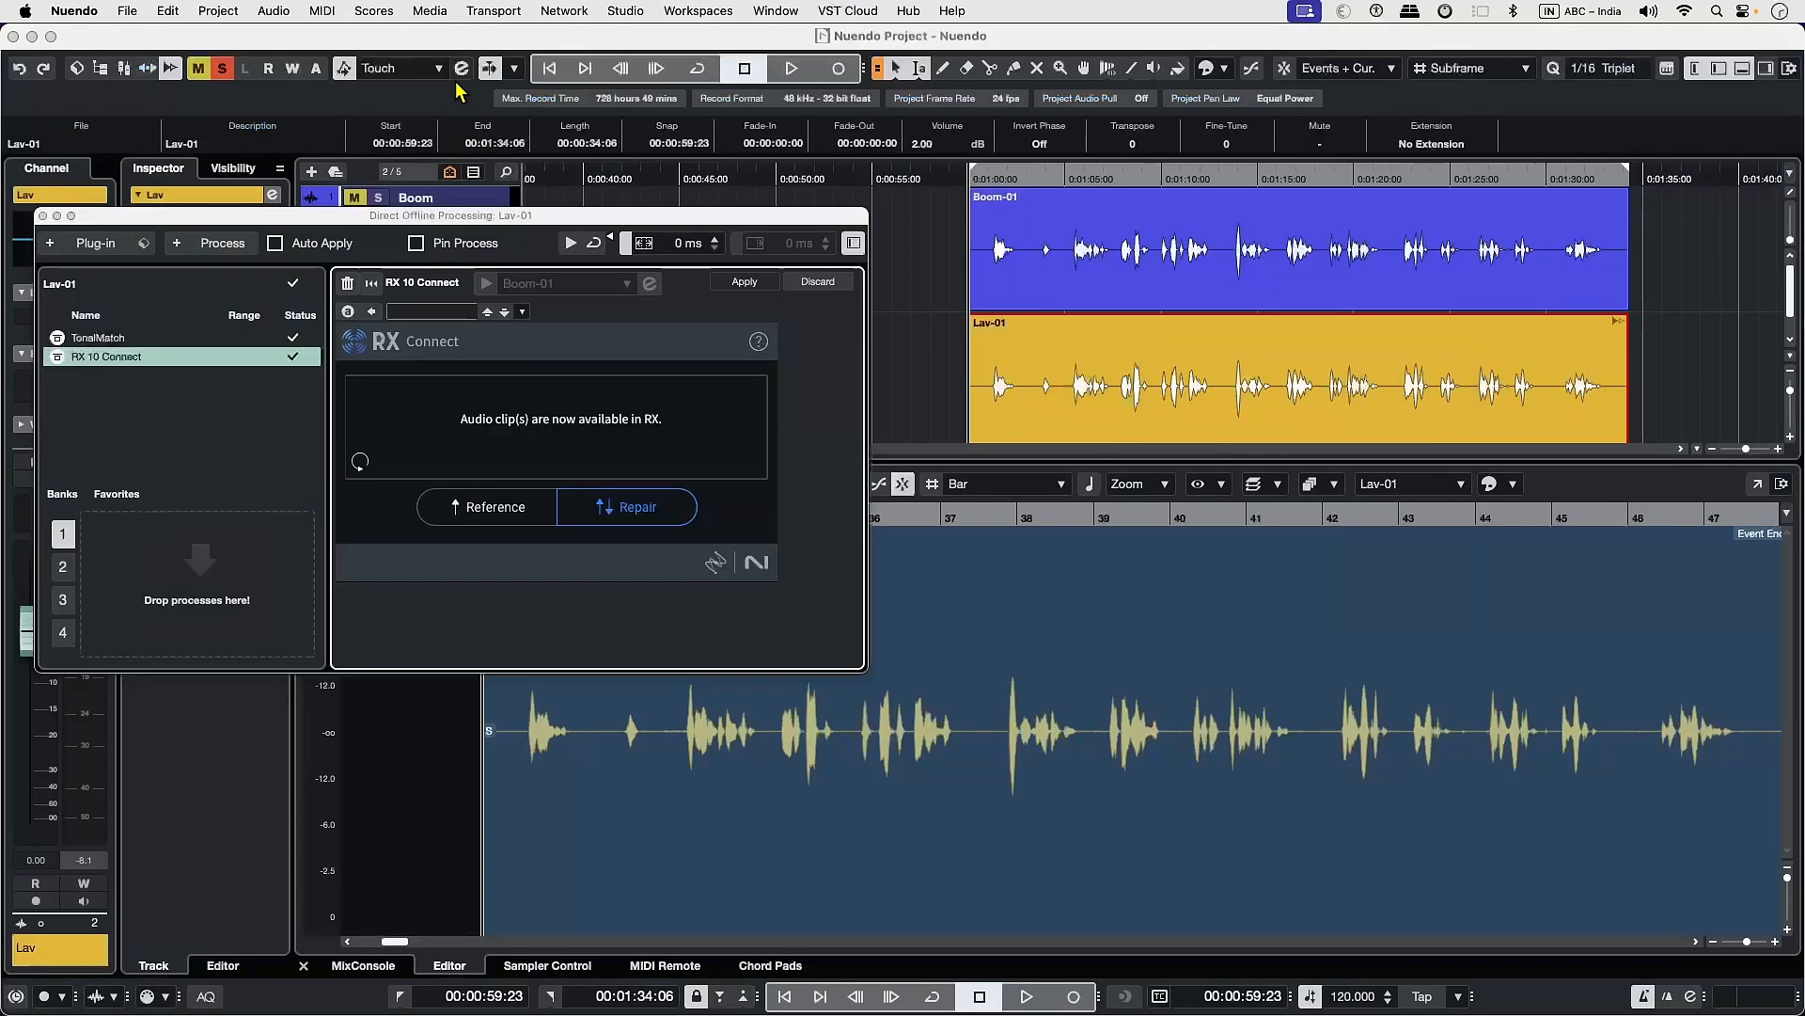
pyautogui.click(760, 289)
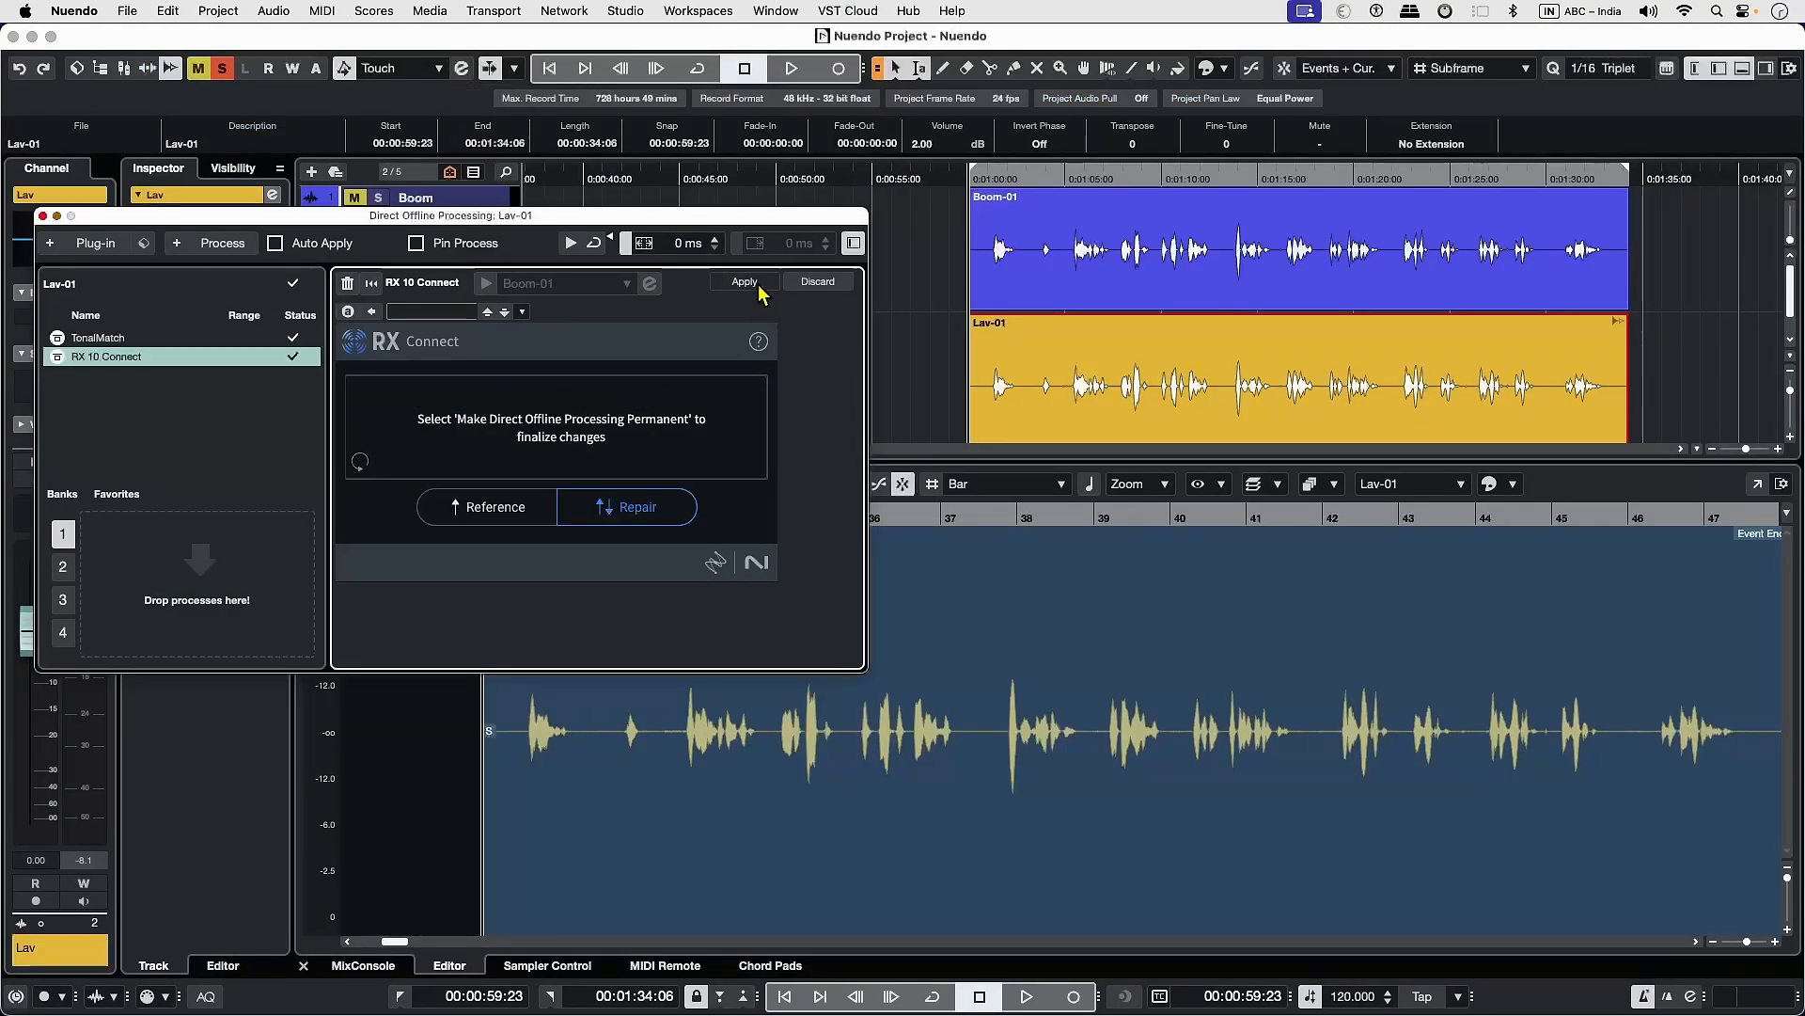
# - Play the RX-processed Lav-01 from about 00:01:16, and play Boom-01 from the same point to compare them
pyautogui.click(1288, 369)
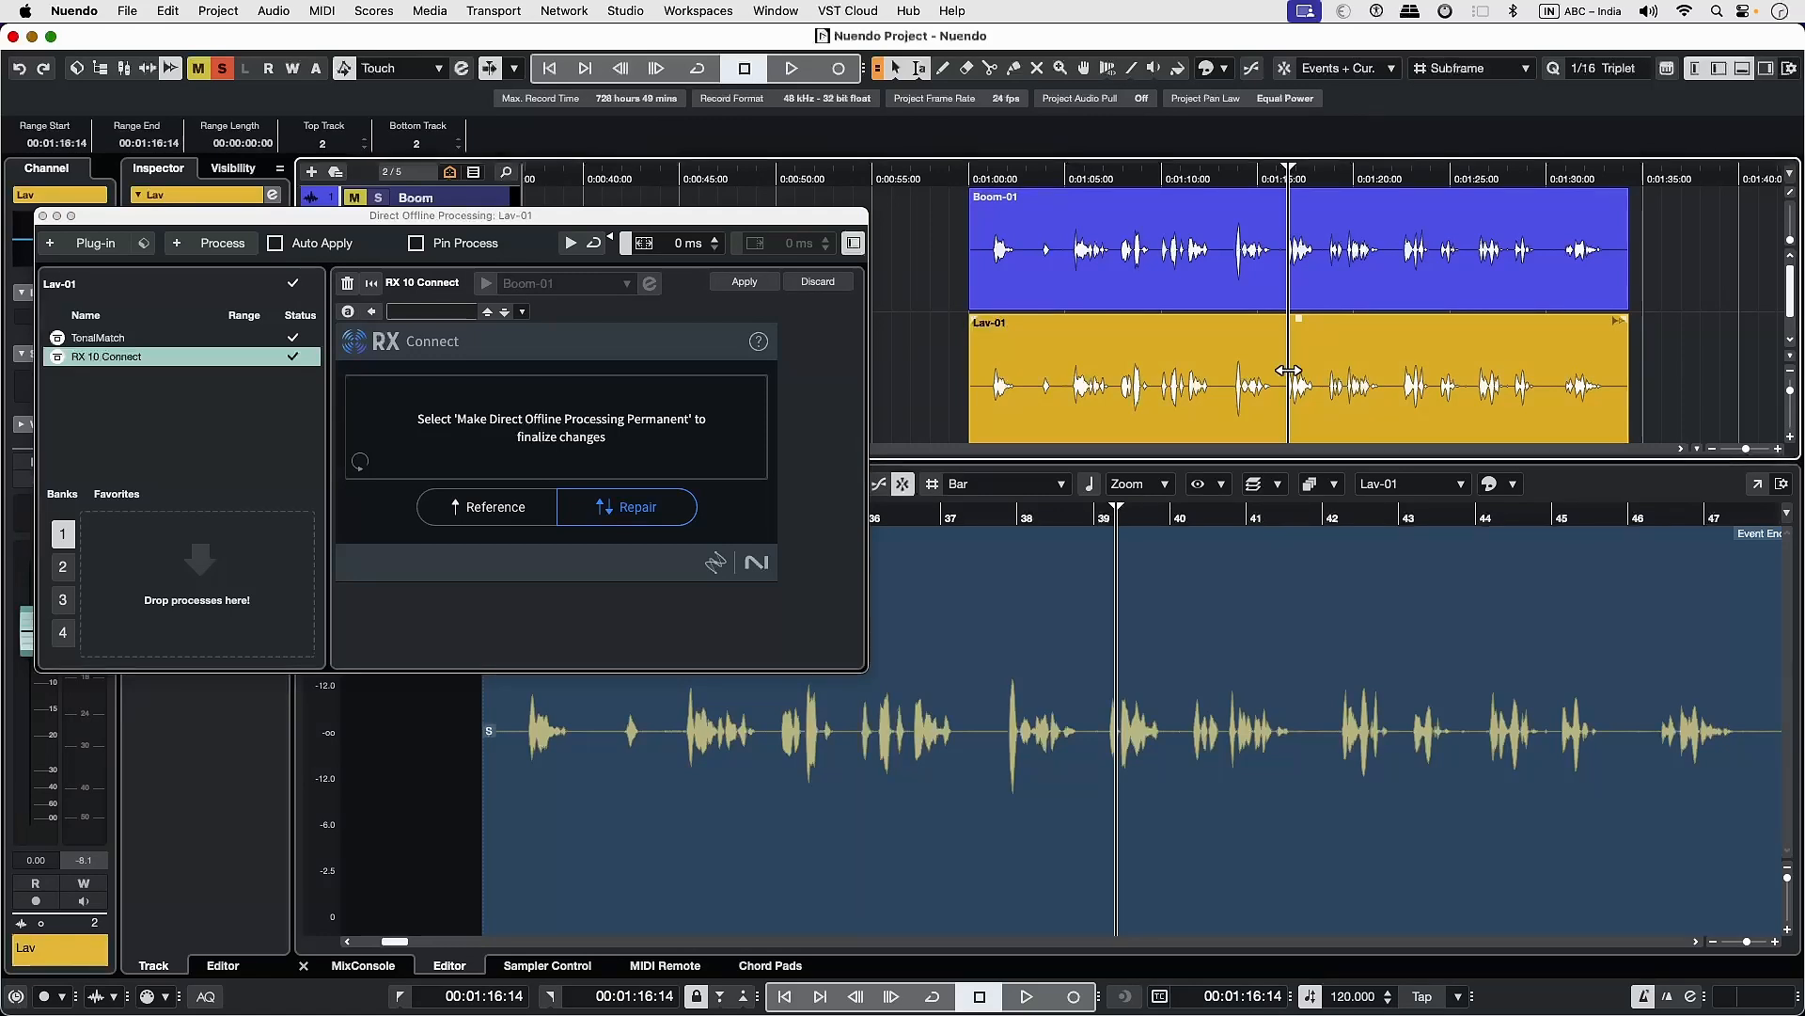
pyautogui.press('space')
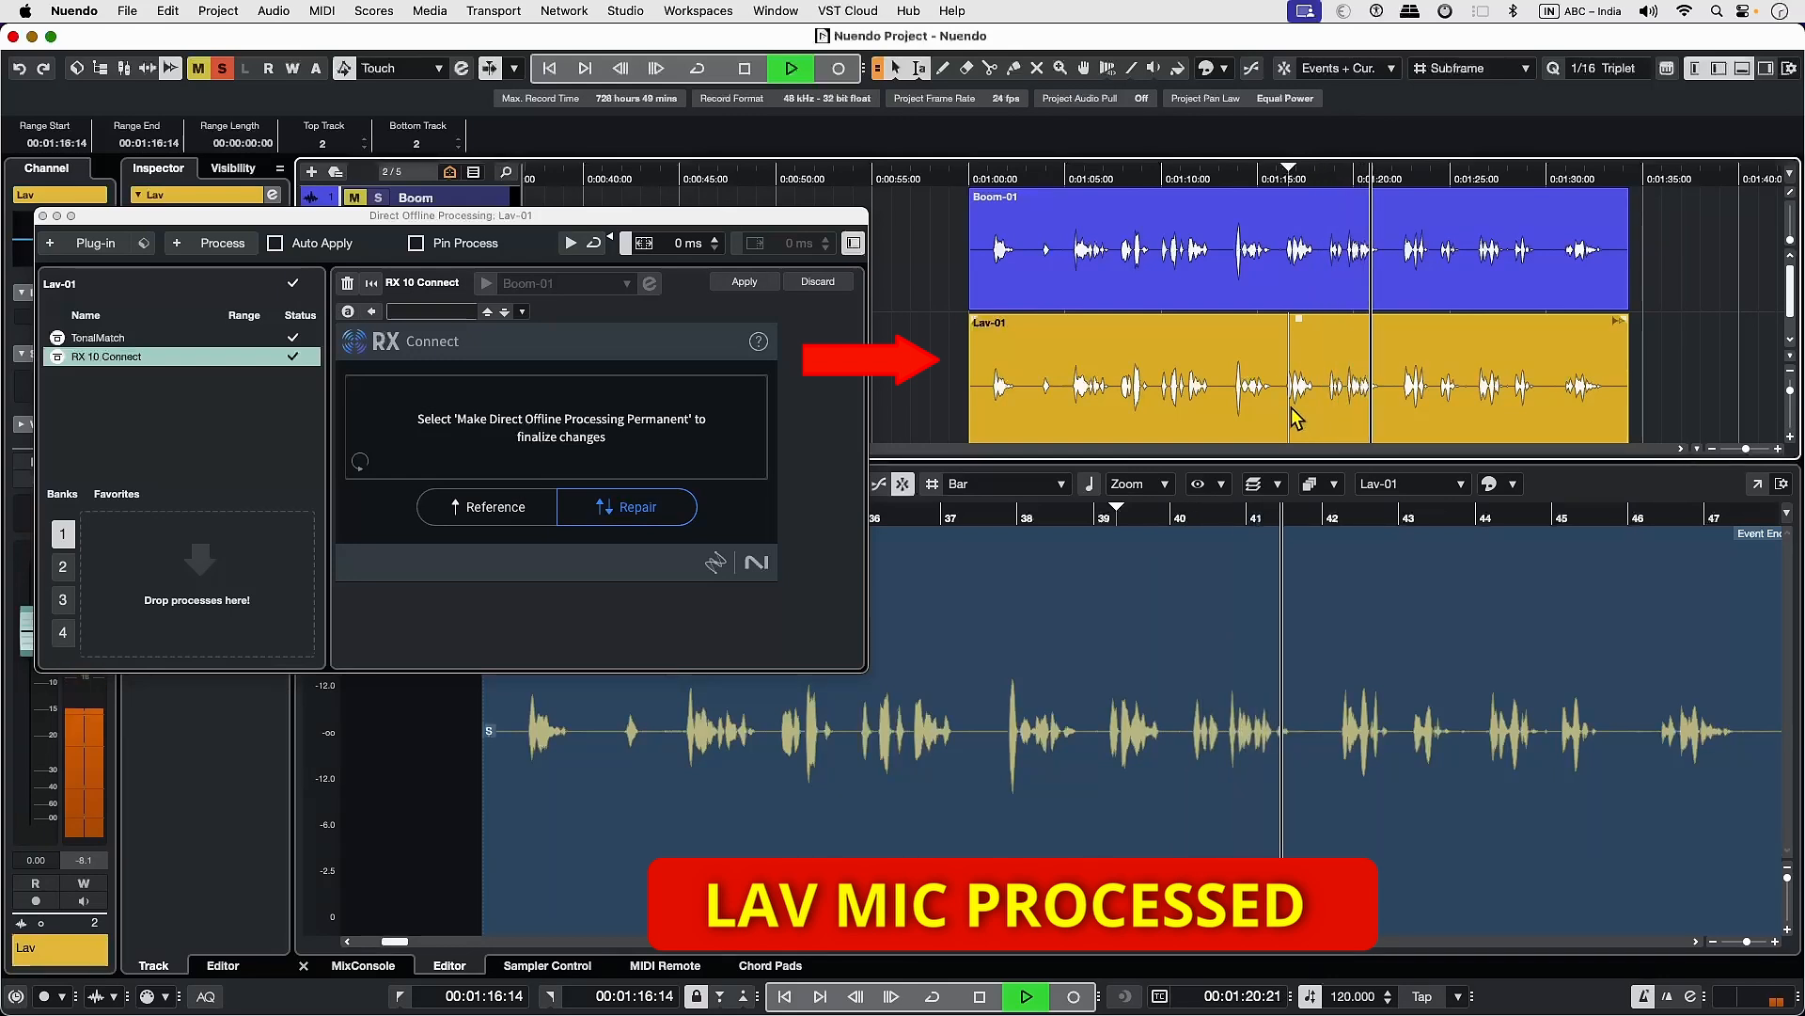
pyautogui.click(1281, 248)
pyautogui.press('space')
pyautogui.click(1280, 247)
pyautogui.press('space')
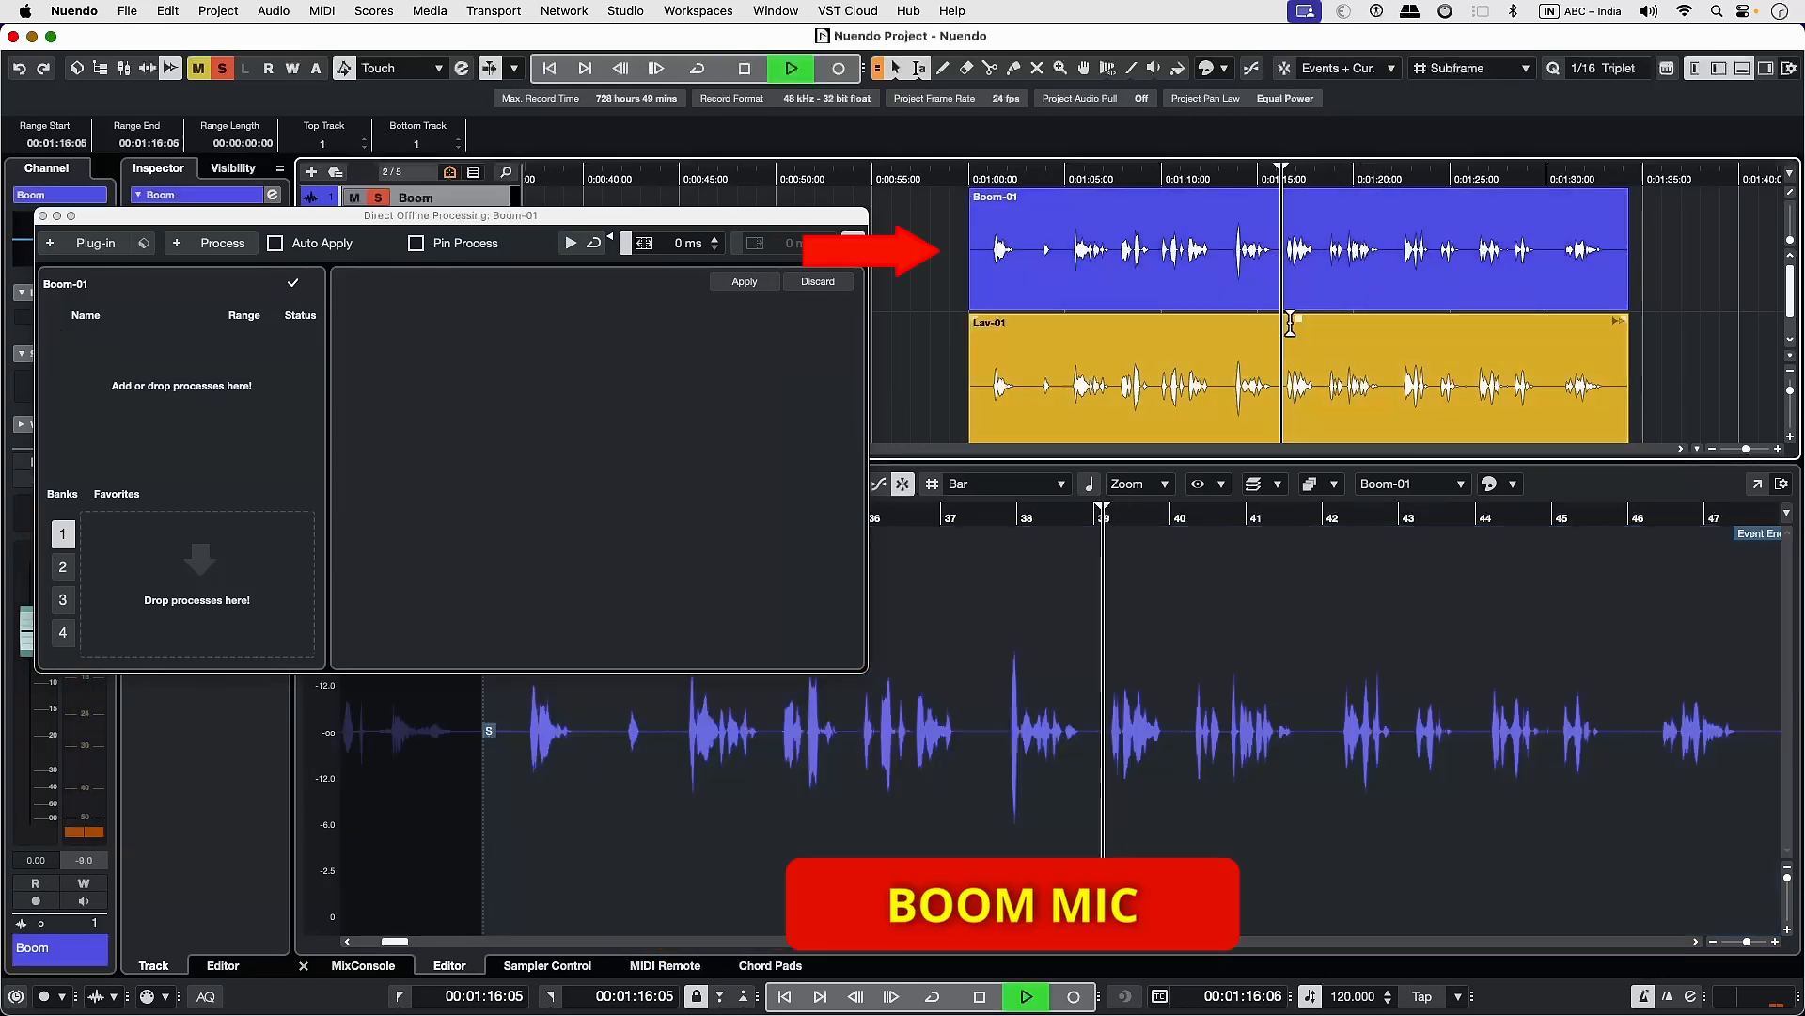